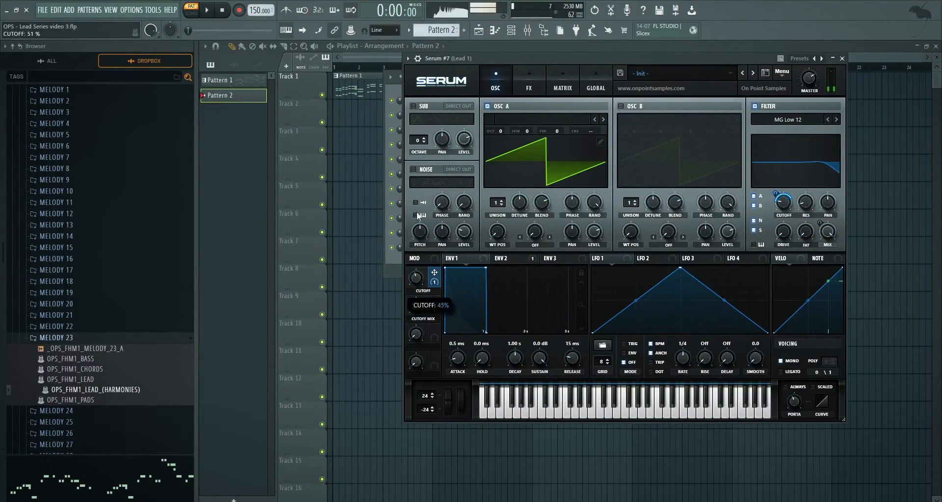
# Test the cutoff macro on Serum #7, and add another Serum channel beside it in the channel rack.
pyautogui.moveTo(416, 306); pyautogui.dragTo(432, 107)
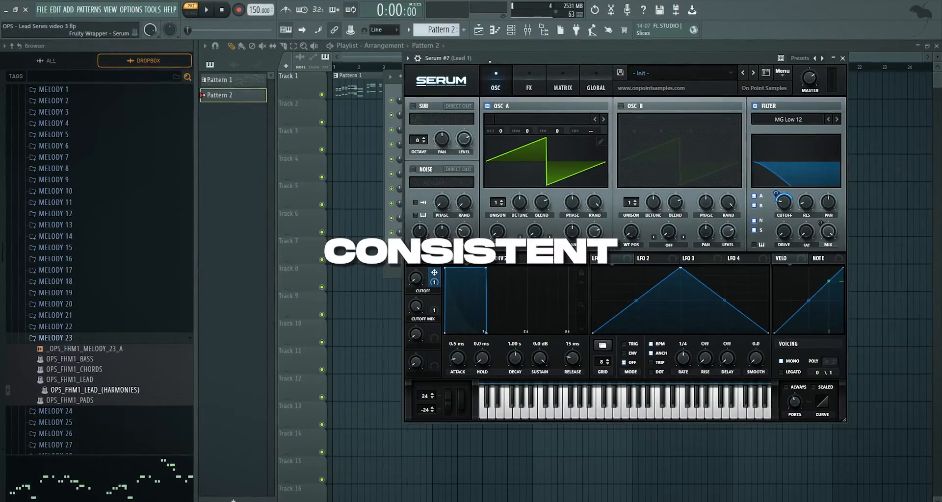
pyautogui.press('F6')
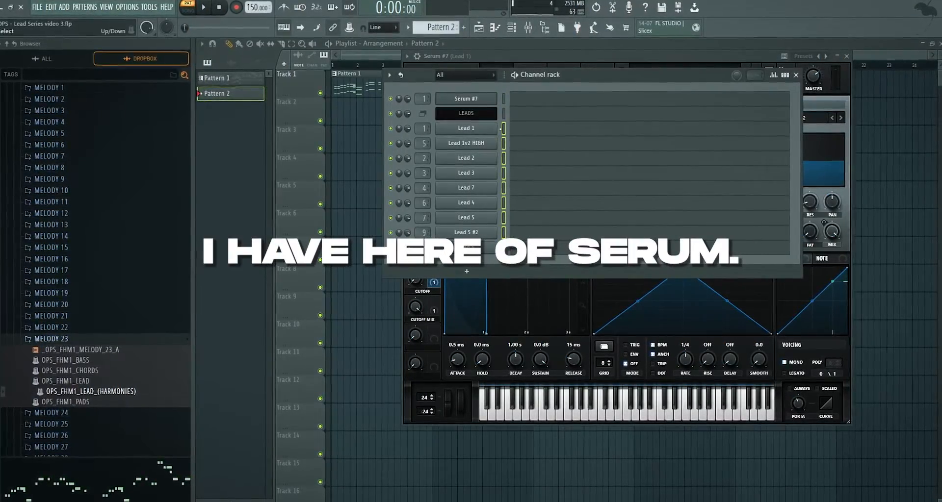
pyautogui.click(491, 101)
pyautogui.press('F6')
pyautogui.rightClick(497, 99)
pyautogui.click(537, 194)
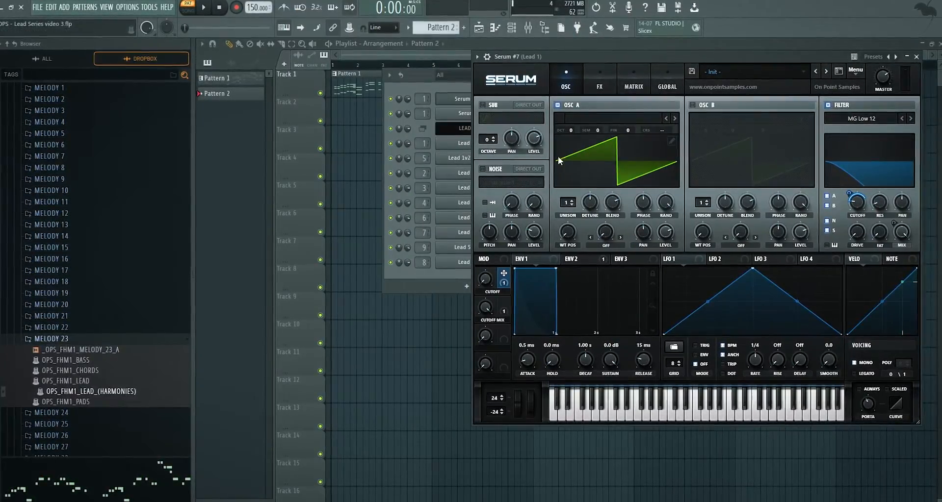
# Turn off mono voicing on Serum #7 and give oscillator A 16 unison voices with a detune of about 0.35.
pyautogui.click(869, 362)
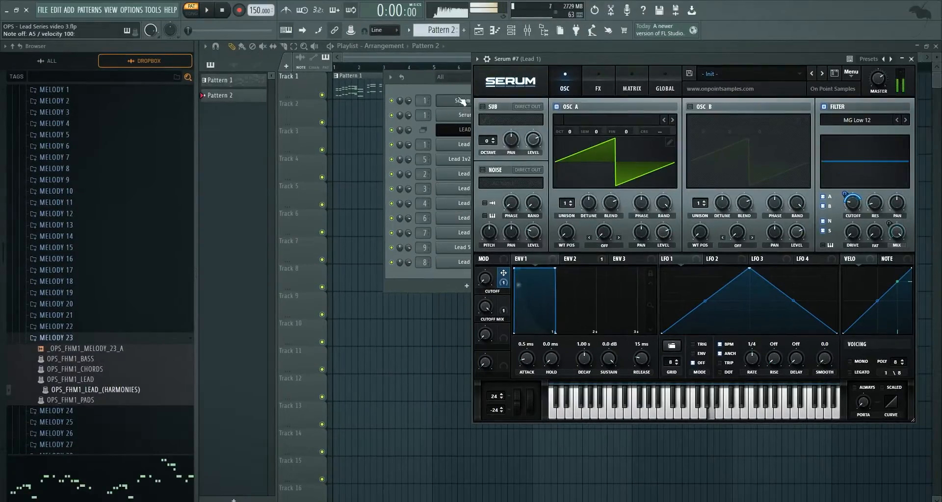
pyautogui.click(461, 94)
pyautogui.click(501, 93)
pyautogui.moveTo(566, 203); pyautogui.dragTo(566, 160)
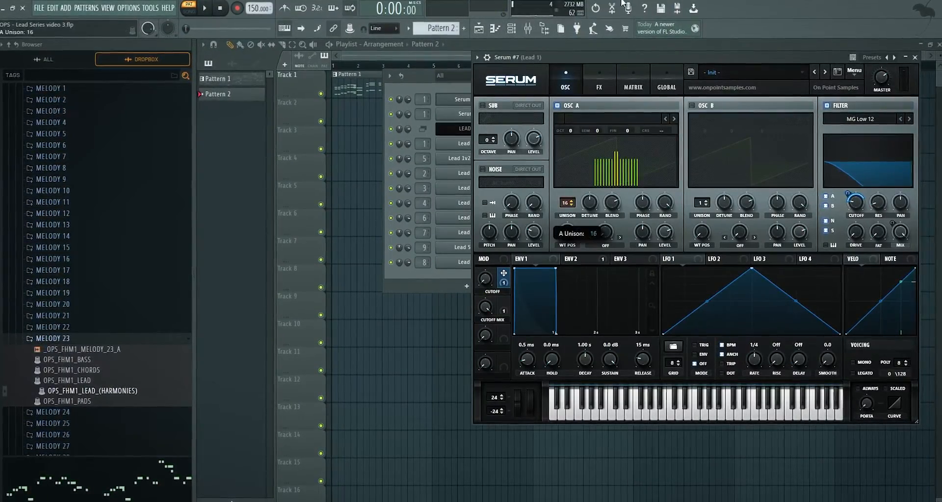
pyautogui.moveTo(592, 203); pyautogui.dragTo(594, 189)
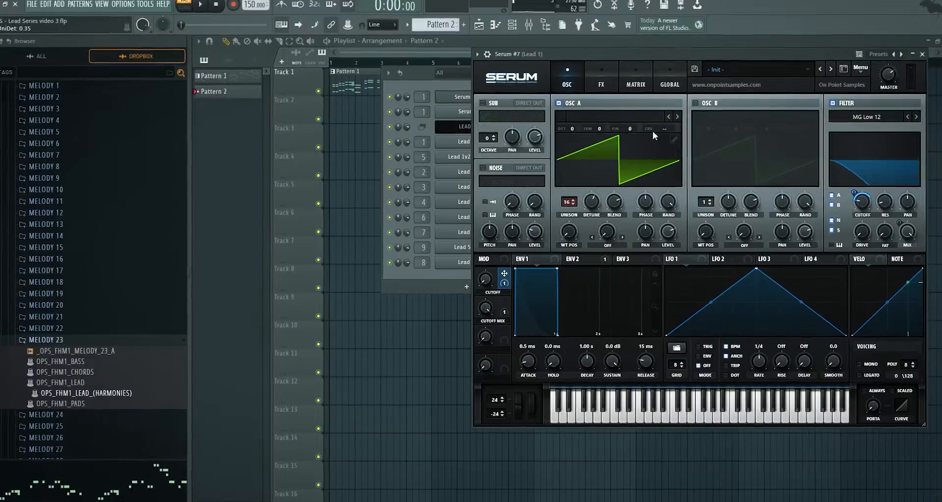
# Enable oscillator B one octave up, with 16 unison voices and a detune of about 0.59.
pyautogui.click(693, 104)
pyautogui.moveTo(713, 128); pyautogui.dragTo(713, 123)
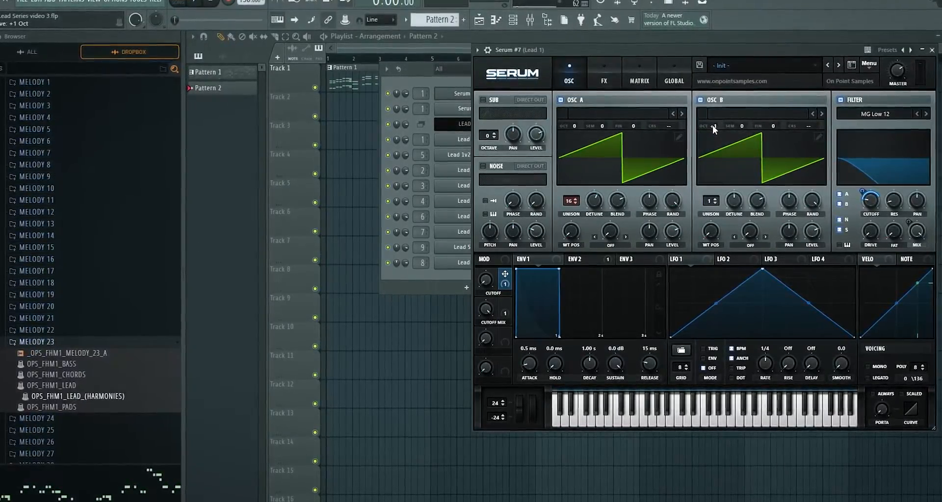
pyautogui.moveTo(706, 202); pyautogui.dragTo(706, 162)
pyautogui.moveTo(738, 201); pyautogui.dragTo(741, 177)
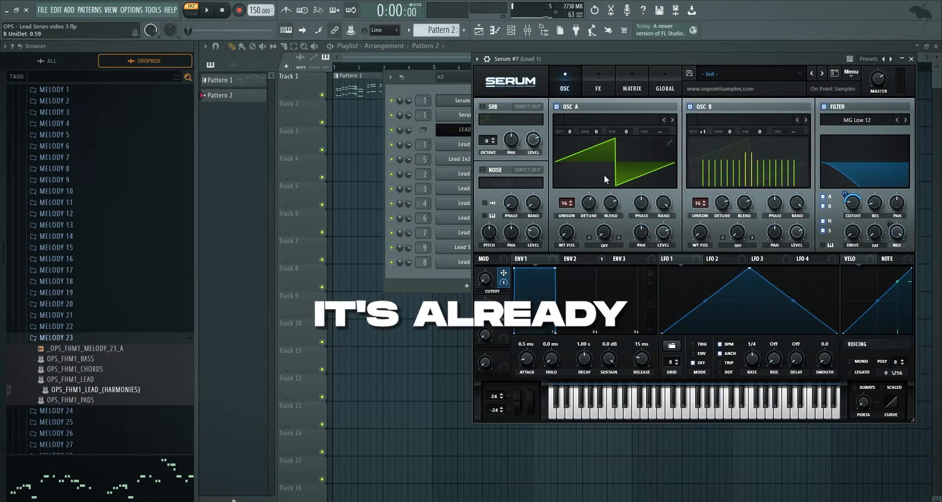
# Open the mixer and look through its tracks up to LEAD SEND.
pyautogui.click(454, 87)
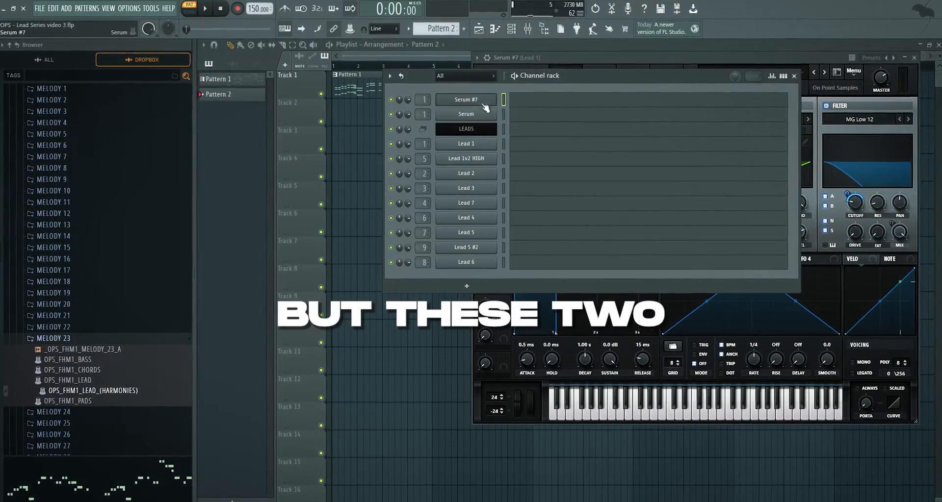
pyautogui.click(528, 29)
pyautogui.press('Right')
pyautogui.press('Right')
pyautogui.press('Right')
pyautogui.press('Right')
pyautogui.press('Right')
pyautogui.press('Right')
pyautogui.press('Right')
pyautogui.press('Right')
pyautogui.press('Right')
pyautogui.press('Right')
pyautogui.press('Left')
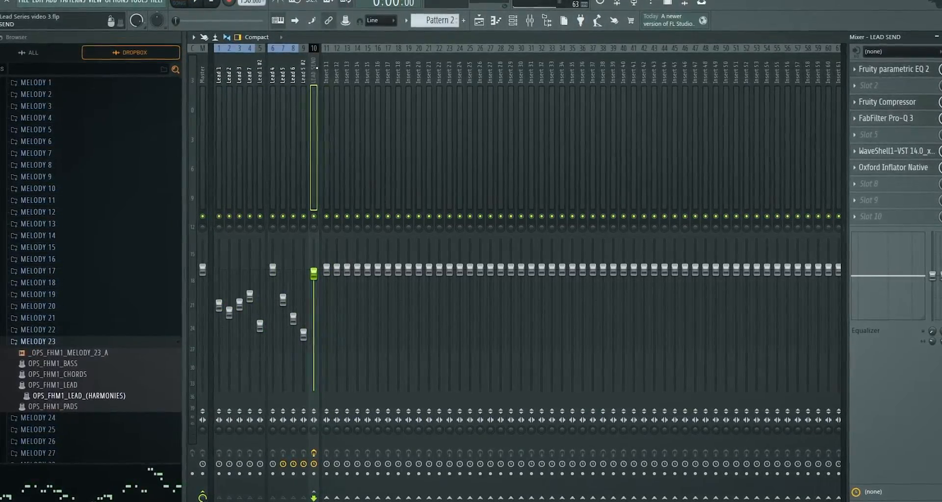
# Route the Serum channel to mixer insert 19 and the Serum #7 channel to insert 20.
pyautogui.click(347, 106)
pyautogui.click(378, 106)
pyautogui.rightClick(368, 106)
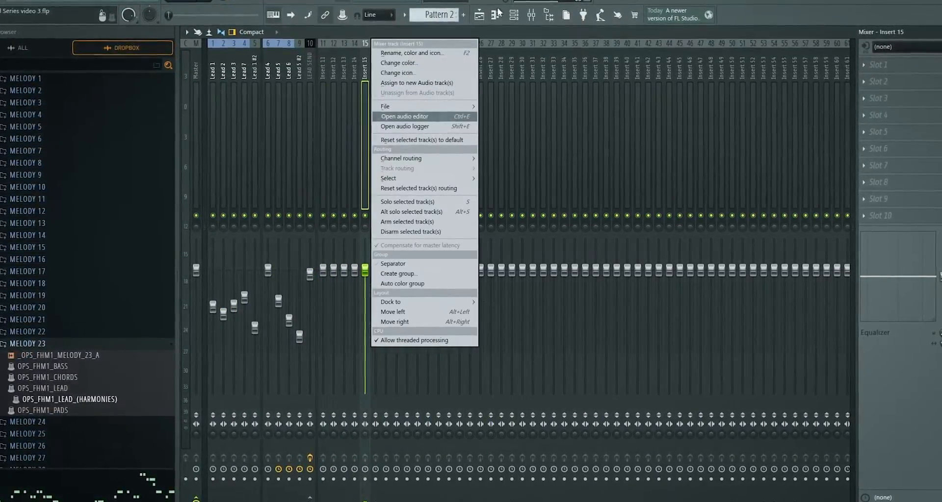
pyautogui.click(514, 15)
pyautogui.moveTo(419, 104); pyautogui.dragTo(419, 104)
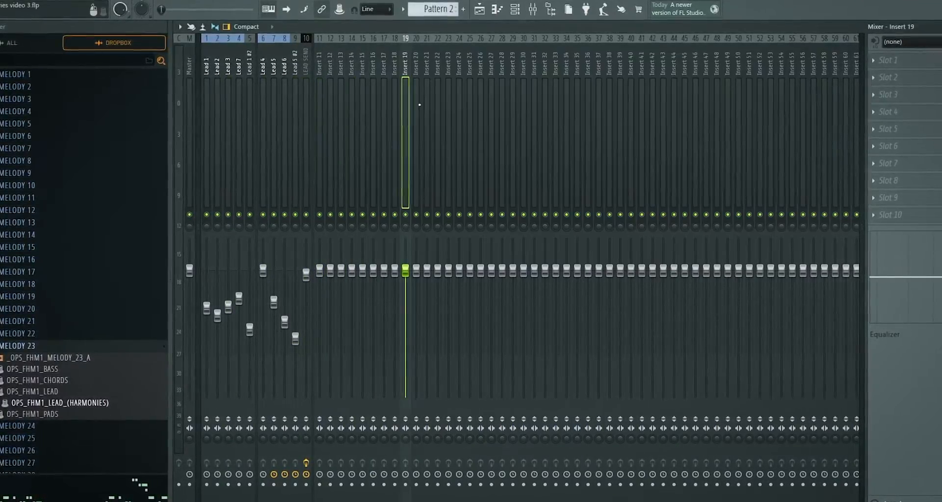
pyautogui.click(515, 10)
pyautogui.click(465, 84)
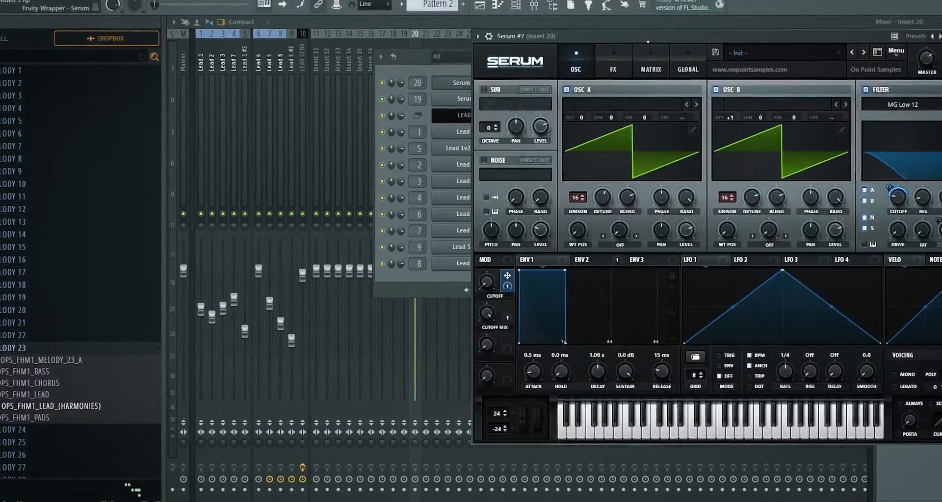
# Load OPS_FHM1_CHORDS from the MELODY 23 folder into Serum #7 and play the pattern with the synth window open.
pyautogui.moveTo(101, 391); pyautogui.dragTo(101, 376)
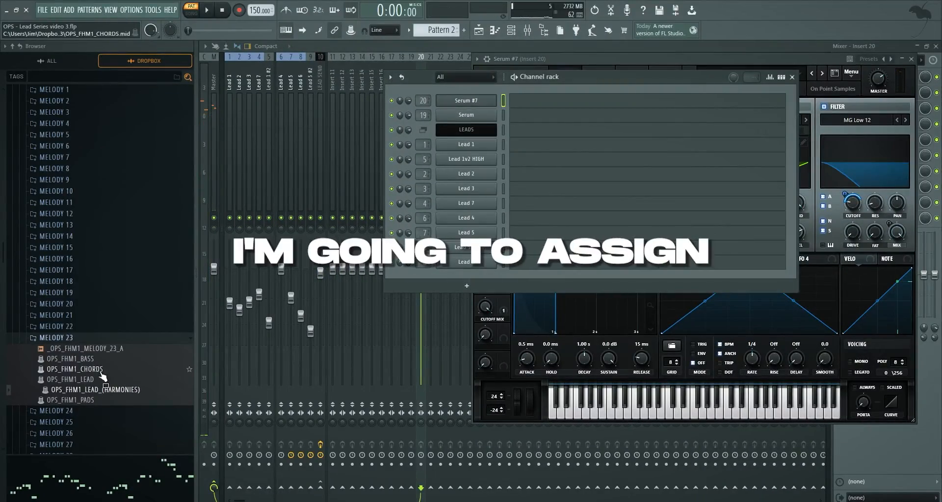
pyautogui.moveTo(349, 316); pyautogui.dragTo(454, 99)
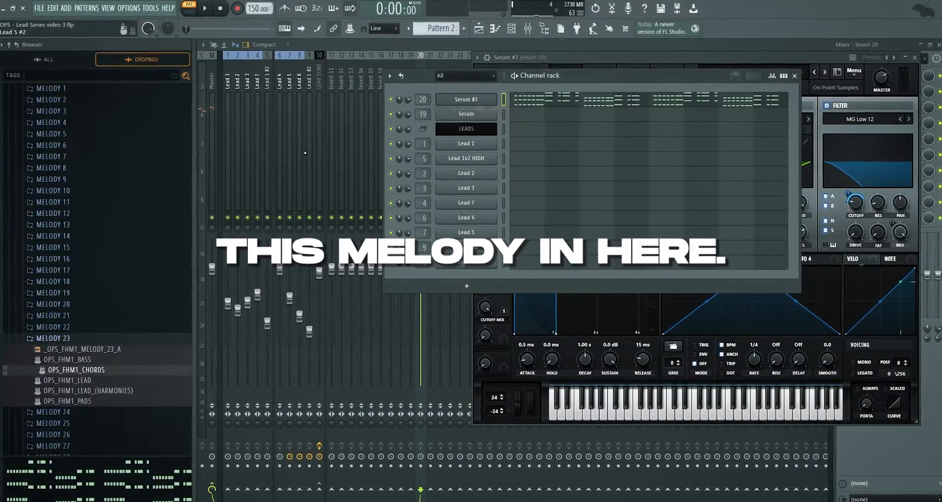
pyautogui.press('space')
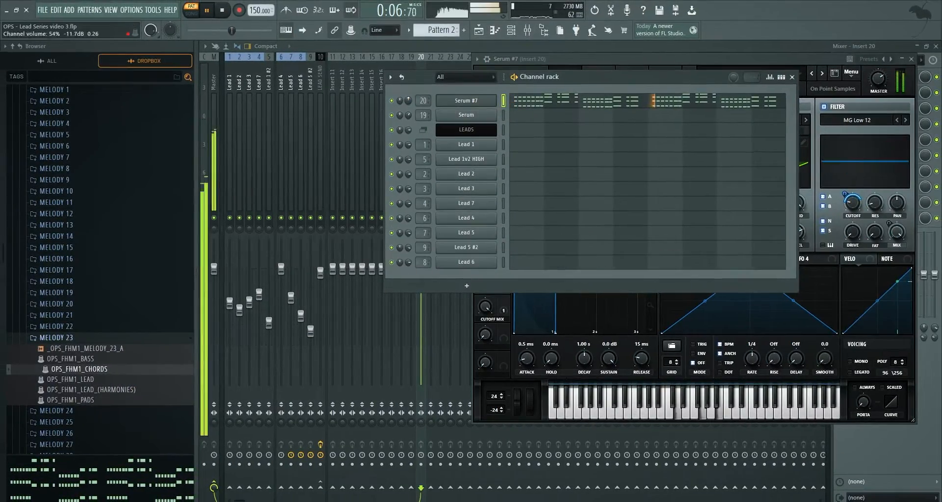
pyautogui.click(473, 100)
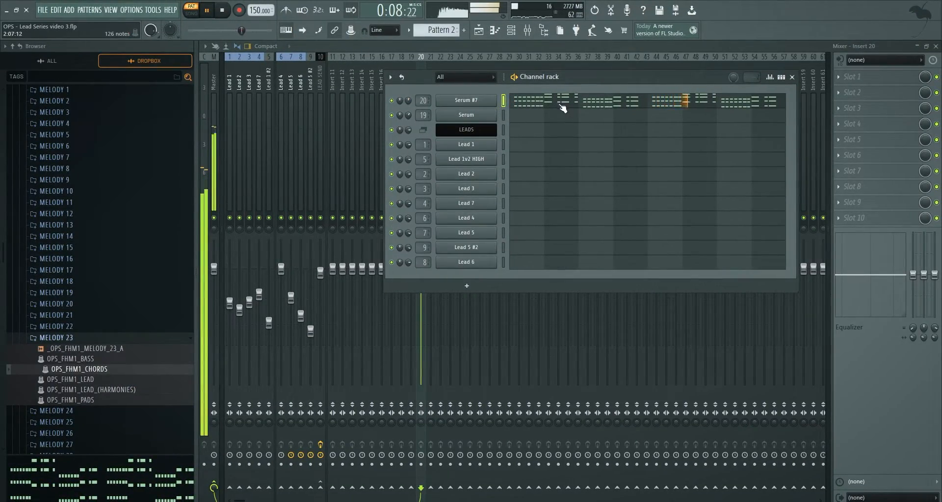
pyautogui.click(482, 102)
pyautogui.moveTo(575, 62); pyautogui.dragTo(574, 75)
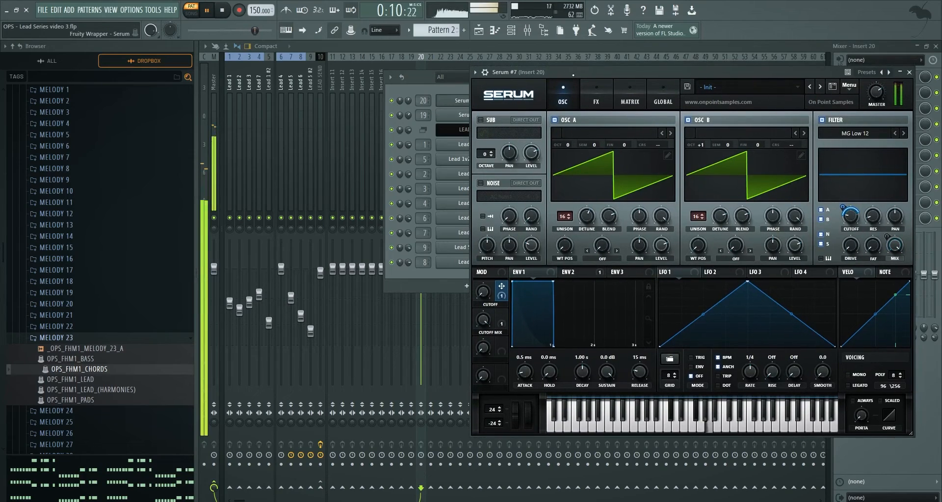
# Shorten all the chord notes of Serum #7 slightly in the piano roll to leave gaps between consecutive hits.
pyautogui.click(457, 101)
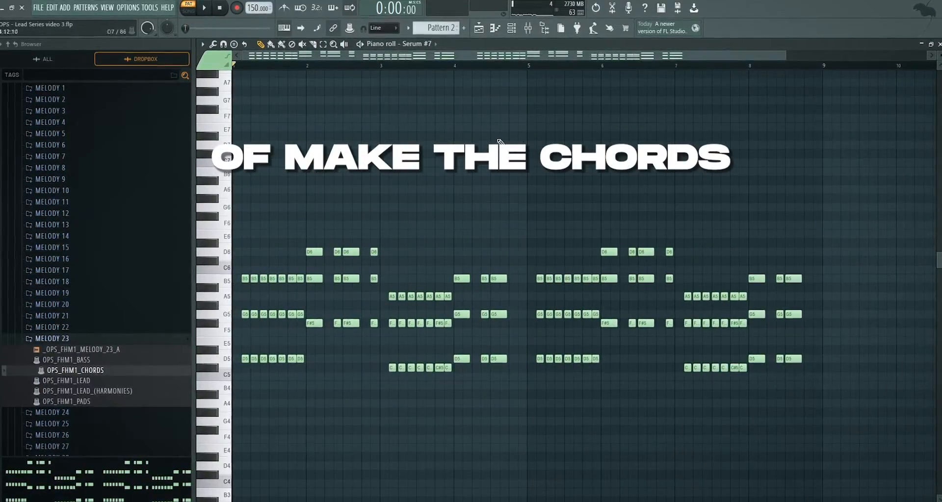
pyautogui.hotkey('ctrl', 'a')
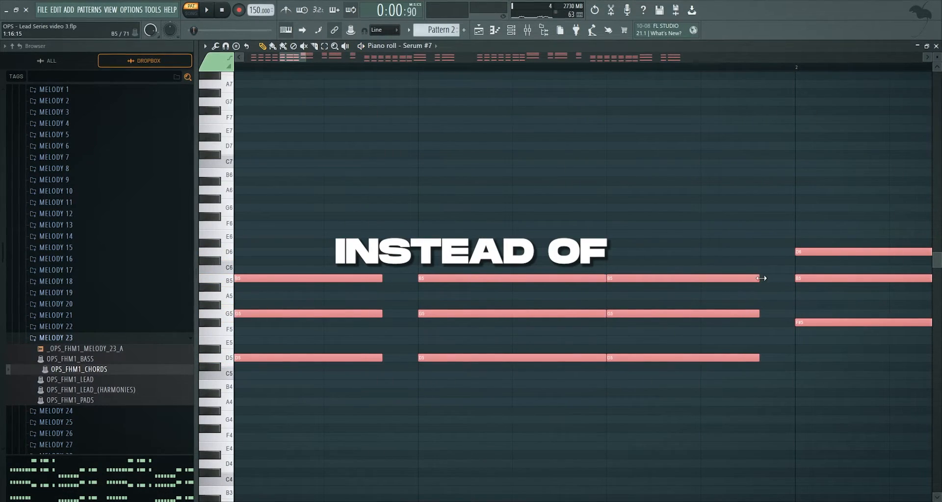
pyautogui.press('space')
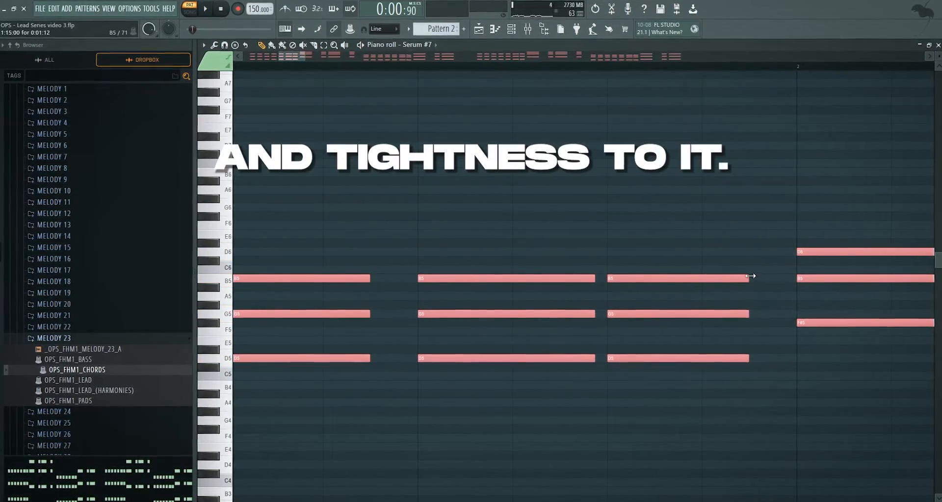
pyautogui.scroll(-5, 474, 222)
pyautogui.click(677, 395)
pyautogui.rightClick(679, 396)
pyautogui.scroll(-2, 667, 392)
# Import OPS_FHM1_BASS from the MELODY 23 folder as a new channel and open its notes in the piano roll.
pyautogui.click(517, 31)
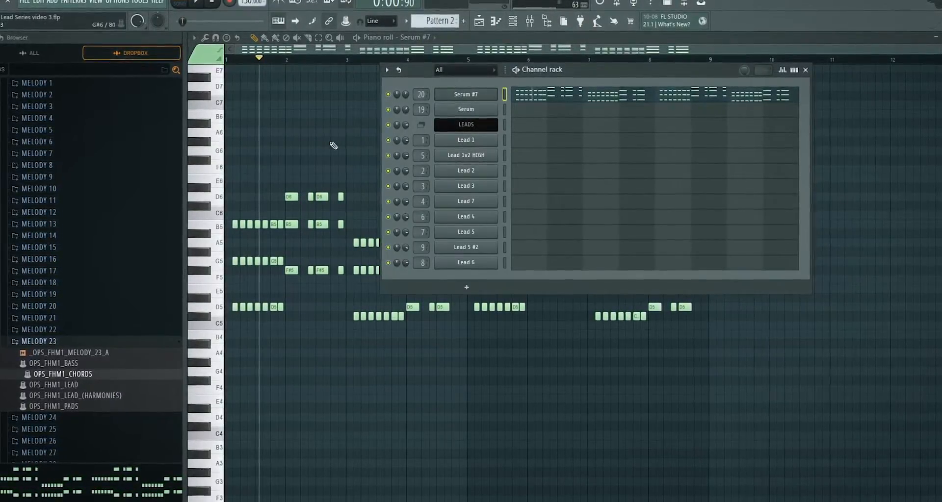
pyautogui.moveTo(121, 362); pyautogui.dragTo(481, 94)
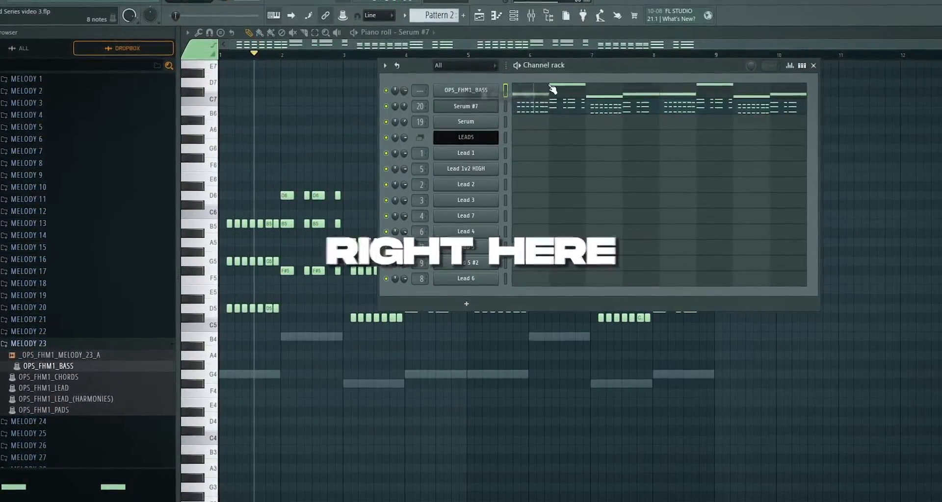
pyautogui.click(548, 95)
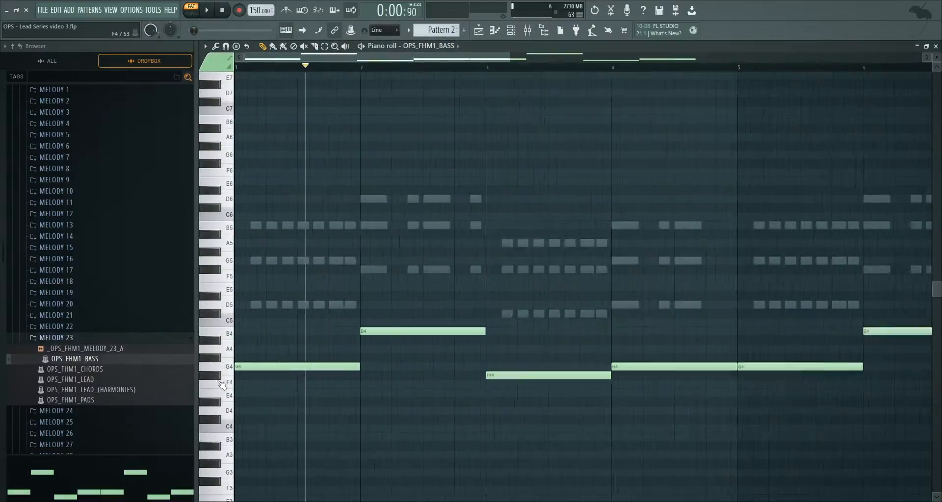
# Try root-position voicings of the first bar's G major chord by shifting its notes by an octave.
pyautogui.scroll(2, 226, 385)
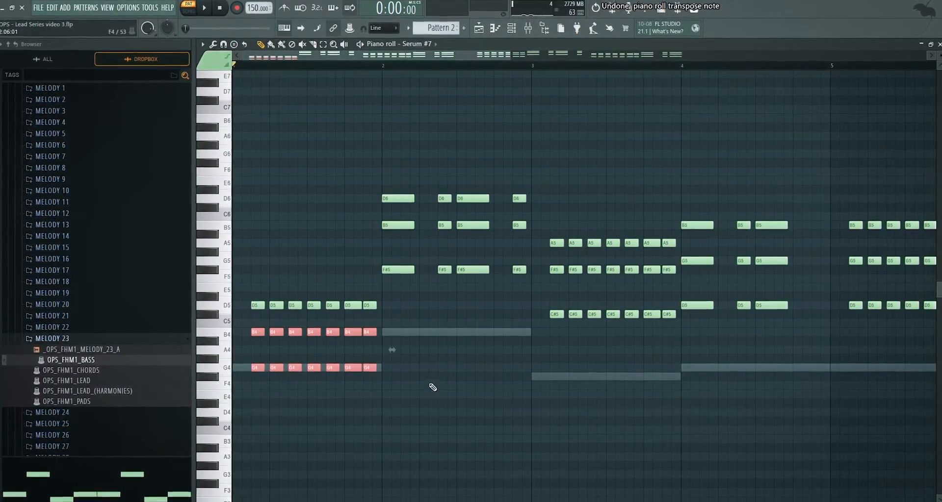
pyautogui.moveTo(380, 402); pyautogui.dragTo(253, 330)
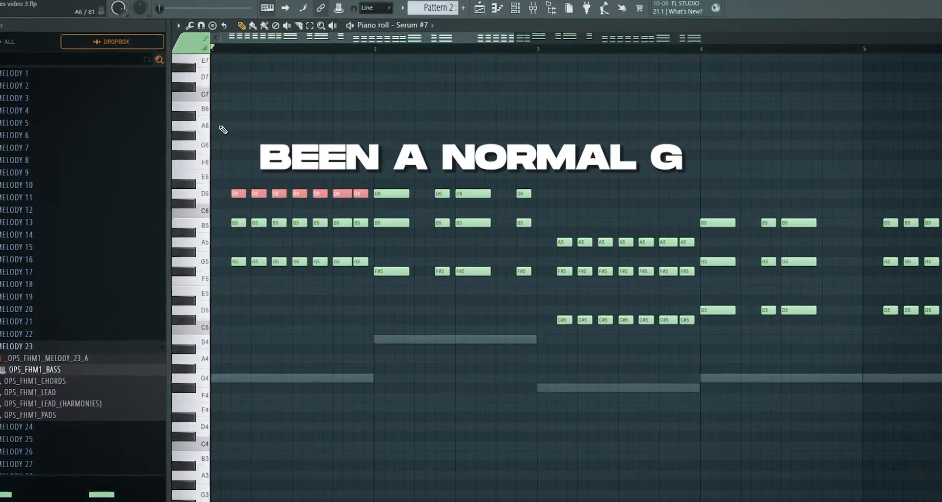
pyautogui.moveTo(364, 284); pyautogui.dragTo(295, 186)
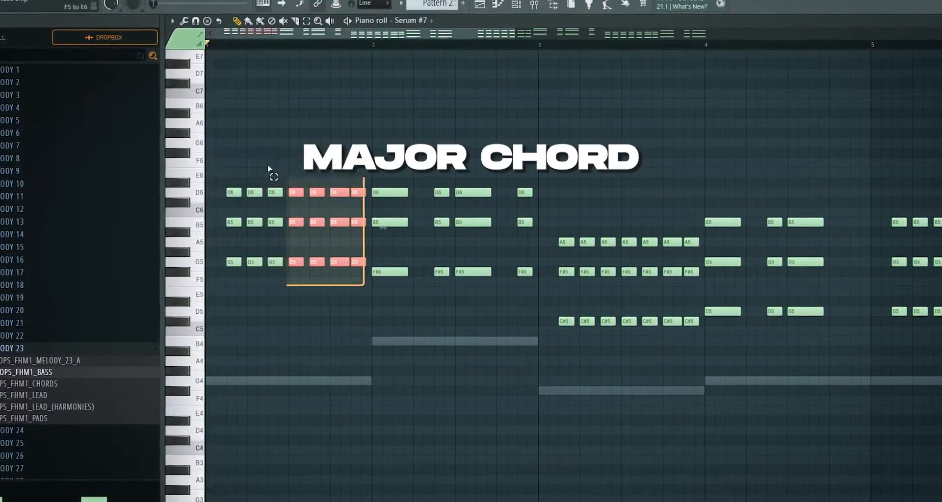
pyautogui.moveTo(352, 201); pyautogui.dragTo(360, 313)
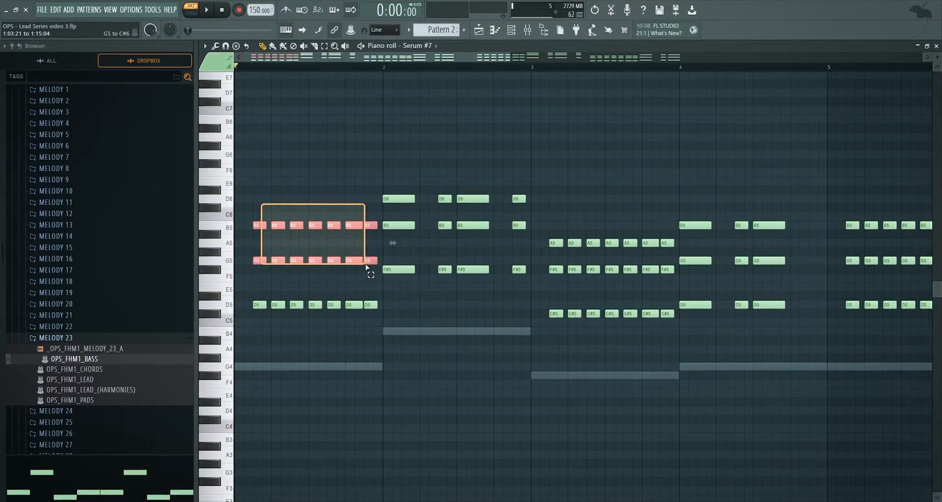
pyautogui.scroll(-3, 363, 265)
pyautogui.moveTo(773, 359); pyautogui.dragTo(231, 116)
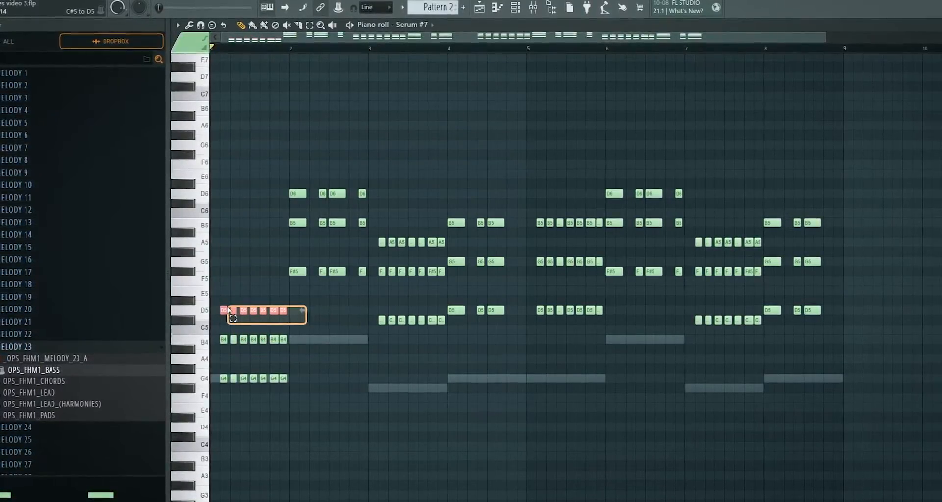
pyautogui.click(269, 365)
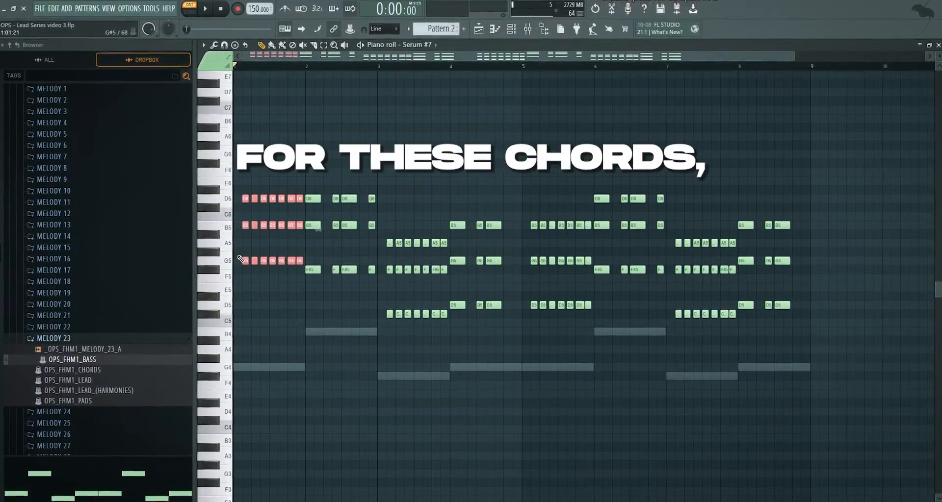
pyautogui.hotkey('ctrl', 'z')
pyautogui.hotkey('ctrl', 'z')
# Layer higher notes onto the Serum #7 chords: D6 and G6 in bar 1, F#6 in bar 2, C#6 and F#6 in bar 3.
pyautogui.scroll(3, 239, 257)
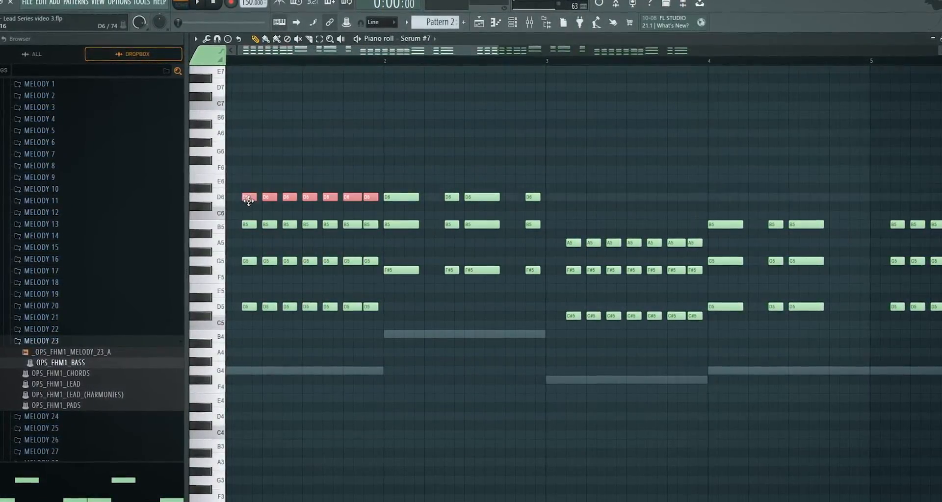
pyautogui.scroll(-2, 256, 210)
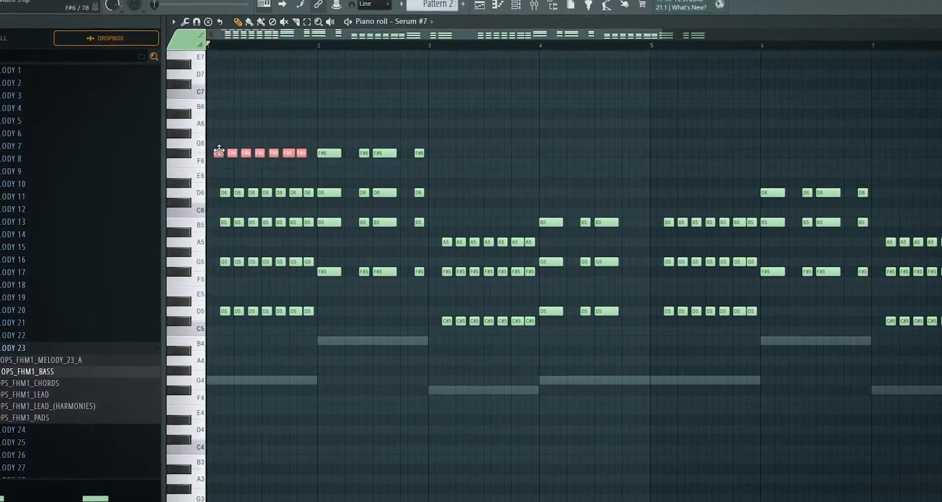
pyautogui.moveTo(436, 258); pyautogui.dragTo(535, 344)
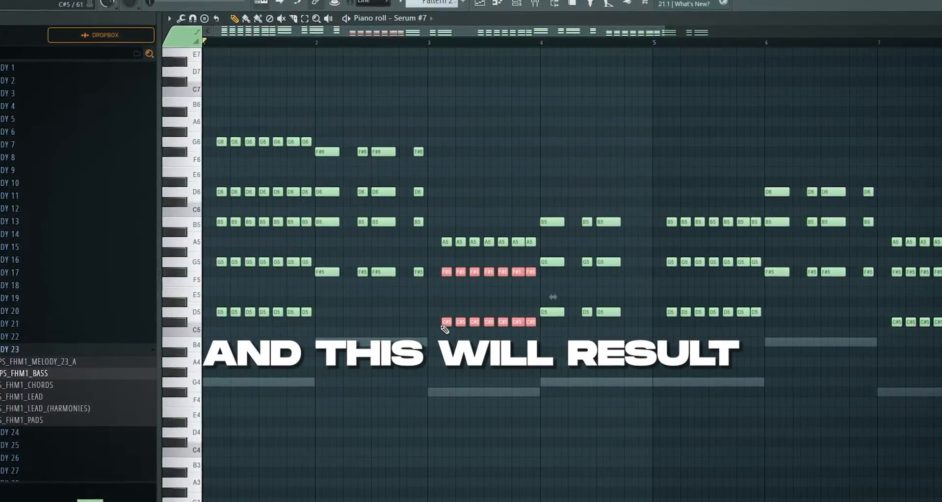
pyautogui.moveTo(442, 323); pyautogui.dragTo(442, 202)
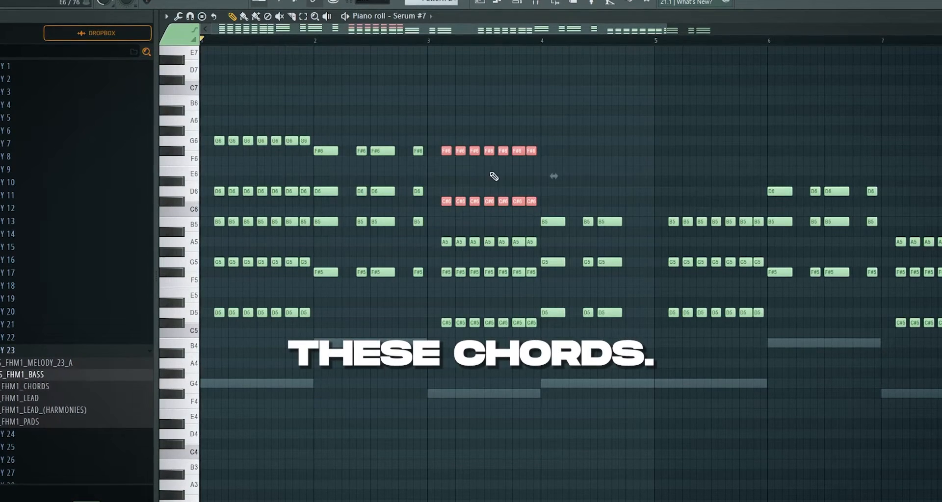
pyautogui.press('space')
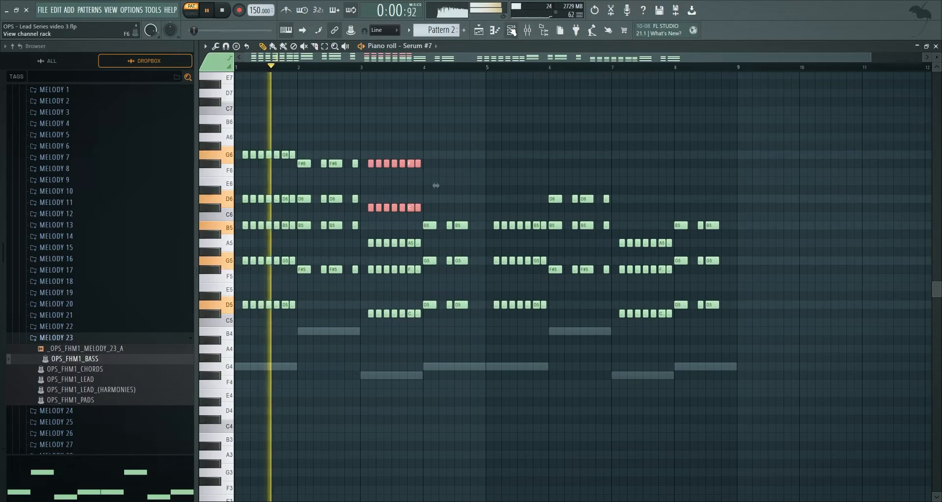
# Undo the high notes layered onto bars 1 to 3 and replay the original chords for comparison.
pyautogui.click(512, 31)
pyautogui.click(513, 30)
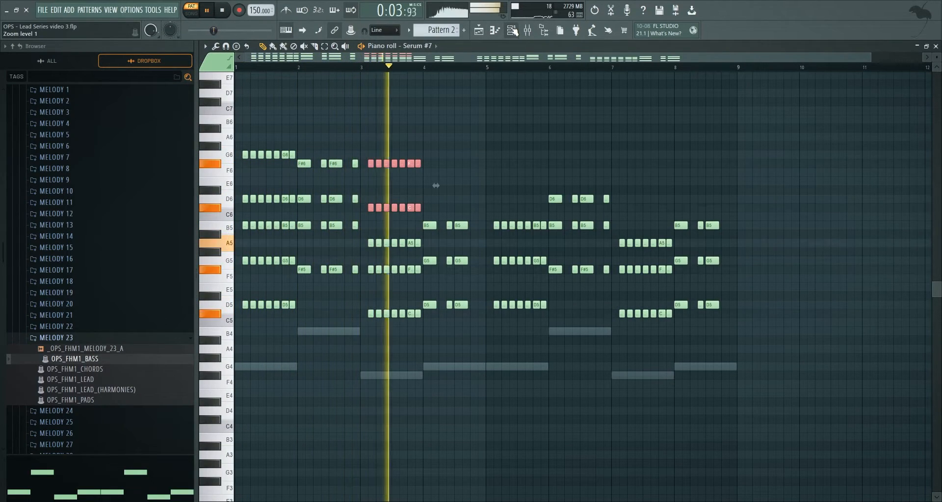
pyautogui.press('space')
pyautogui.hotkey('ctrl', 'z')
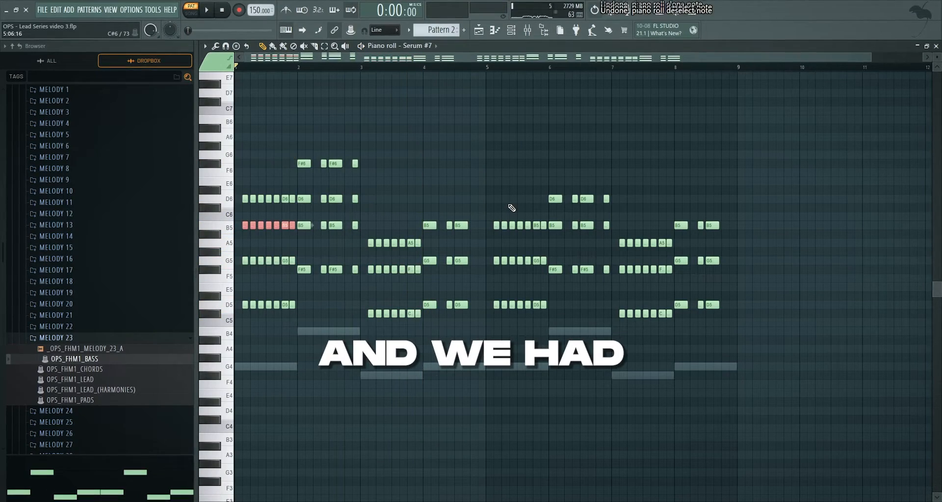
pyautogui.hotkey('ctrl', 'z')
pyautogui.hotkey('ctrl', 'z')
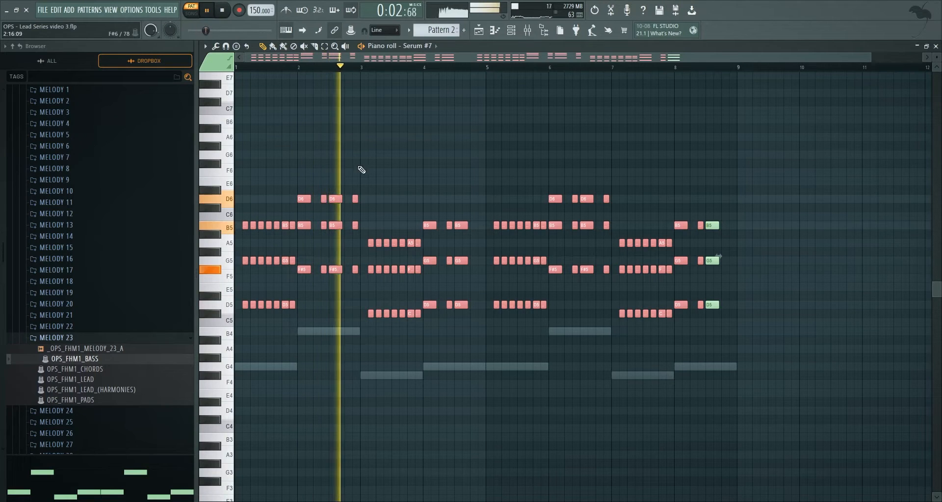
# Layer higher notes again onto bars 1 to 4: D6 and G6, F#6, C#6 and F#6, D6 and G6 respectively.
pyautogui.moveTo(240, 216); pyautogui.dragTo(295, 280)
pyautogui.moveTo(239, 261); pyautogui.dragTo(312, 263)
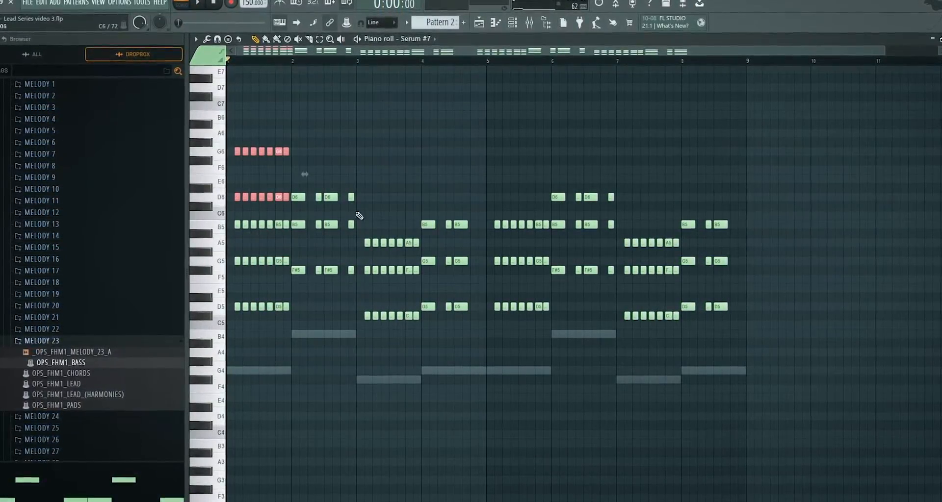
pyautogui.keyDown('shift'); pyautogui.moveTo(293, 271); pyautogui.dragTo(293, 159); pyautogui.keyUp('shift')
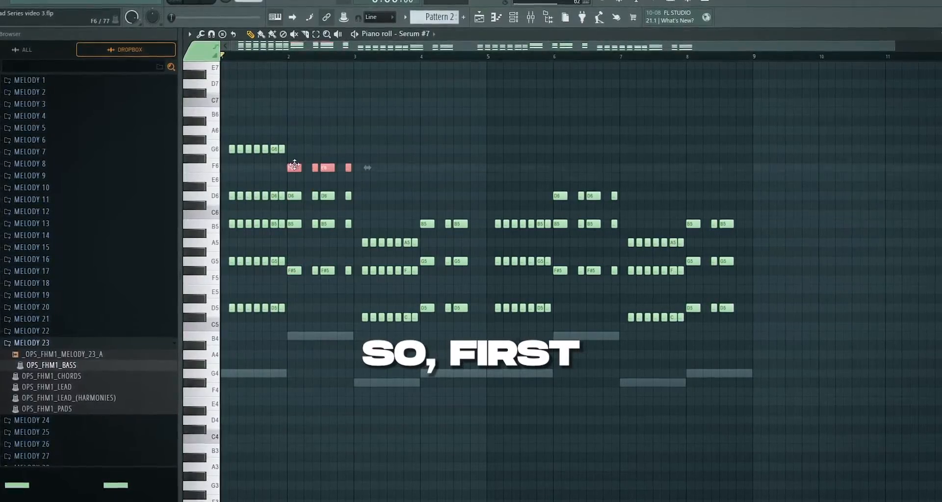
pyautogui.keyDown('ctrl'); pyautogui.moveTo(357, 257); pyautogui.dragTo(472, 279); pyautogui.keyUp('ctrl')
pyautogui.keyDown('ctrl'); pyautogui.moveTo(468, 325); pyautogui.dragTo(416, 255); pyautogui.keyUp('ctrl')
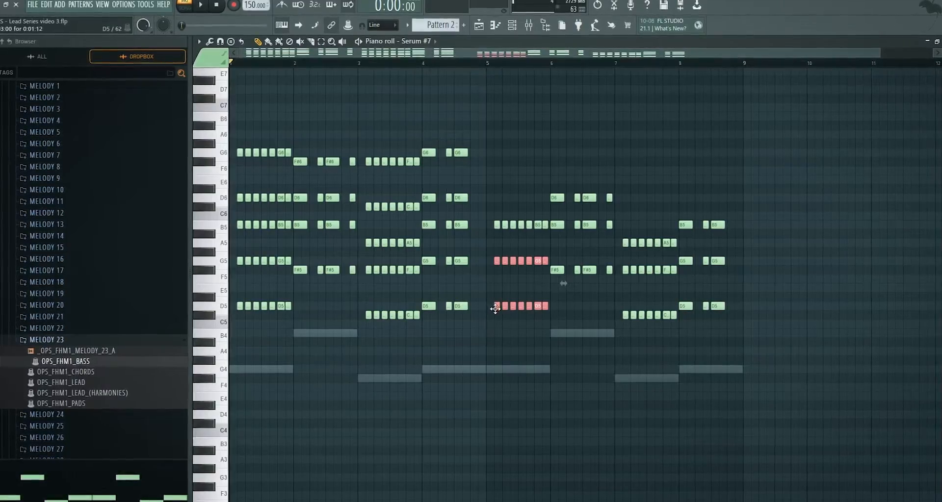
# Continue the upper layer through bars 5 to 8: D6 and G6, F#6, C#6 and F#6, D6 and G6 respectively.
pyautogui.keyDown('shift'); pyautogui.moveTo(495, 308); pyautogui.dragTo(493, 197); pyautogui.keyUp('shift')
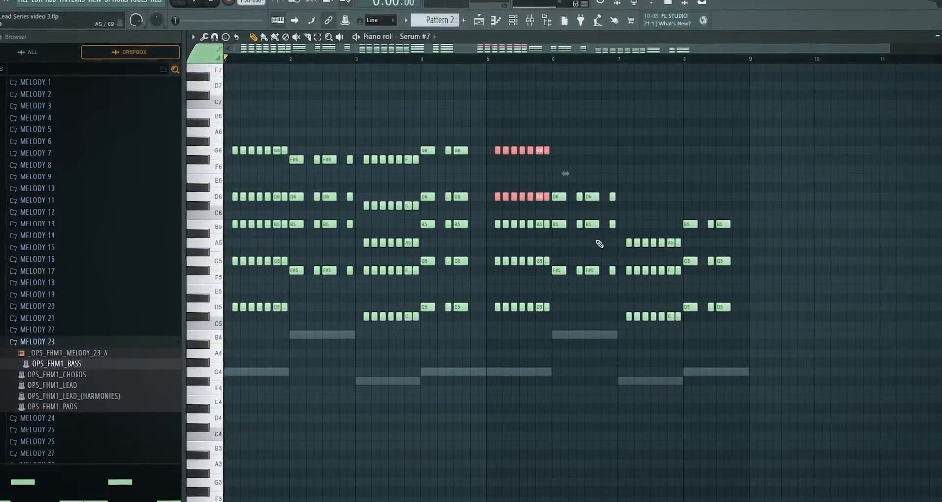
pyautogui.moveTo(595, 240); pyautogui.dragTo(554, 221)
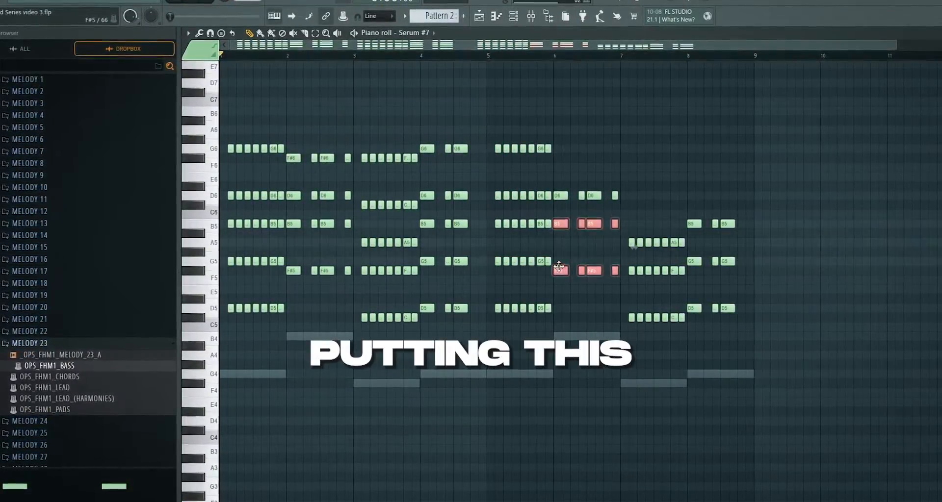
pyautogui.keyDown('shift'); pyautogui.moveTo(559, 267); pyautogui.dragTo(635, 132); pyautogui.keyUp('shift')
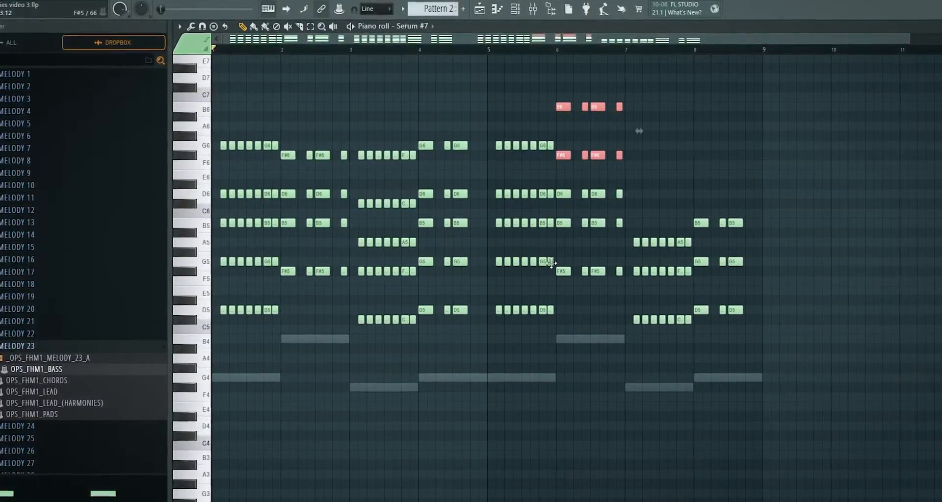
pyautogui.press('Delete')
pyautogui.keyDown('ctrl'); pyautogui.scroll(3, 573, 251); pyautogui.keyUp('ctrl')
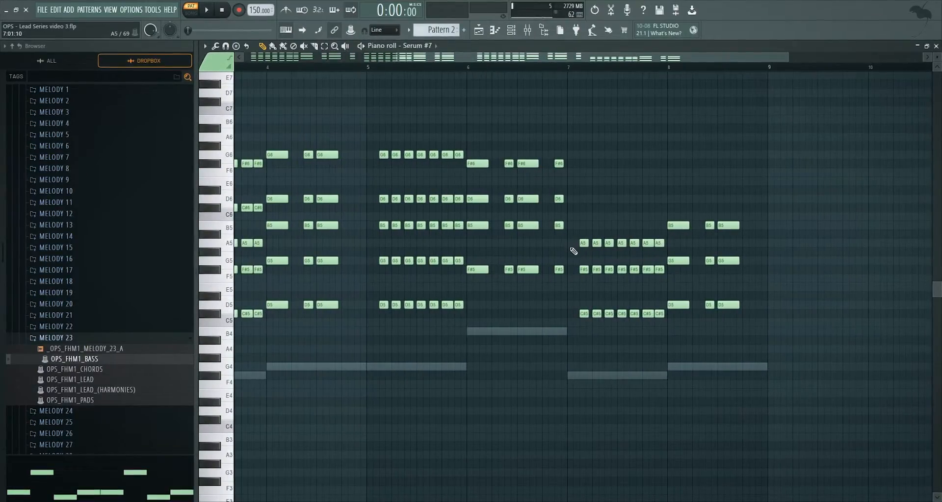
pyautogui.keyDown('shift'); pyautogui.moveTo(584, 314); pyautogui.dragTo(587, 206); pyautogui.keyUp('shift')
pyautogui.hotkey('ctrl', 'd')
pyautogui.keyDown('ctrl'); pyautogui.scroll(-3, 587, 206); pyautogui.keyUp('ctrl')
# Play back the fully layered chord pattern and examine the lower chord notes in bar 1.
pyautogui.press('space')
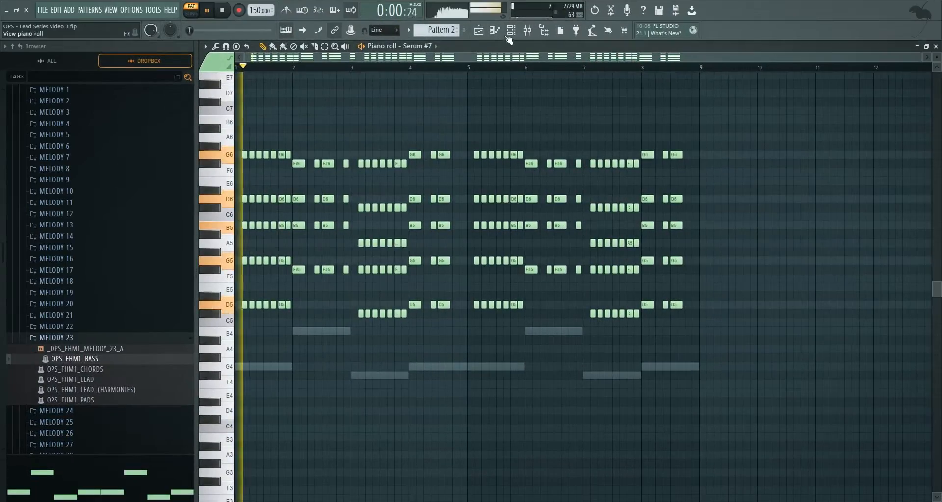
pyautogui.click(519, 32)
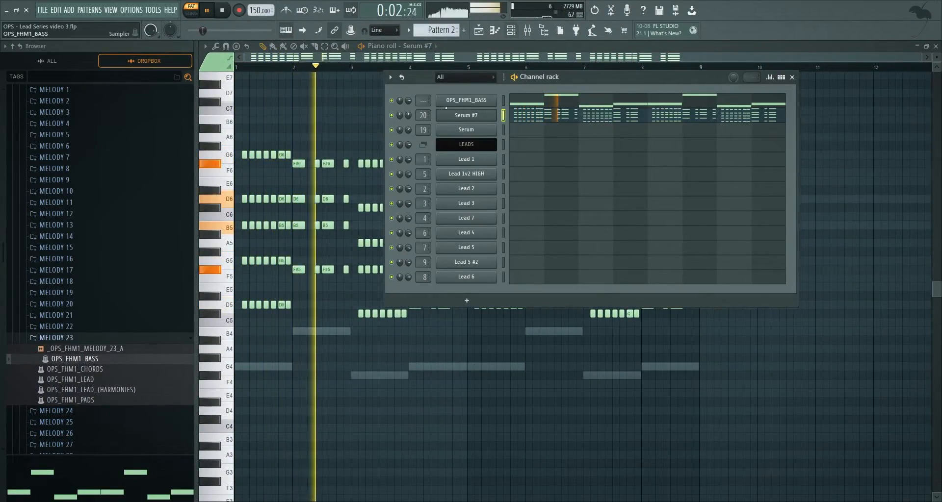
pyautogui.click(475, 116)
pyautogui.click(513, 32)
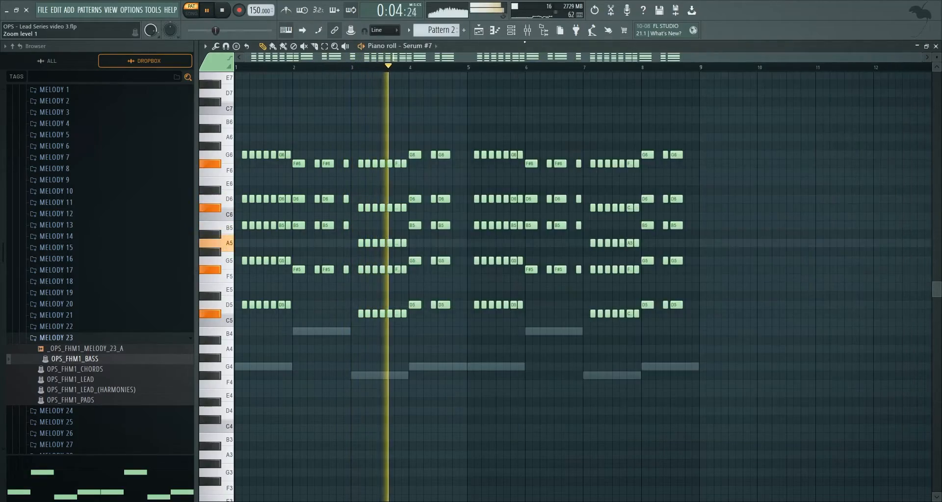
pyautogui.click(513, 31)
pyautogui.click(493, 115)
pyautogui.keyDown('ctrl'); pyautogui.moveTo(242, 222); pyautogui.dragTo(270, 308); pyautogui.keyUp('ctrl')
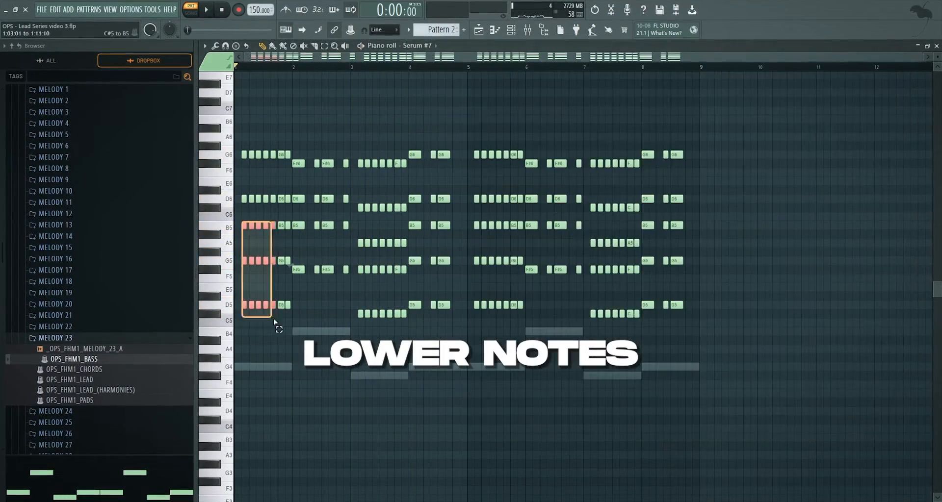
# Raise OSC B of Serum #7 by one octave to +1.
pyautogui.click(511, 29)
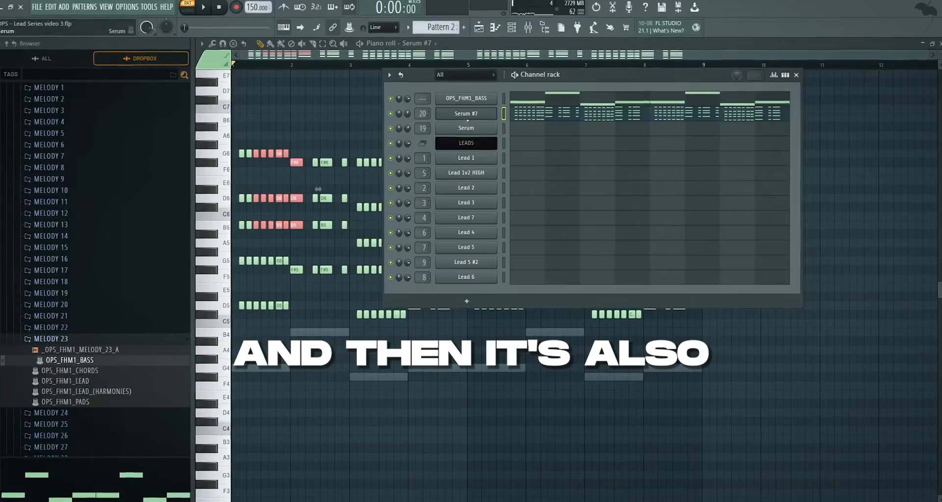
pyautogui.click(471, 116)
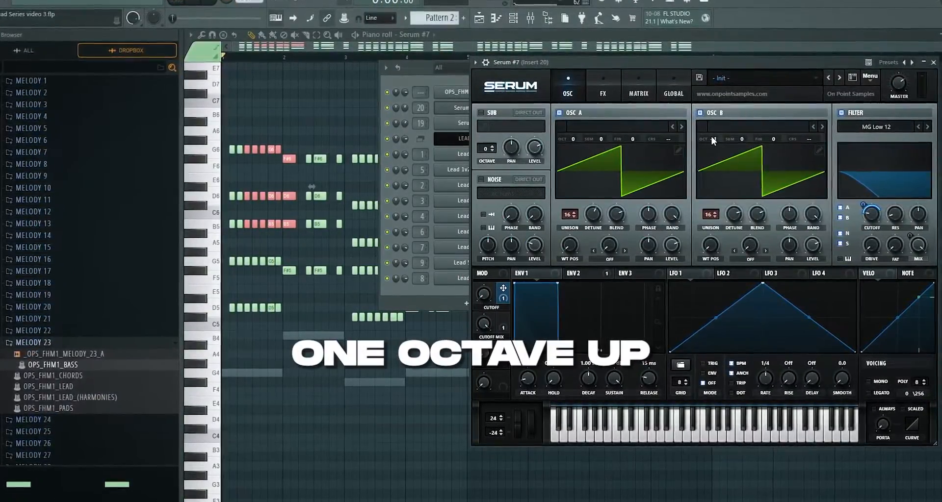
pyautogui.press('F6')
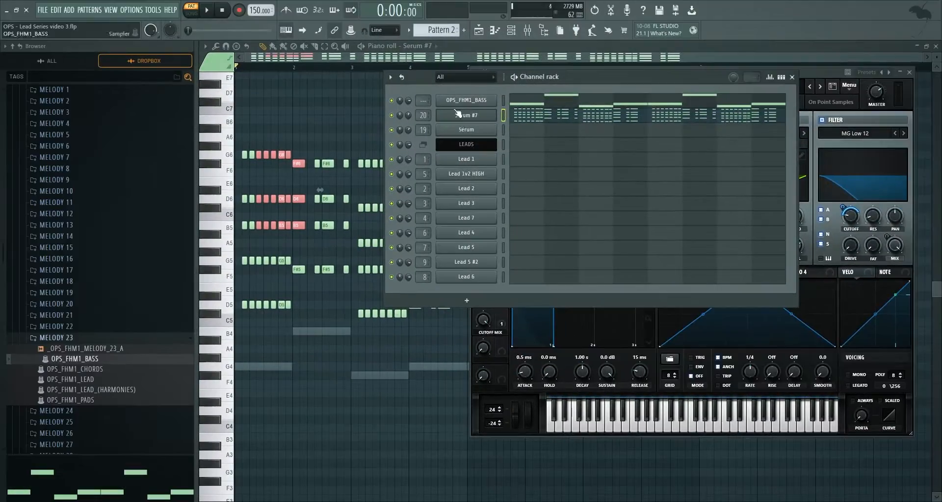
pyautogui.click(465, 103)
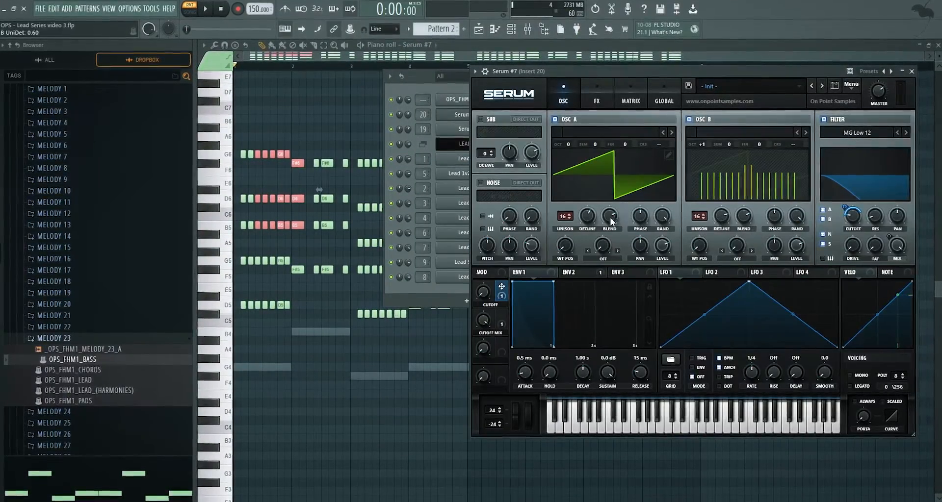
pyautogui.click(453, 84)
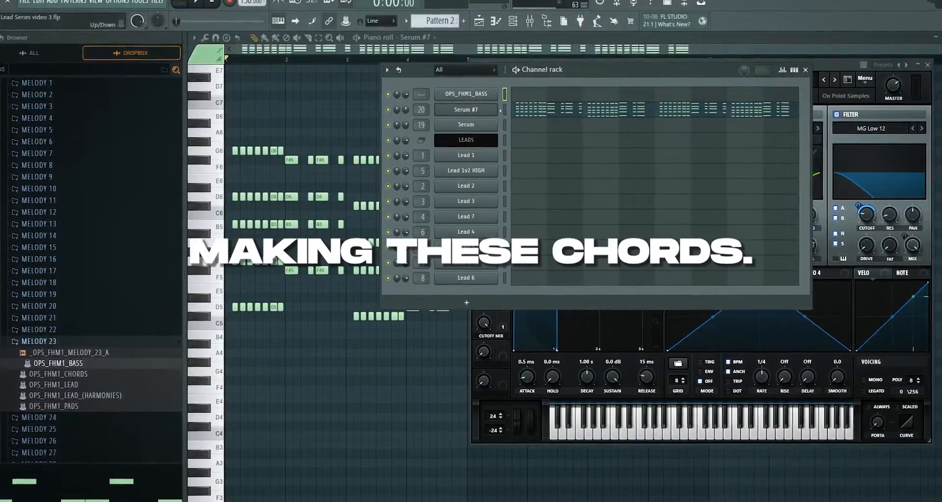
# Delete the OPS_FHM1_BASS channel and clone the Serum #7 channel.
pyautogui.rightClick(483, 95)
pyautogui.click(518, 197)
pyautogui.click(460, 90)
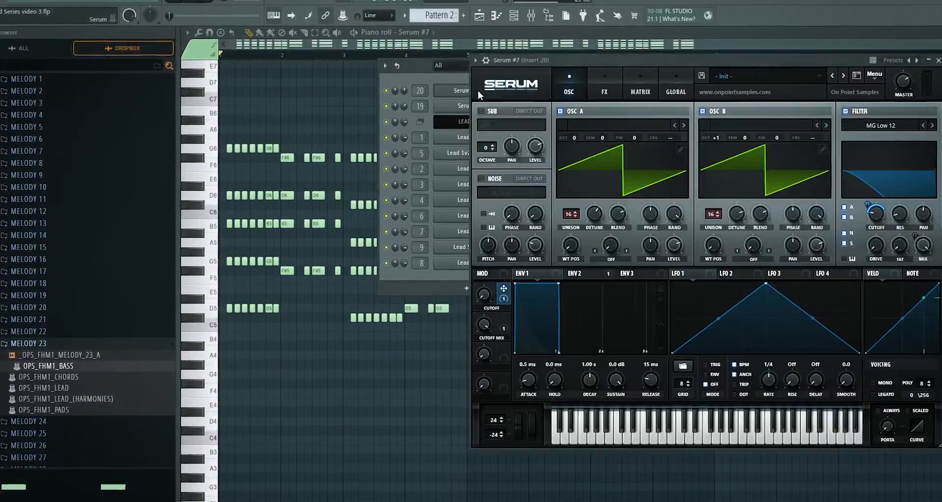
pyautogui.click(459, 91)
pyautogui.click(518, 191)
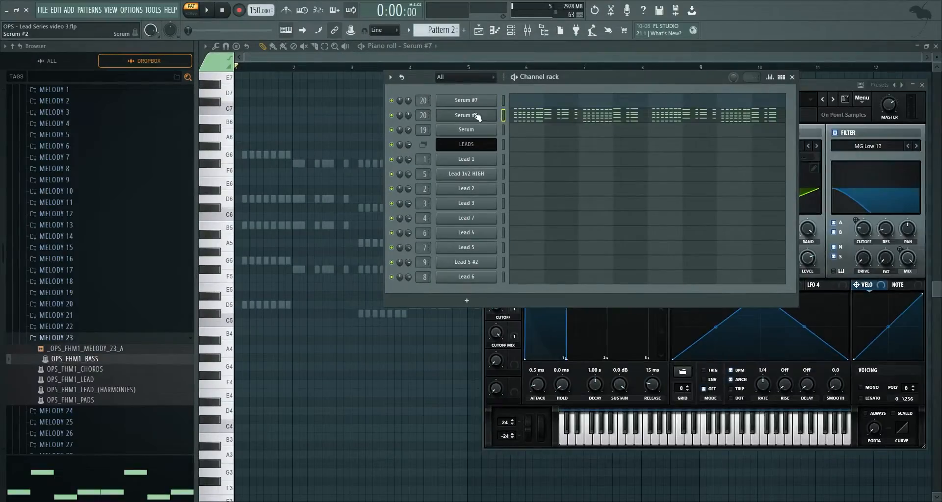
# Reduce the unison detune of both oscillators in Serum #2, with OSC B at 0.36, and play the result.
pyautogui.click(581, 192)
pyautogui.moveTo(600, 230); pyautogui.dragTo(599, 242)
pyautogui.moveTo(733, 230)
pyautogui.mouseDown()
pyautogui.moveTo(729, 246)
pyautogui.moveTo(742, 230)
pyautogui.mouseUp()
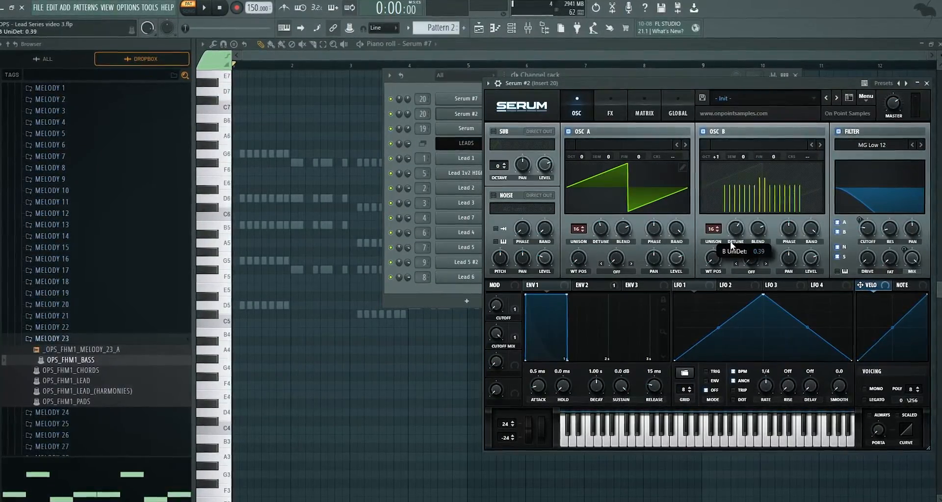
pyautogui.press('space')
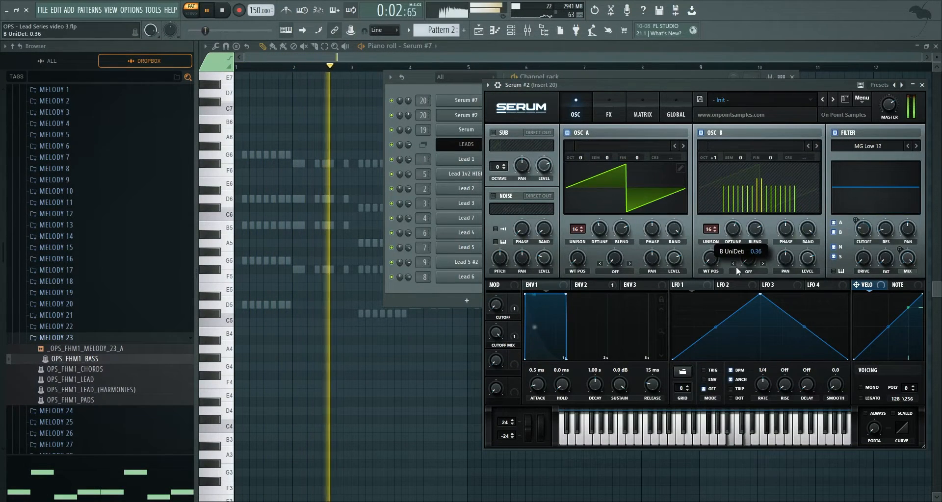
# Copy the chord notes of Serum #2 to Serum #7 and audition Serum #7 with its synth window open.
pyautogui.press('F6')
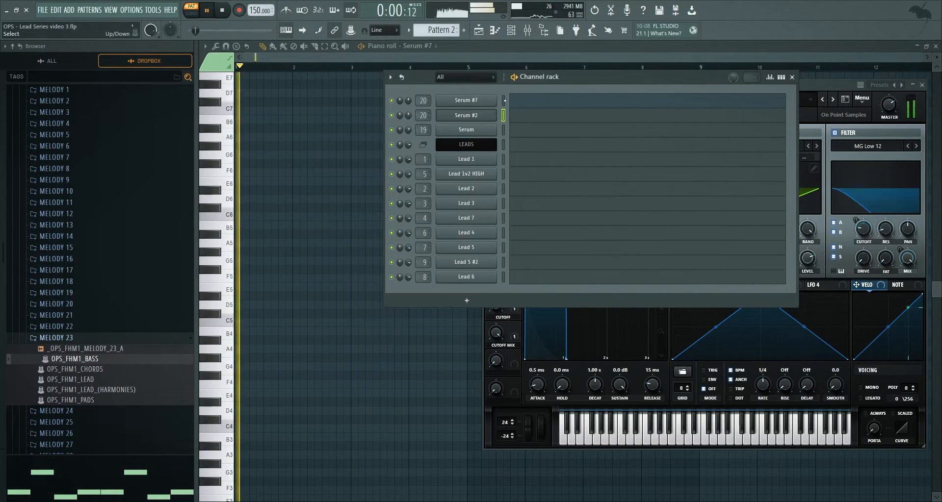
pyautogui.press('Up')
pyautogui.click(502, 103)
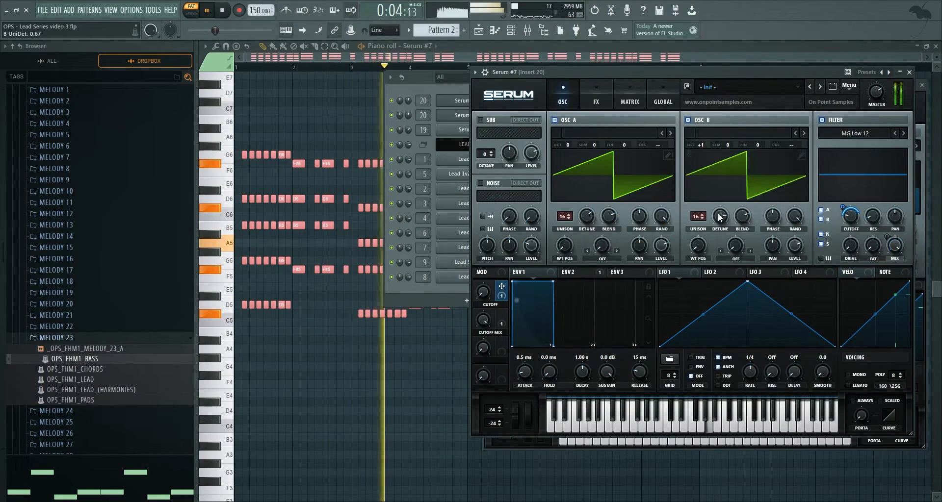
pyautogui.press('F6')
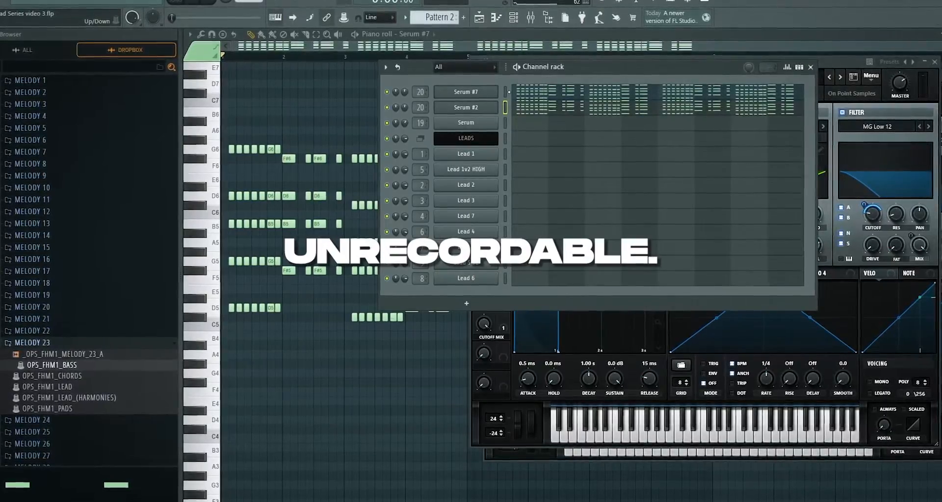
# Clone the Serum channel and run its LFO 1 on OSC A's fine pitch without BPM sync at 55.7 Hz.
pyautogui.rightClick(493, 122)
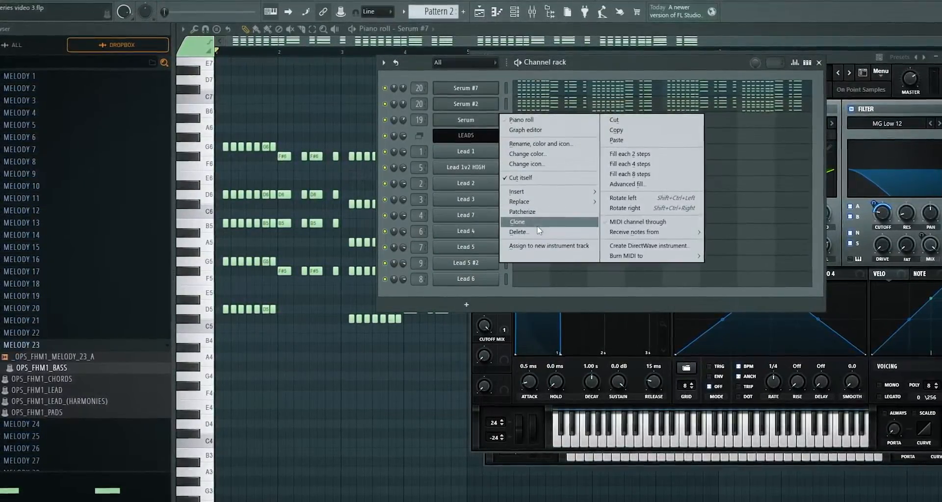
pyautogui.click(539, 227)
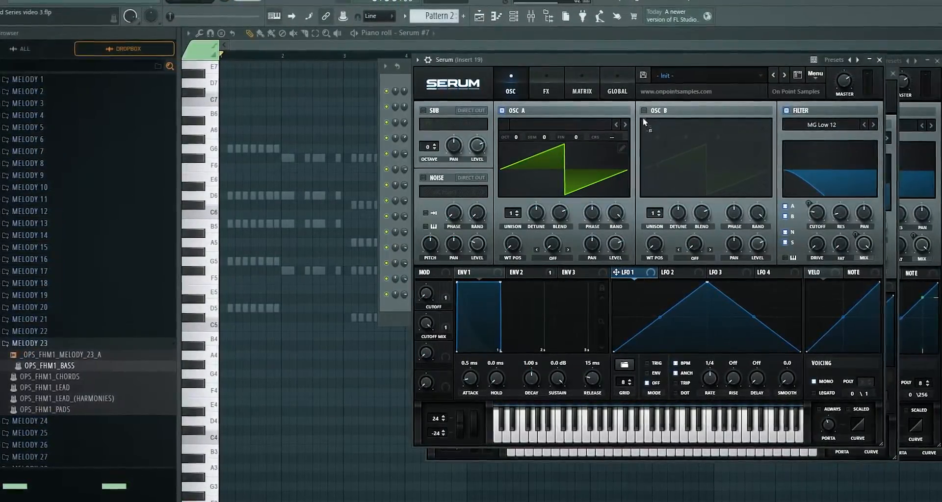
pyautogui.click(679, 365)
pyautogui.moveTo(714, 384); pyautogui.dragTo(740, 356)
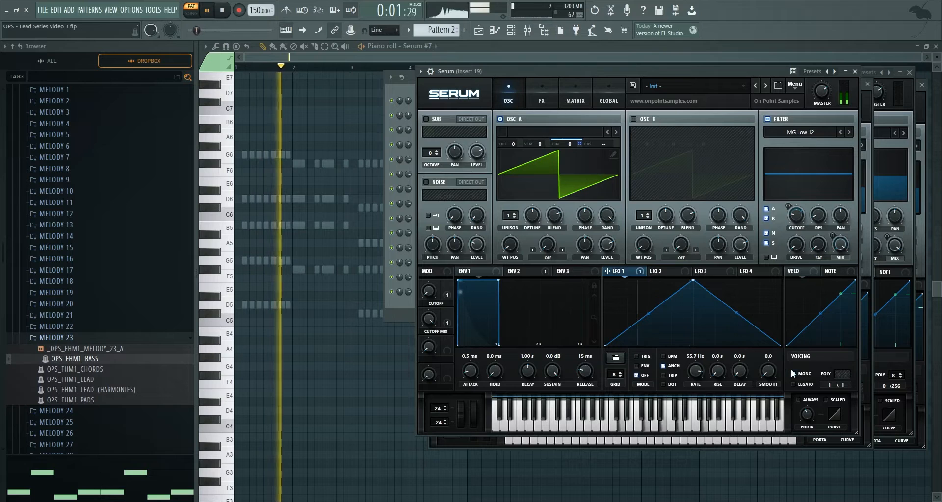
# Turn off mono voicing in the cloned Serum and set the LFO 1 rate to 53.5 Hz.
pyautogui.click(406, 88)
pyautogui.click(488, 131)
pyautogui.click(490, 132)
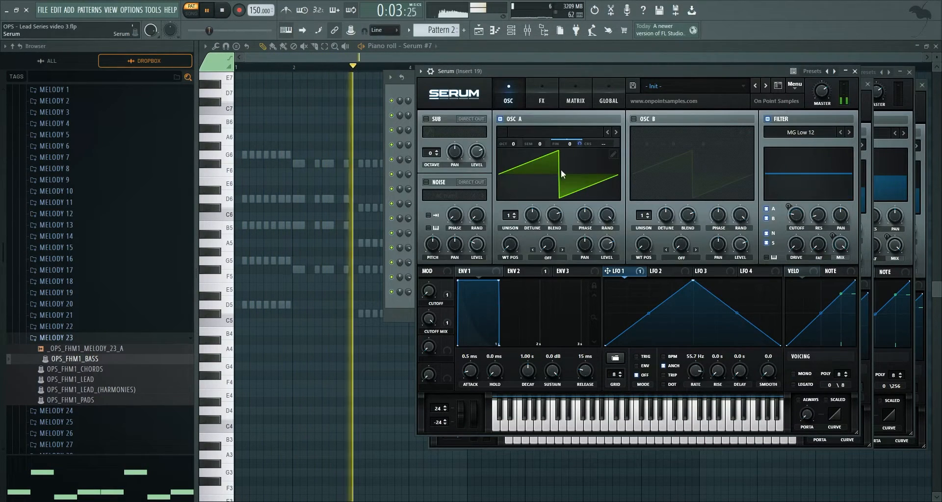
pyautogui.moveTo(696, 380); pyautogui.dragTo(696, 374)
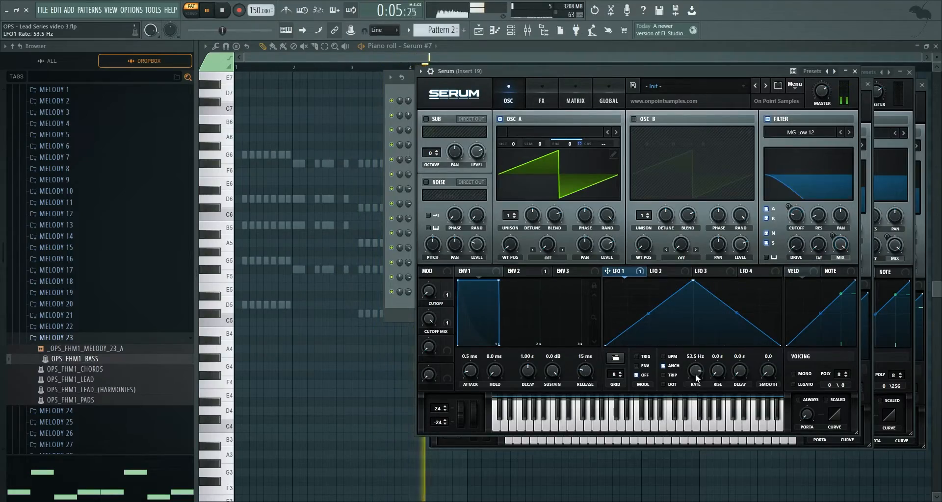
# Assign Chaos1 as modulation source for OSC A's coarse pitch and raise the Chaos 1 rate to about 606 Hz.
pyautogui.rightClick(601, 138)
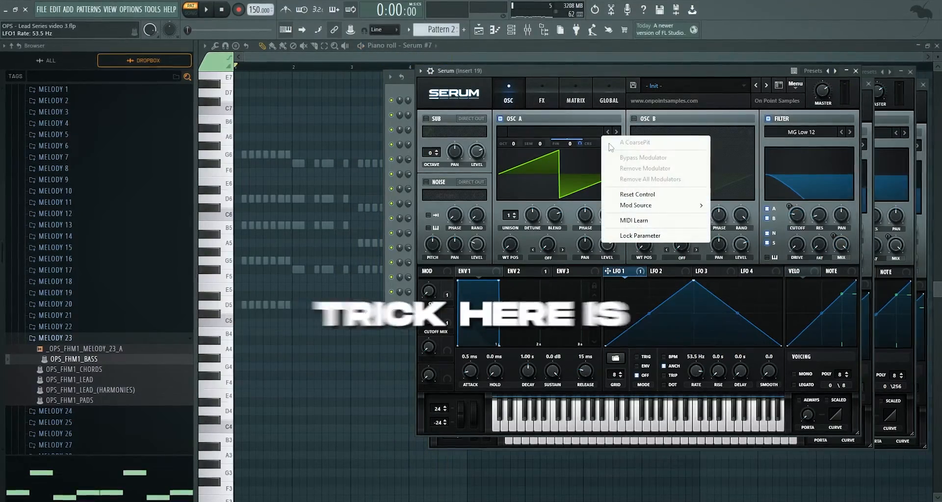
pyautogui.moveTo(672, 207)
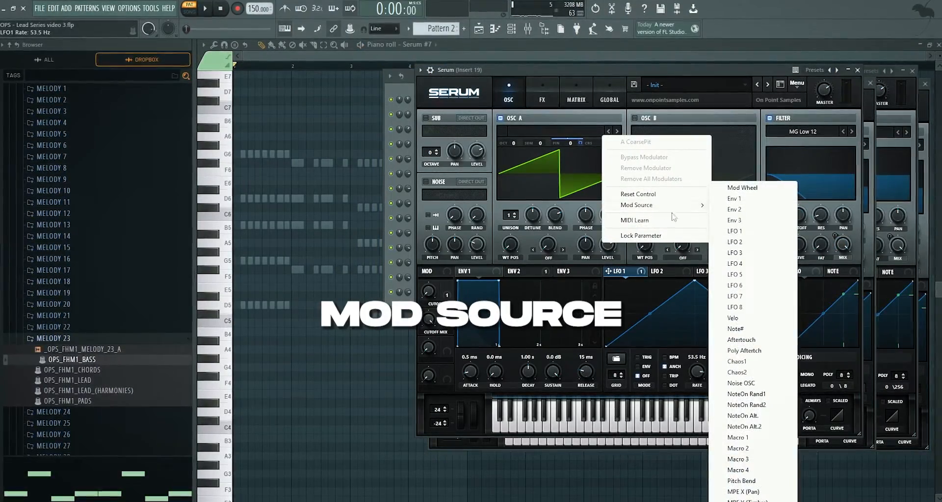
pyautogui.click(737, 361)
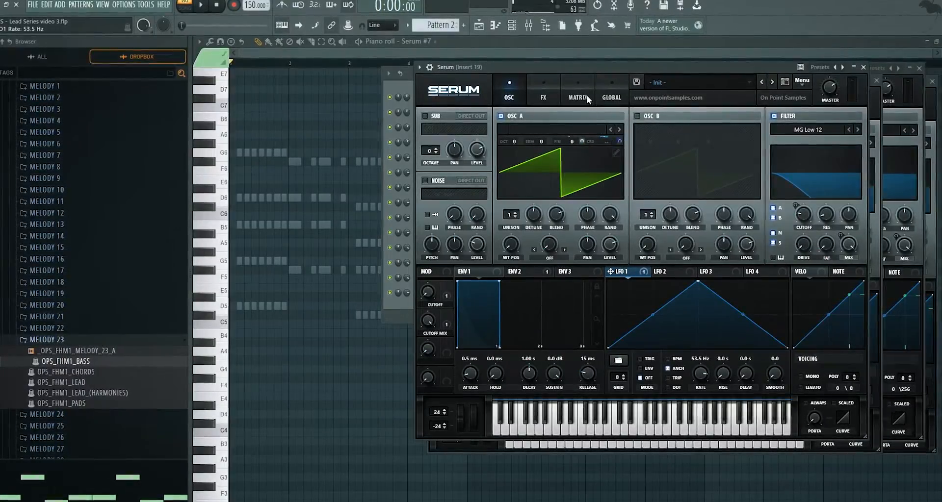
pyautogui.click(611, 97)
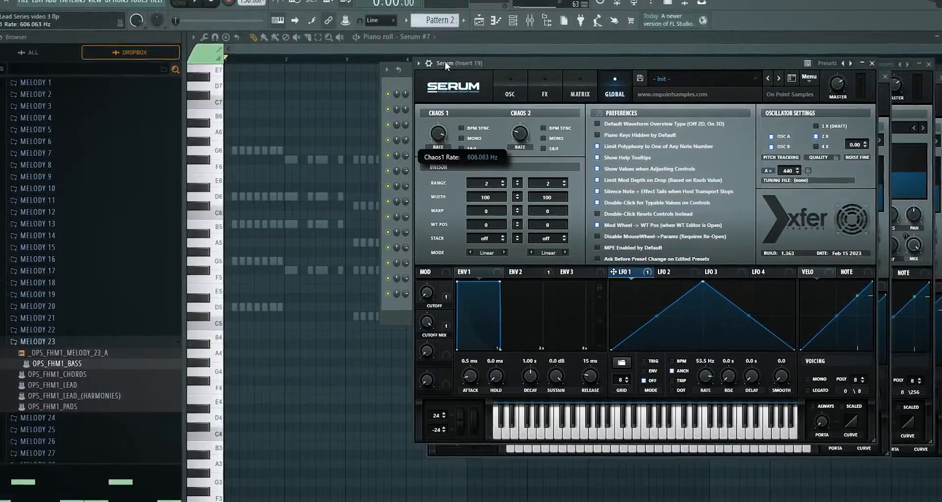
# Lower the output of the Chaos1 modulation on OSC A's coarse pitch to 35 in the modulation matrix while auditioning.
pyautogui.click(580, 91)
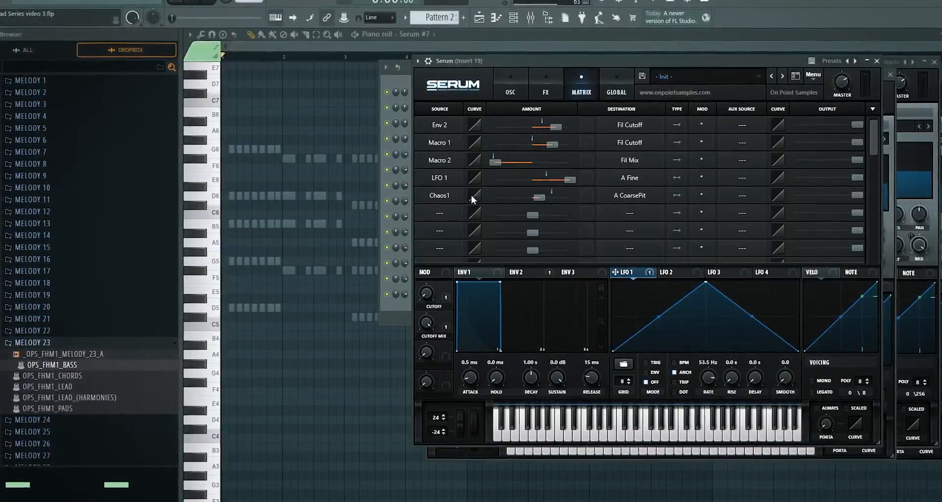
pyautogui.moveTo(866, 195)
pyautogui.mouseDown()
pyautogui.moveTo(783, 202)
pyautogui.moveTo(880, 201)
pyautogui.mouseUp()
pyautogui.press('space')
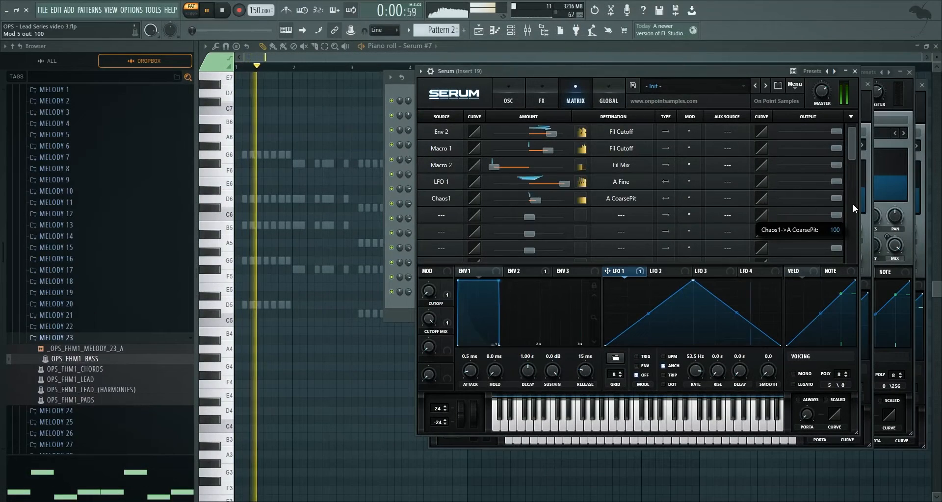
pyautogui.moveTo(791, 202); pyautogui.dragTo(782, 201)
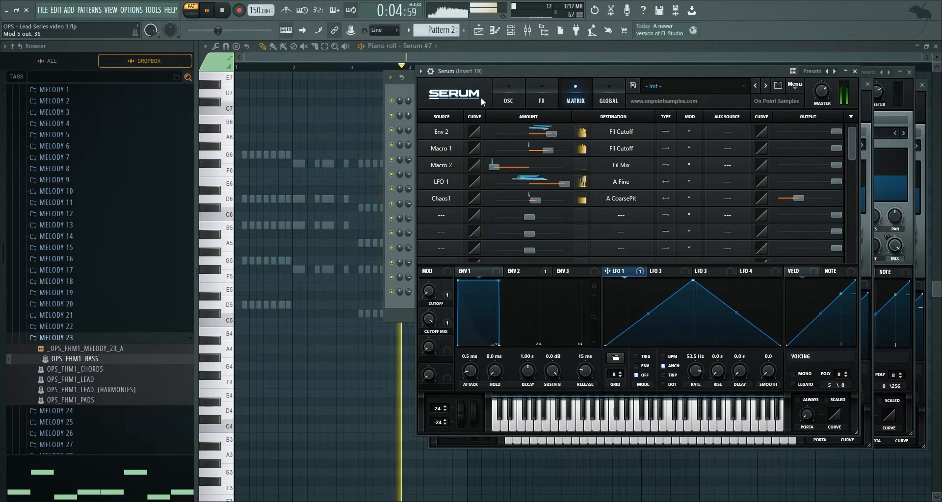
# Enable OSC B one octave up and assign Chaos1 as modulation source for its coarse pitch.
pyautogui.click(520, 95)
pyautogui.press('space')
pyautogui.click(633, 119)
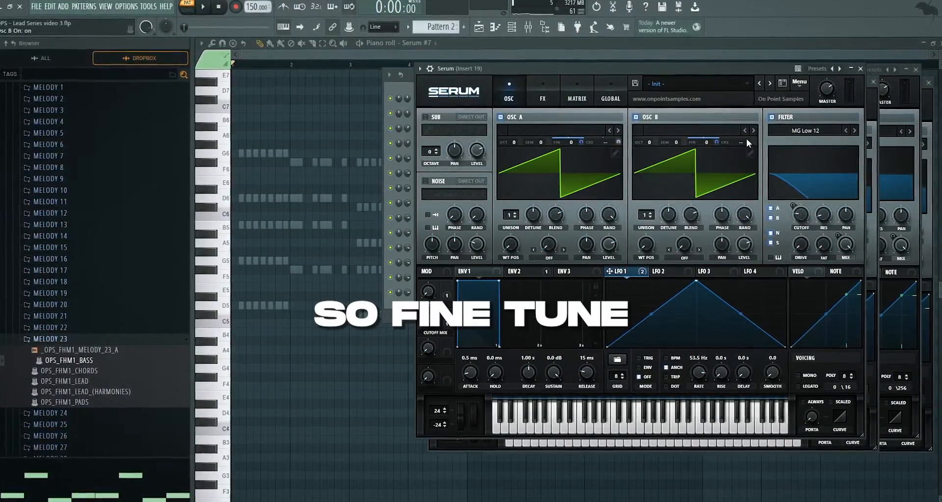
pyautogui.rightClick(741, 141)
pyautogui.moveTo(772, 205)
pyautogui.click(880, 364)
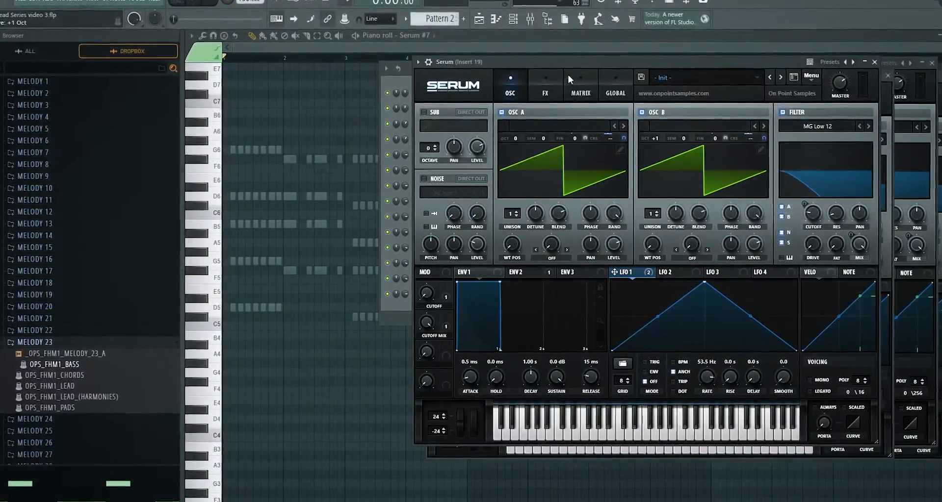
# Lower the output of the Chaos1 modulation on OSC B's coarse pitch to about 50 during playback.
pyautogui.click(569, 76)
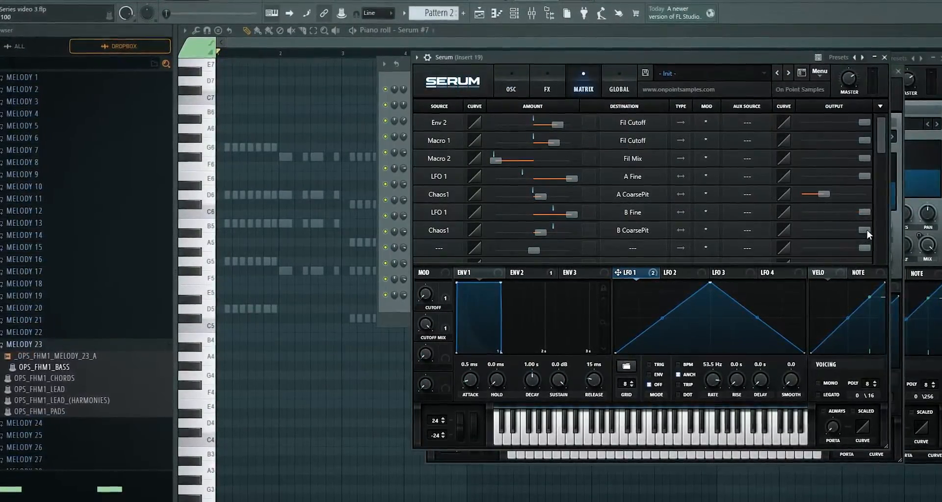
pyautogui.press('space')
pyautogui.moveTo(867, 230); pyautogui.dragTo(815, 230)
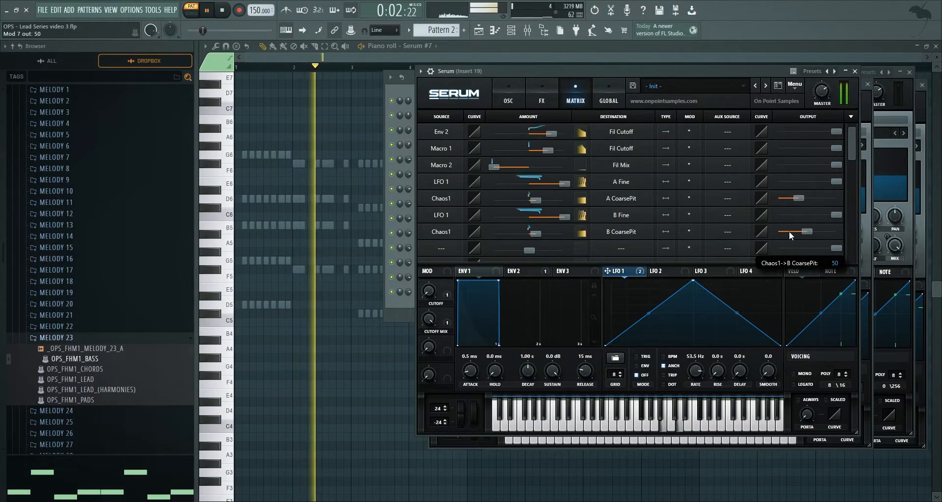
# Set OSC A and OSC B to 16 unison voices and adjust the detune of both, with OSC B at 0.47.
pyautogui.click(508, 96)
pyautogui.press('space')
pyautogui.moveTo(509, 217); pyautogui.dragTo(565, 153)
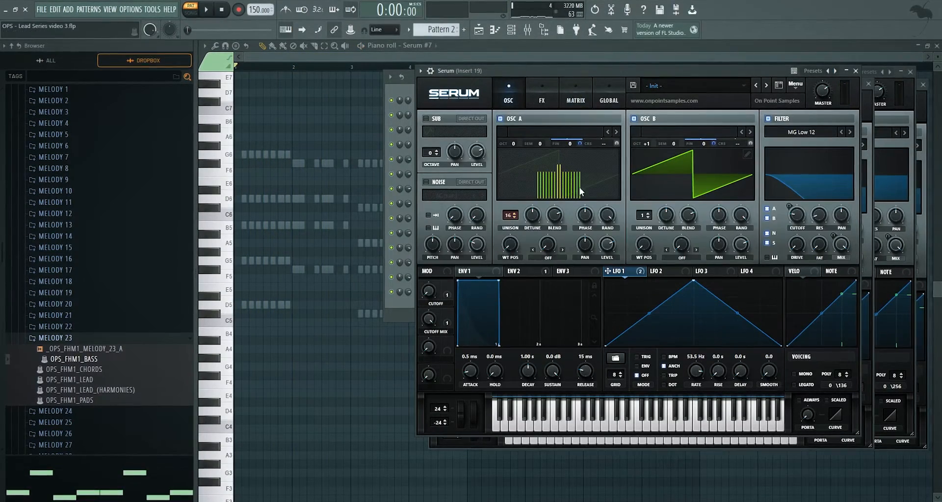
pyautogui.moveTo(642, 216); pyautogui.dragTo(668, 68)
pyautogui.press('space')
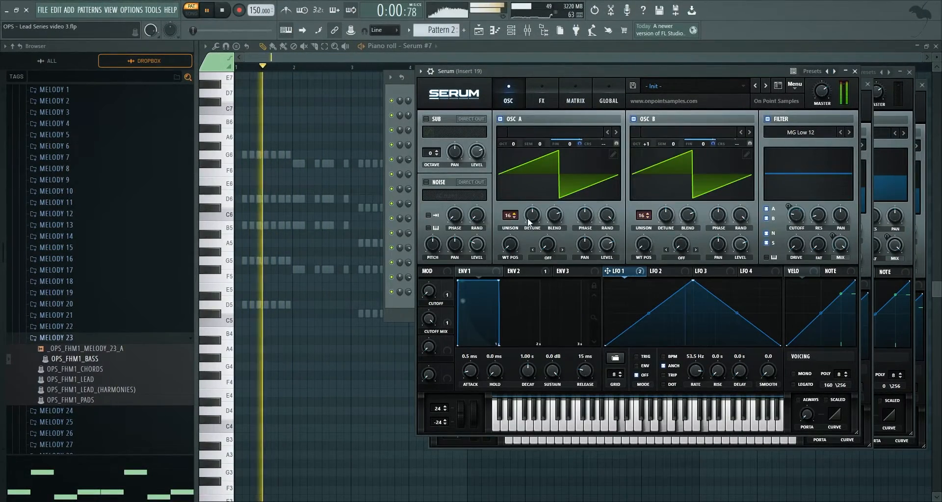
pyautogui.moveTo(529, 221); pyautogui.dragTo(542, 200)
pyautogui.moveTo(665, 217)
pyautogui.mouseDown()
pyautogui.moveTo(678, 194)
pyautogui.moveTo(678, 207)
pyautogui.mouseUp()
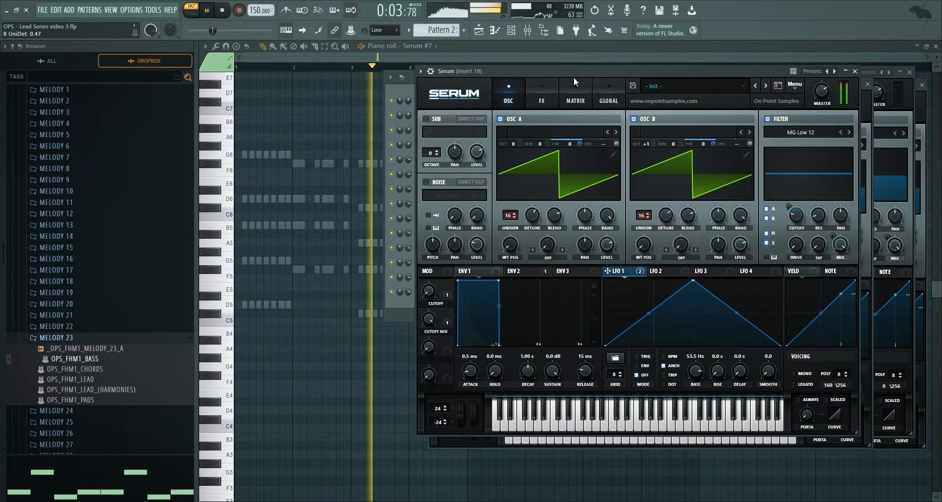
# Raise the Chaos 1 rate to 1000 Hz and the LFO 1 rate to 72 Hz.
pyautogui.click(575, 81)
pyautogui.click(608, 95)
pyautogui.press('space')
pyautogui.click(535, 96)
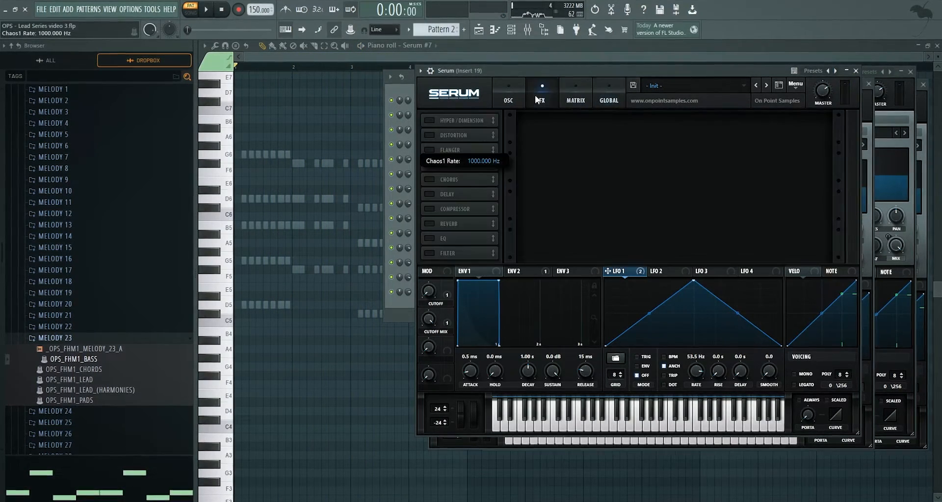
pyautogui.click(508, 97)
pyautogui.press('space')
pyautogui.moveTo(689, 372); pyautogui.dragTo(689, 365)
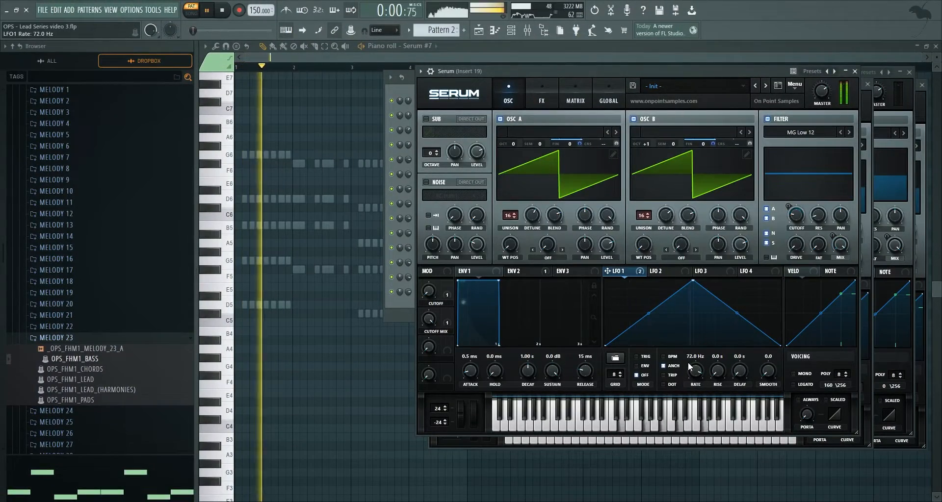
# Reduce the Chaos1 coarse pitch modulation outputs to 28 for OSC A and 23 for OSC B.
pyautogui.click(540, 96)
pyautogui.click(575, 96)
pyautogui.click(608, 97)
pyautogui.click(564, 91)
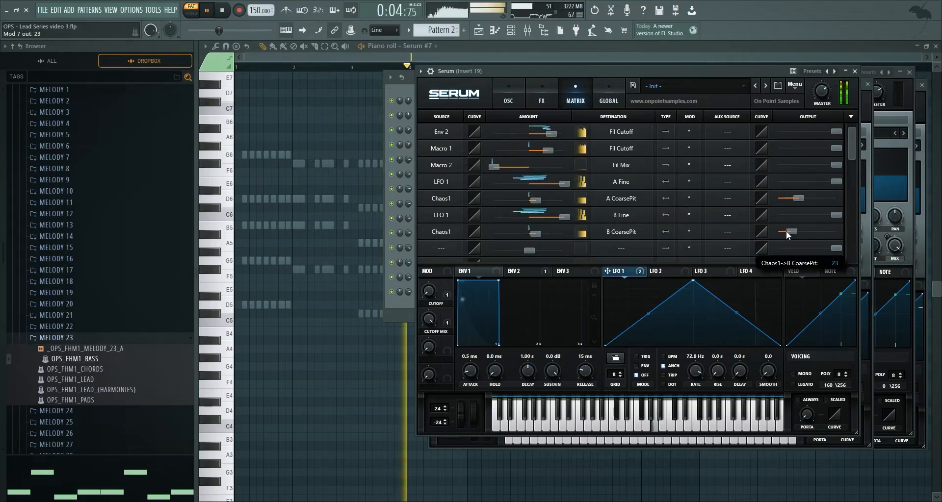
pyautogui.press('space')
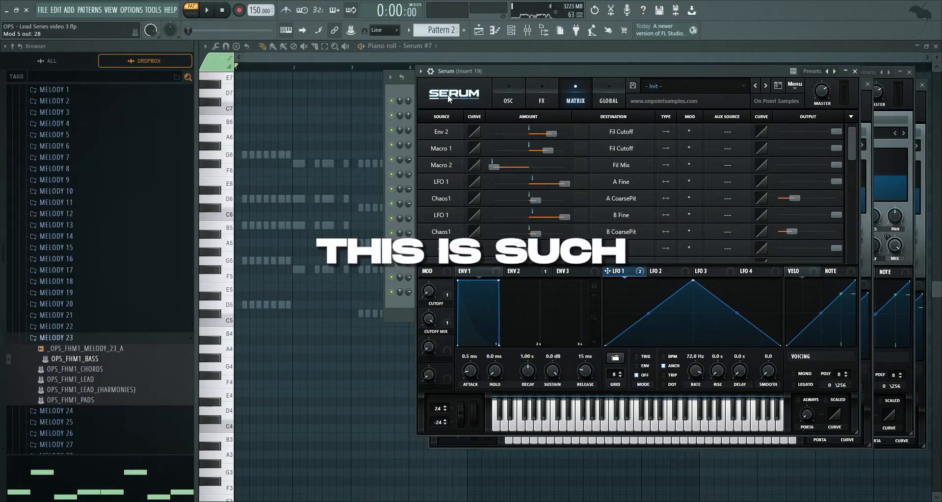
# Paste the chord notes into Serum #2 in the channel rack, audition the layers together, and undo the paste.
pyautogui.click(507, 96)
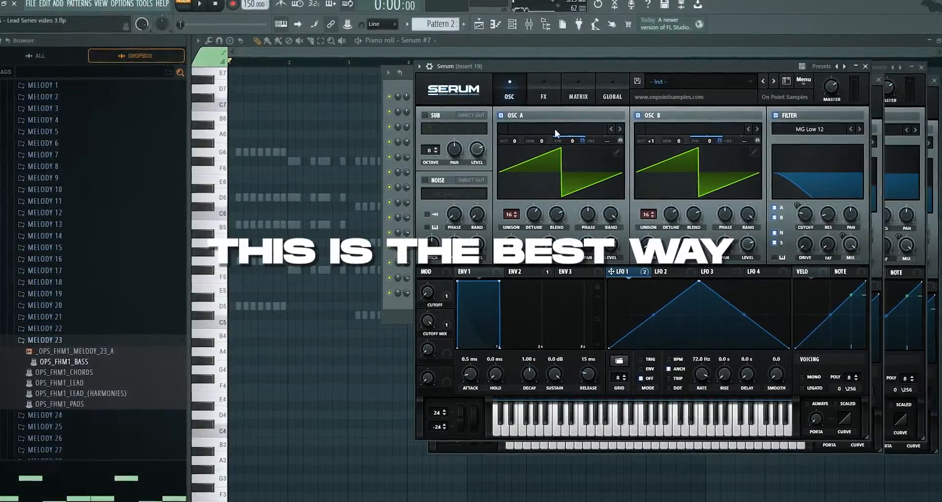
pyautogui.press('F6')
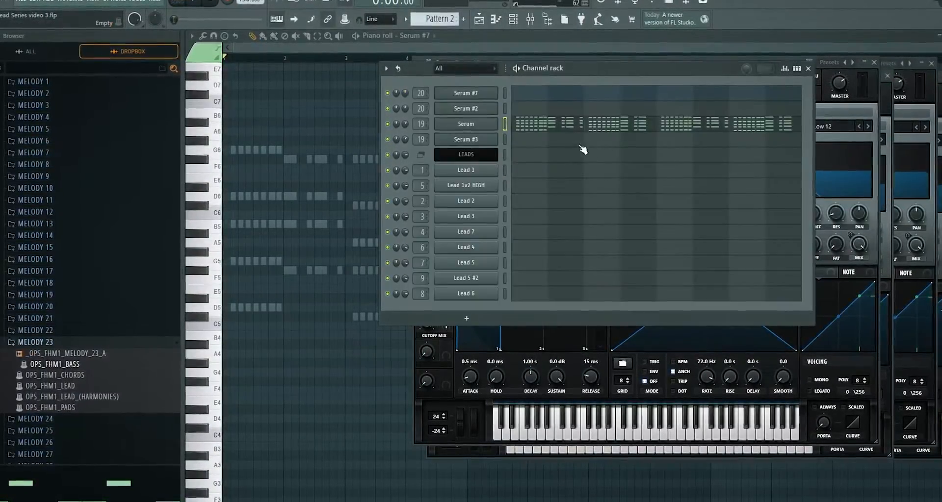
pyautogui.press('space')
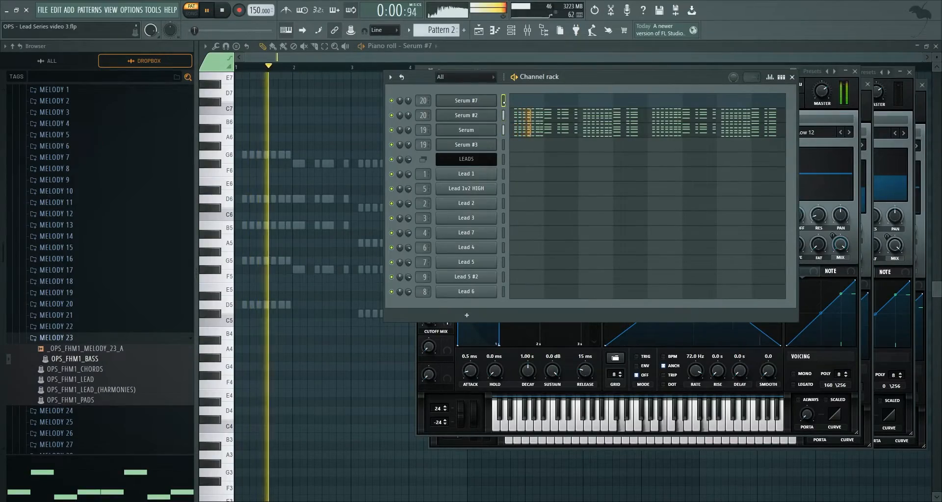
pyautogui.press('space')
pyautogui.hotkey('ctrl', 'z')
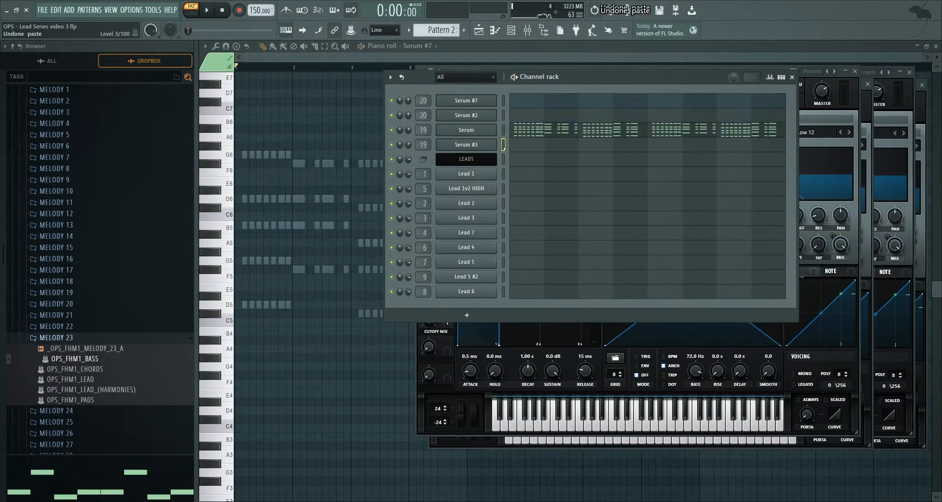
# Clone the Serum #3 channel and move the chord notes from Serum to the clone.
pyautogui.rightClick(480, 148)
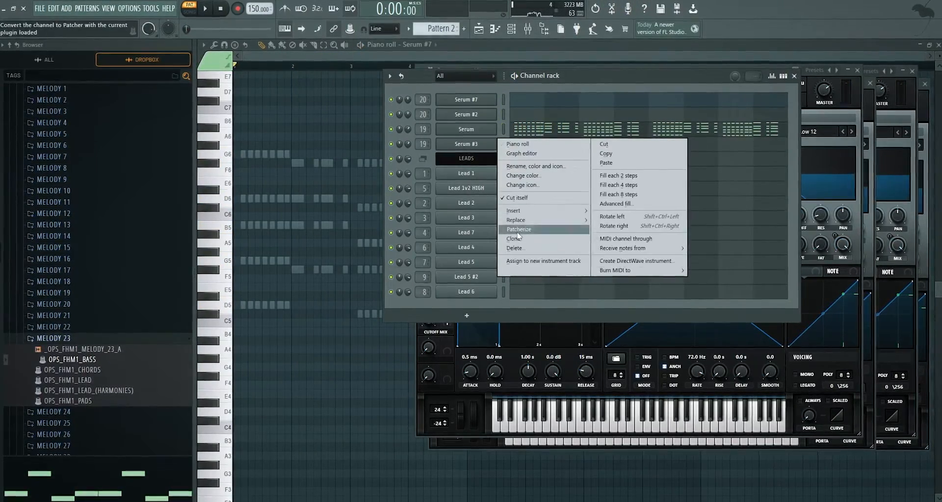
pyautogui.click(528, 231)
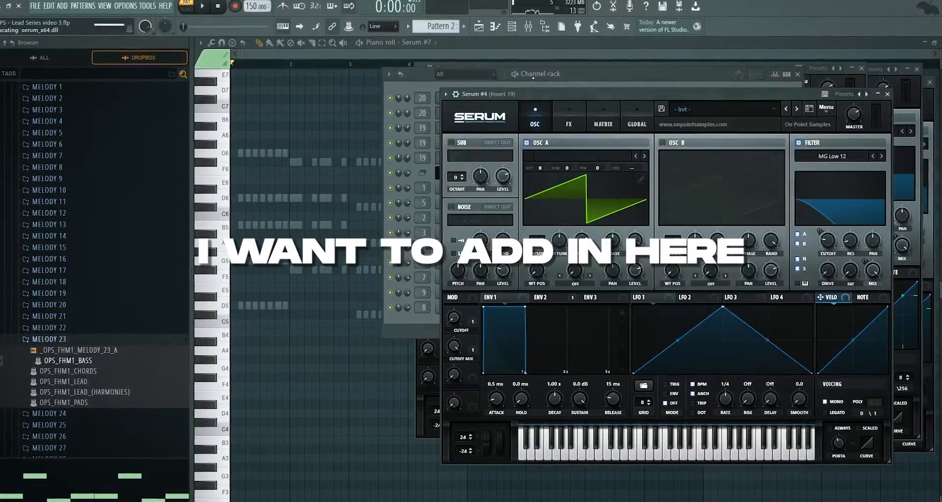
pyautogui.click(533, 77)
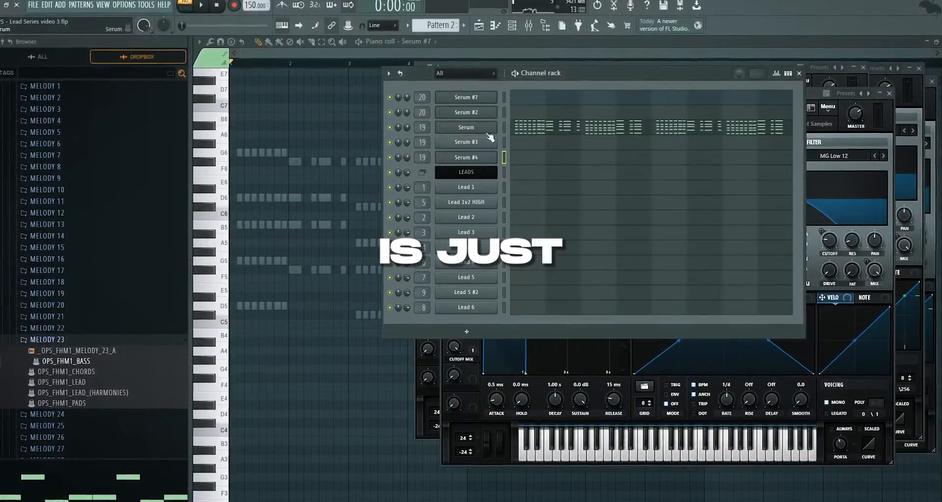
pyautogui.hotkey('ctrl', 'x')
pyautogui.click(504, 156)
pyautogui.hotkey('ctrl', 'v')
# Review the existing chord layers by opening the synth windows of Serum #7 and Serum #2.
pyautogui.click(465, 97)
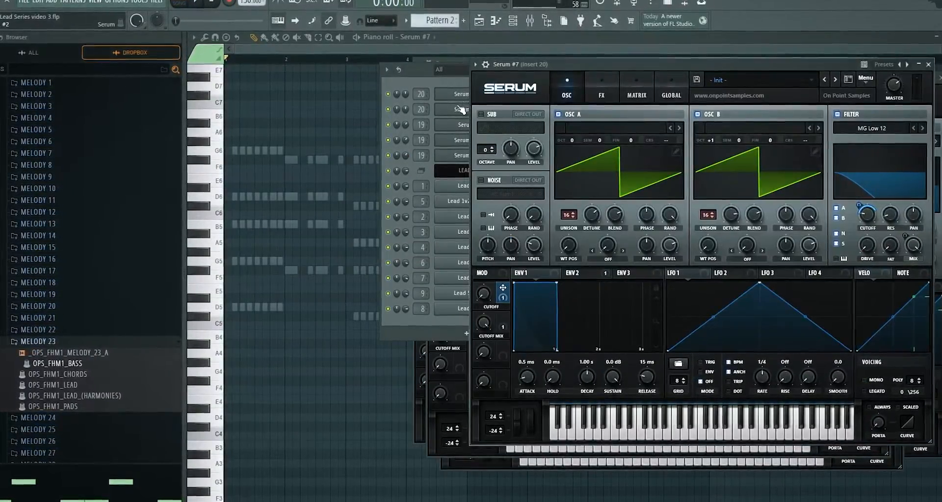
pyautogui.click(461, 109)
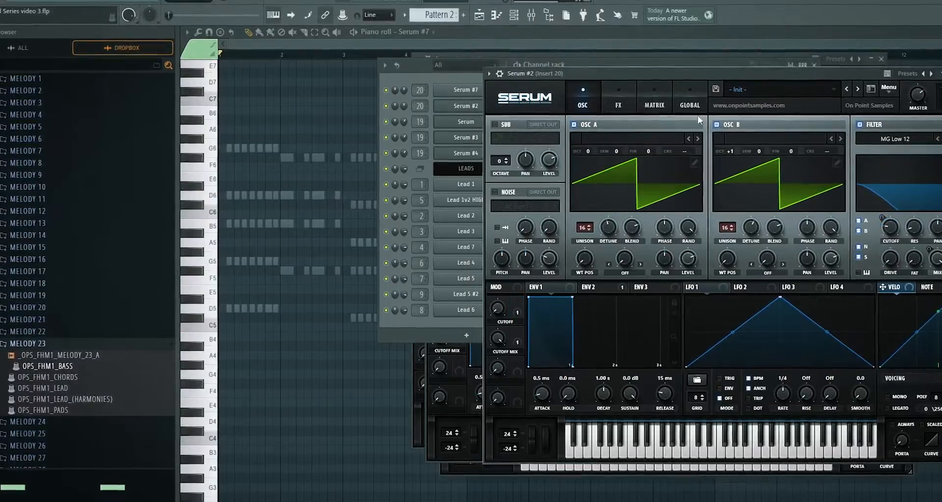
pyautogui.click(440, 124)
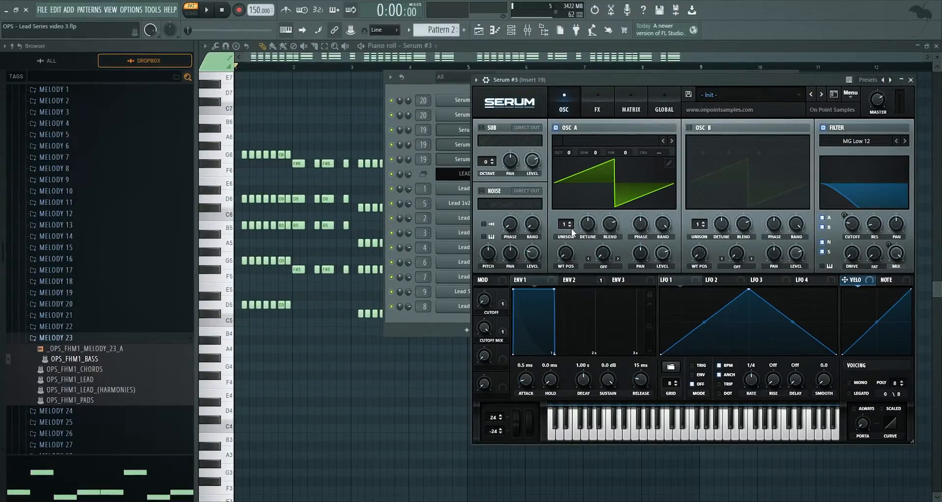
# Enable Tube distortion in Serum #3 and clear the modulation assignments of its main filter.
pyautogui.click(599, 101)
pyautogui.click(485, 142)
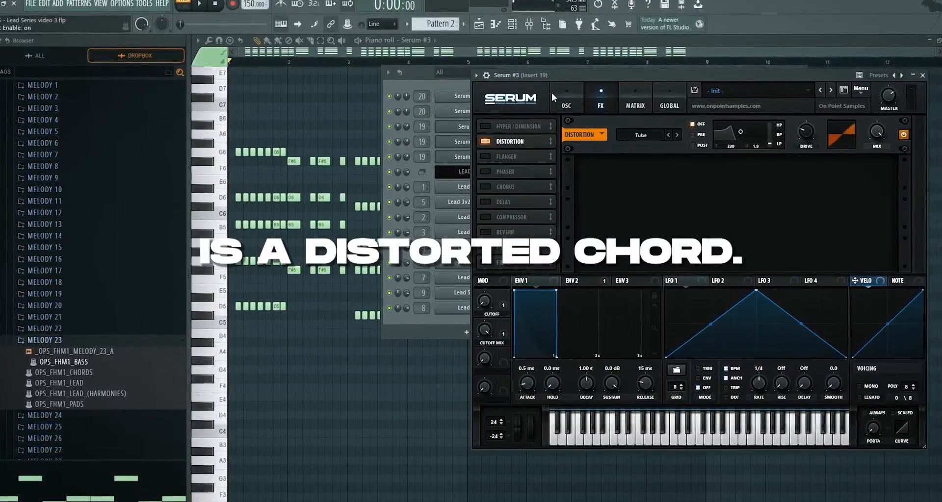
pyautogui.click(571, 94)
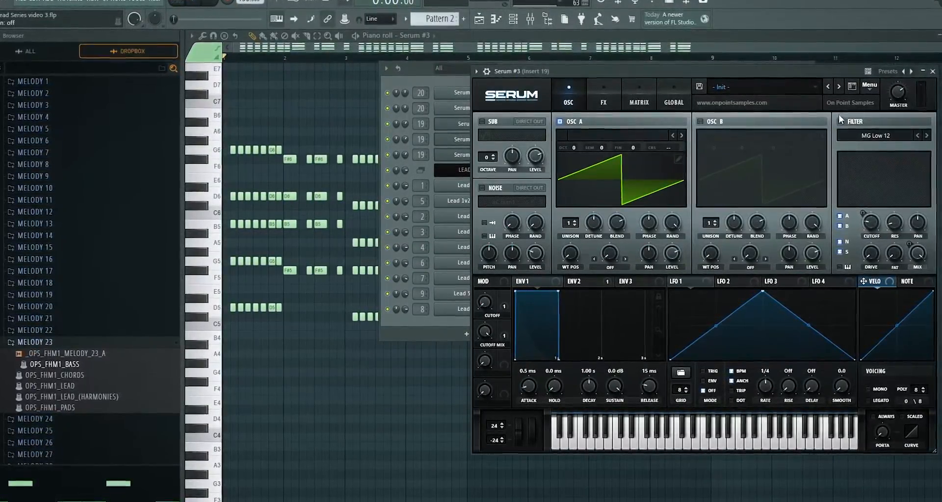
pyautogui.rightClick(867, 223)
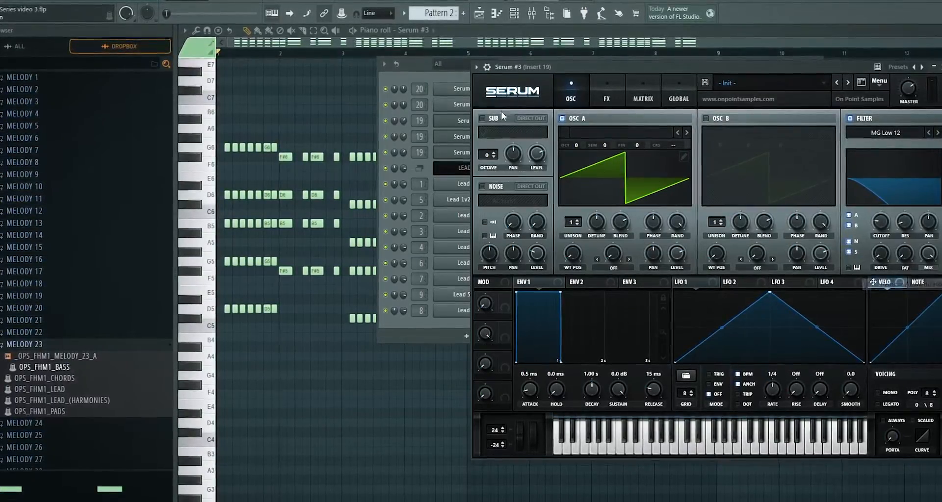
# Add a filter effect after the distortion in Serum #3 and set its type to MG Low 12.
pyautogui.click(607, 96)
pyautogui.click(486, 263)
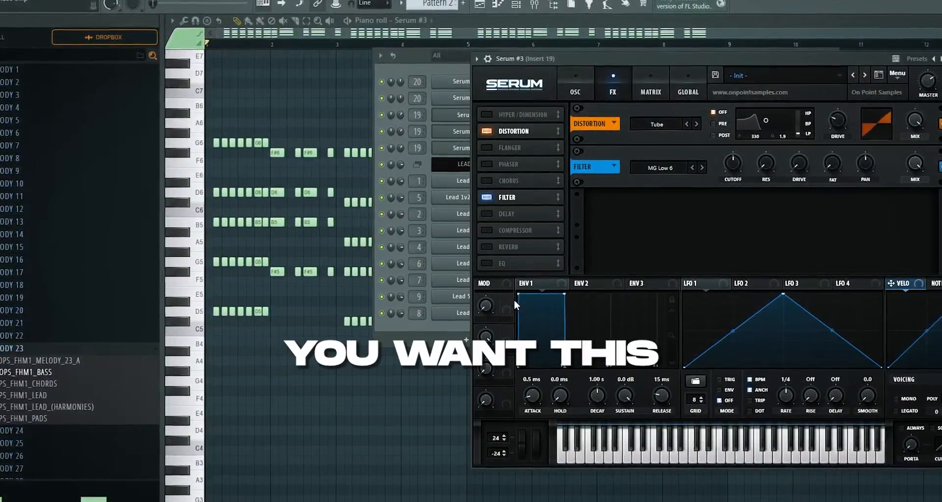
pyautogui.click(662, 167)
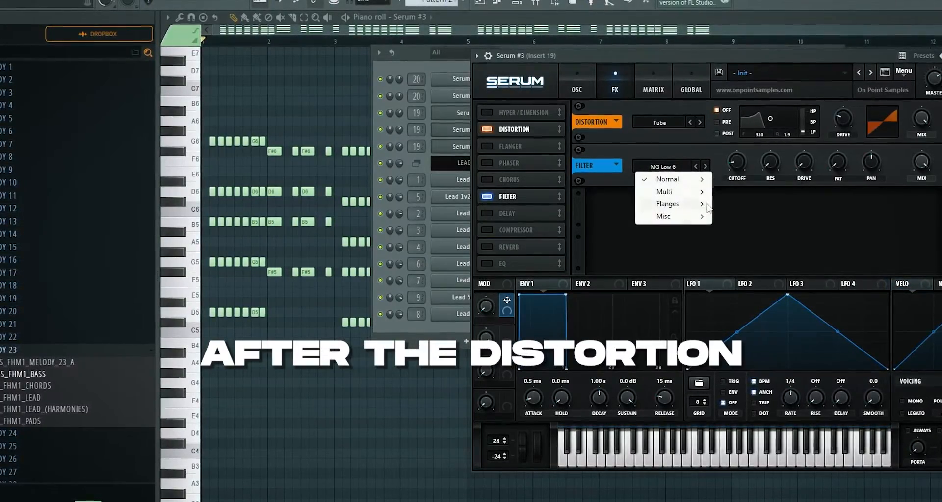
pyautogui.moveTo(682, 187)
pyautogui.click(721, 201)
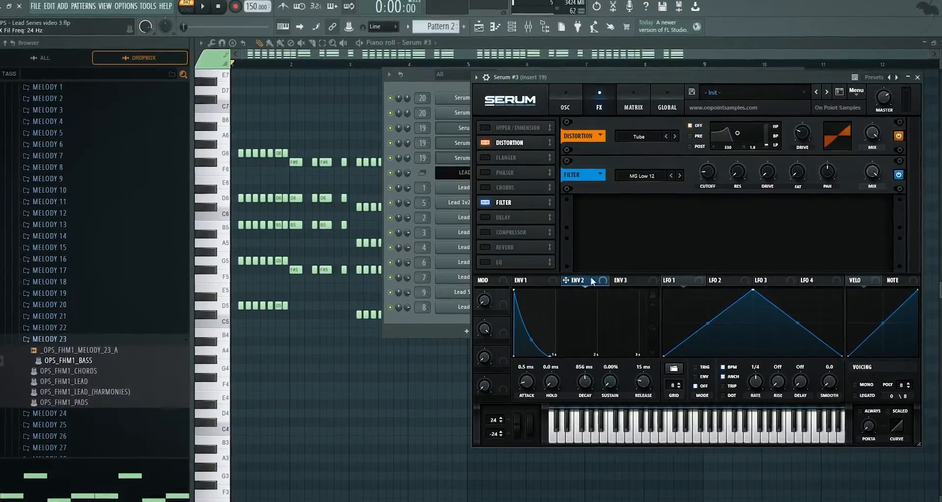
# Assign ENV 2 to the effect filter's cutoff and raise the Tube distortion drive to 100%.
pyautogui.moveTo(589, 280); pyautogui.dragTo(706, 173)
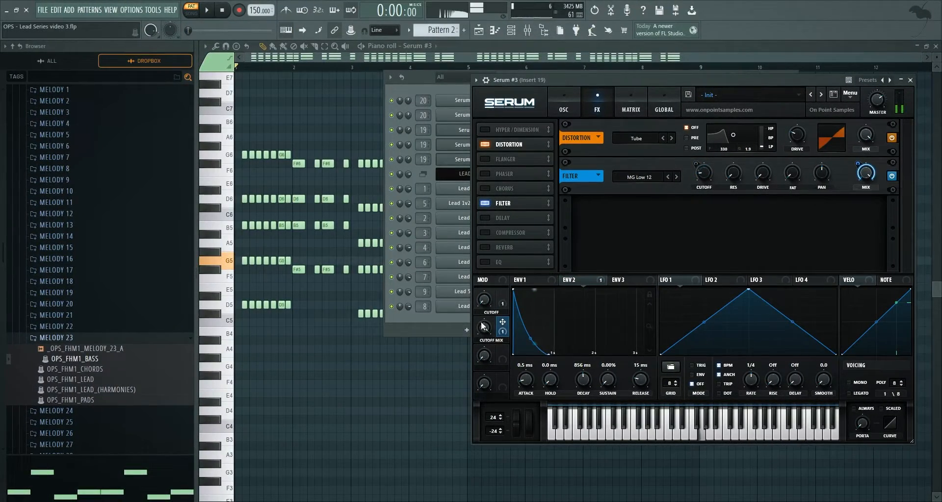
pyautogui.moveTo(481, 472); pyautogui.dragTo(511, 292)
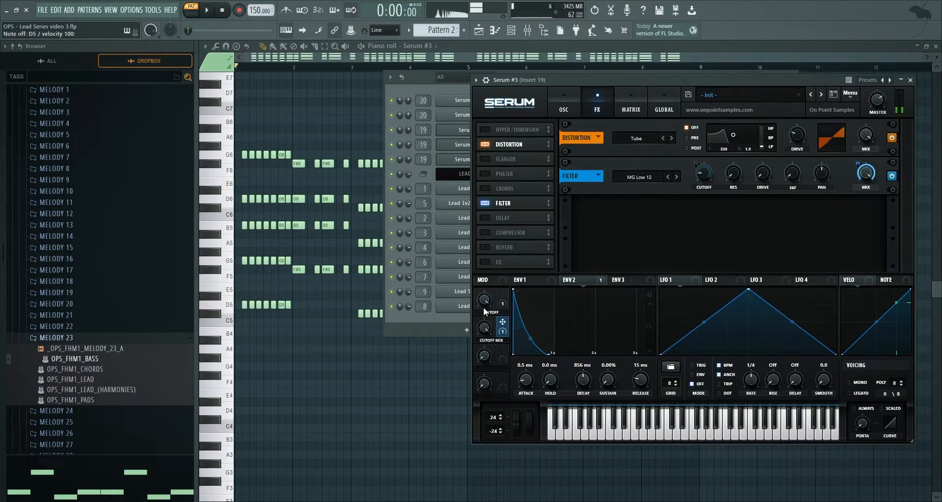
pyautogui.moveTo(799, 105); pyautogui.dragTo(812, 56)
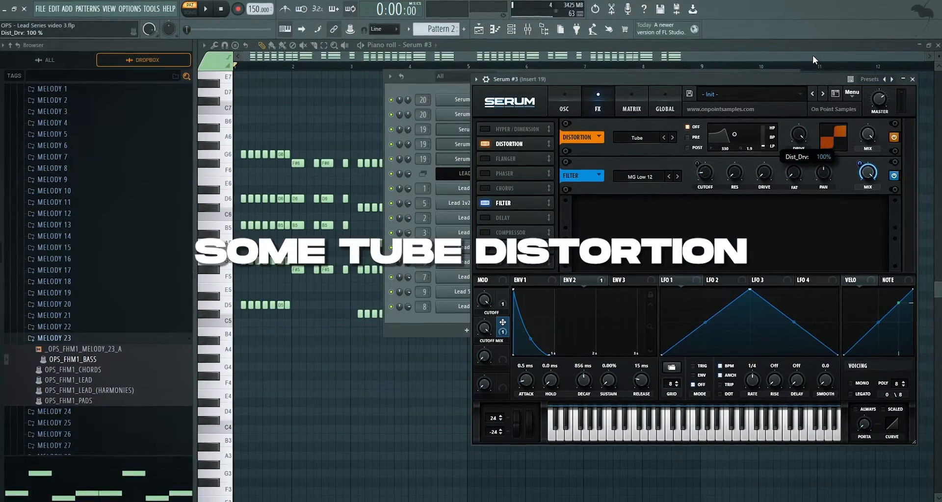
# Play the pattern to audition the distorted Serum #3 chord and bring the channel rack to the front.
pyautogui.click(566, 104)
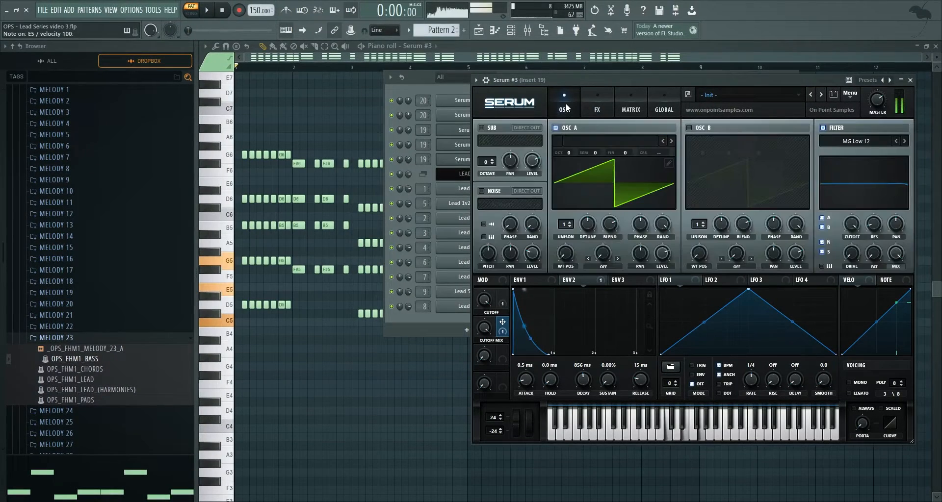
pyautogui.press('space')
pyautogui.click(451, 90)
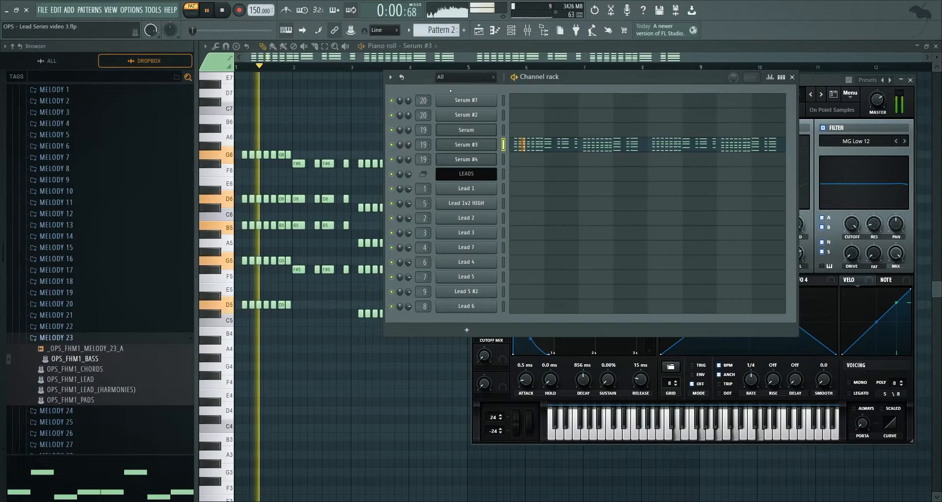
# Set the octave of OSC A in Serum #3 to 0 while the pattern plays, and stop playback.
pyautogui.click(481, 145)
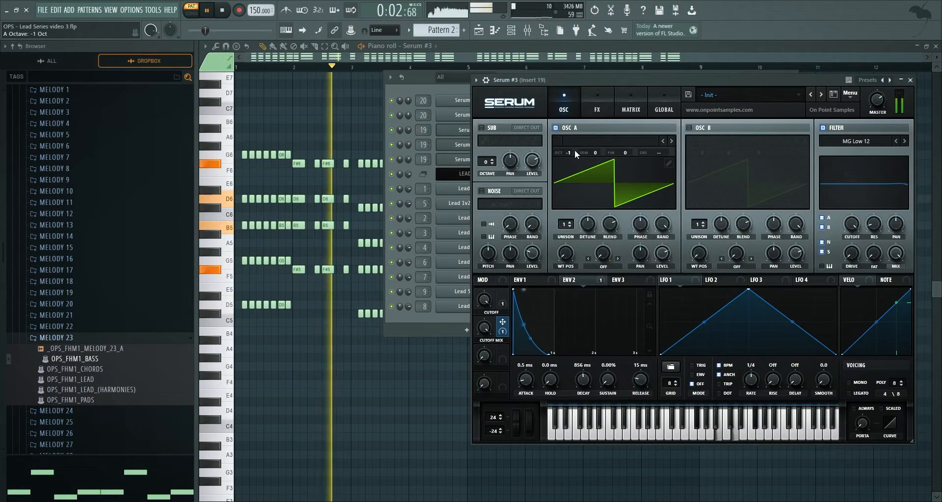
pyautogui.moveTo(571, 155); pyautogui.dragTo(573, 147)
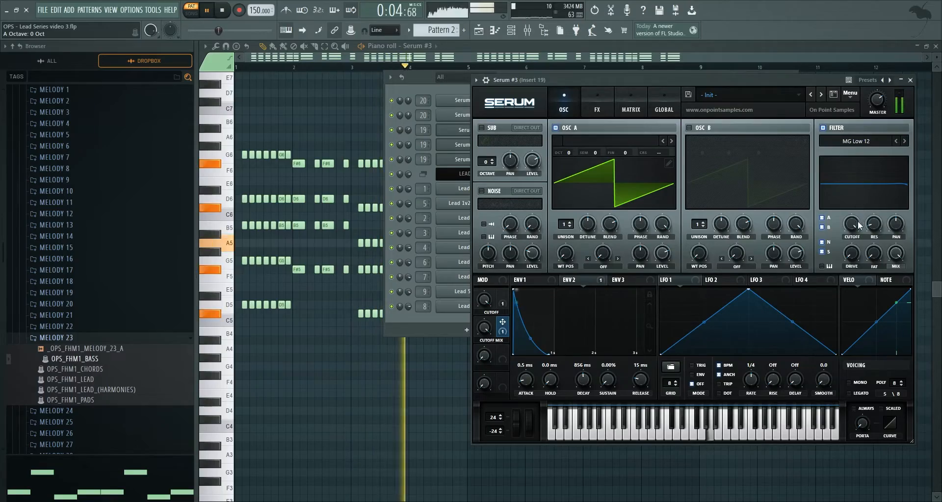
pyautogui.press('space')
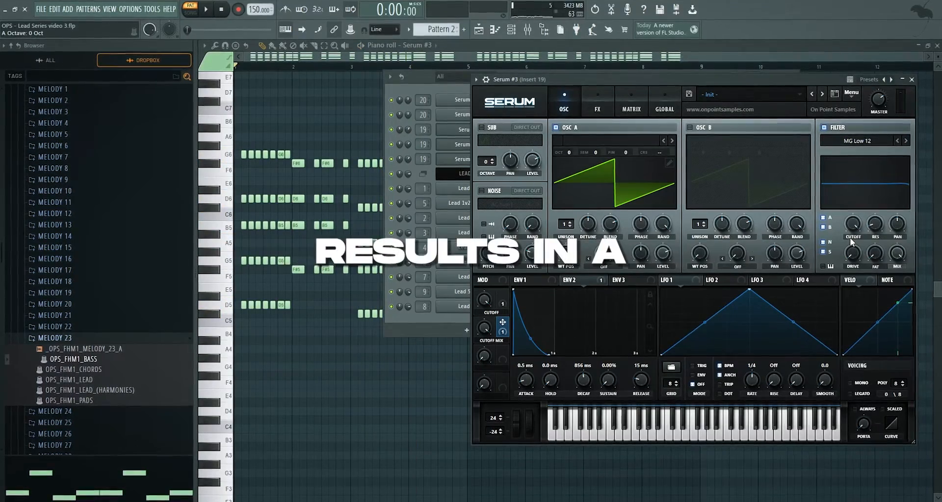
# Lower the main filter cutoff in Serum #3 to about 506 Hz while auditioning the pattern.
pyautogui.moveTo(850, 238); pyautogui.dragTo(851, 253)
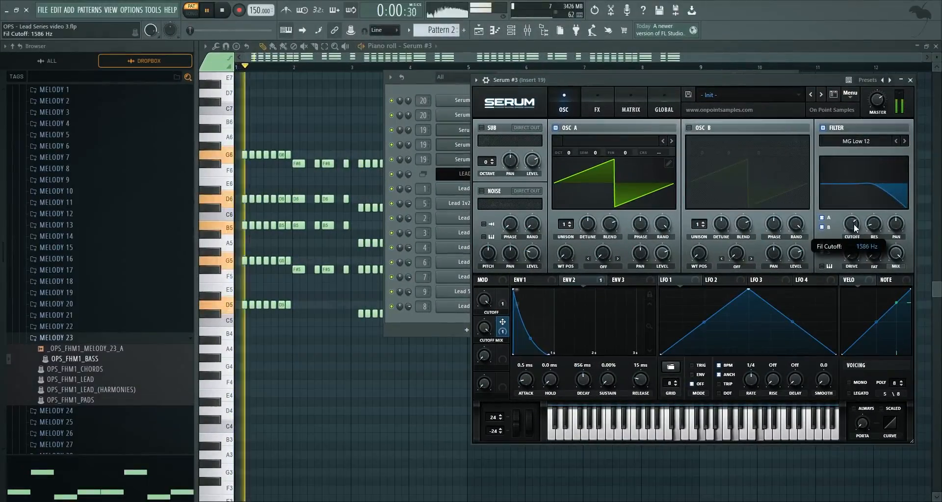
pyautogui.moveTo(877, 222); pyautogui.dragTo(853, 236)
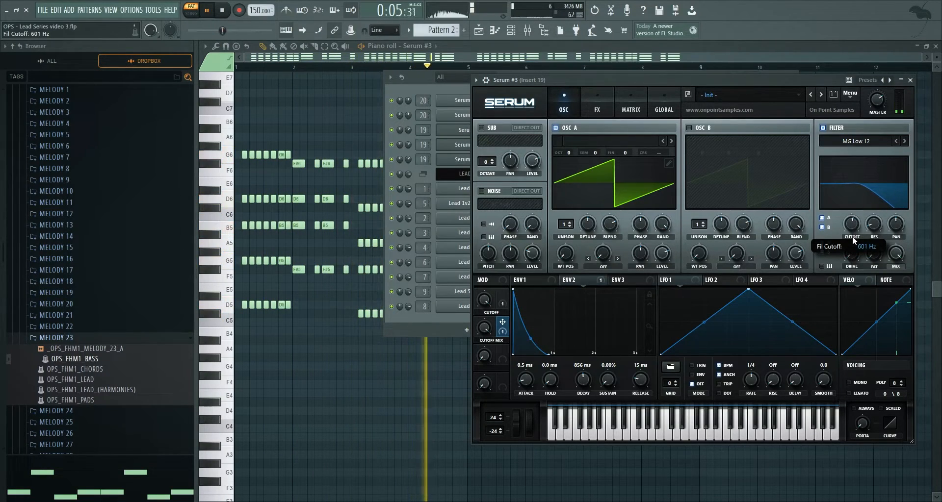
pyautogui.press('space')
pyautogui.click(605, 96)
pyautogui.click(564, 101)
pyautogui.moveTo(852, 223); pyautogui.dragTo(853, 226)
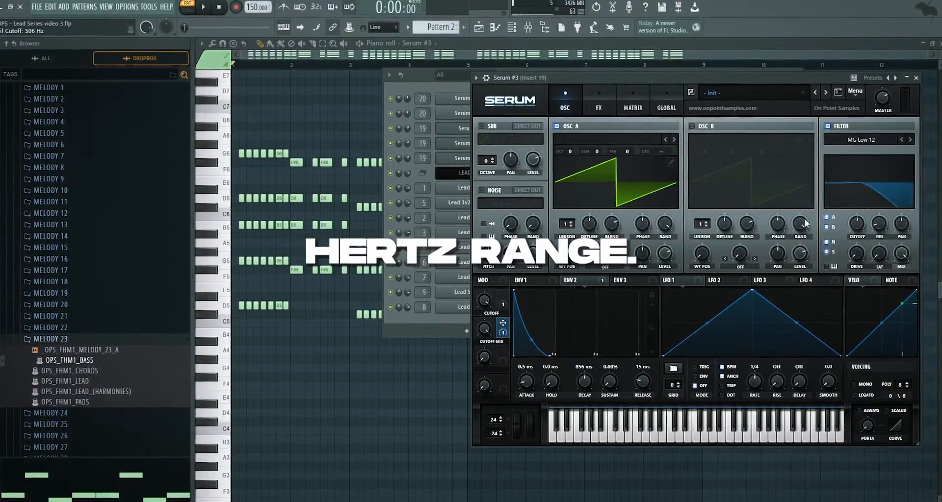
# Try the Diode 2 distortion type in Serum #3 and vary its drive while the pattern plays.
pyautogui.click(599, 101)
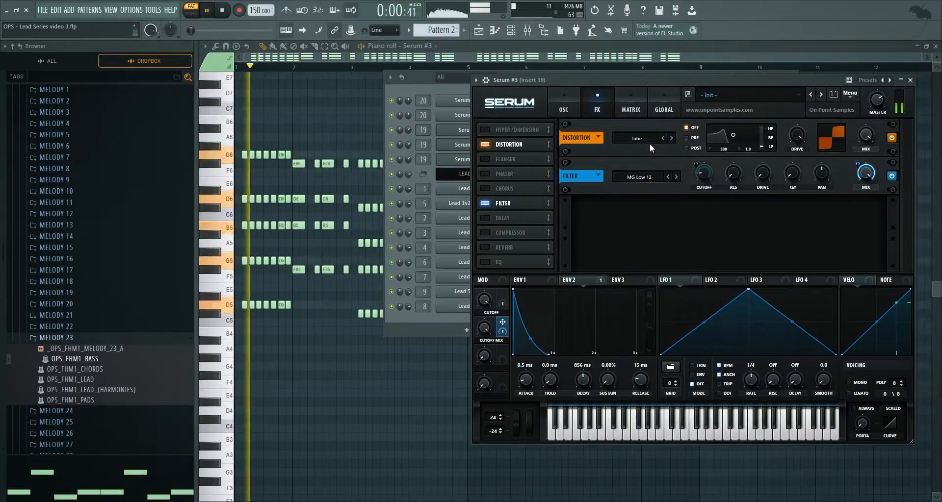
pyautogui.click(662, 136)
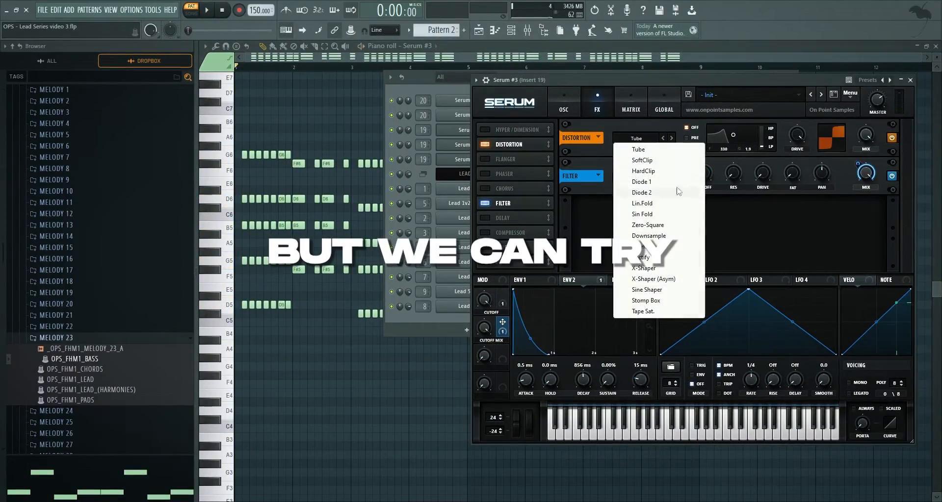
pyautogui.click(661, 174)
pyautogui.click(672, 138)
pyautogui.moveTo(800, 141); pyautogui.dragTo(788, 190)
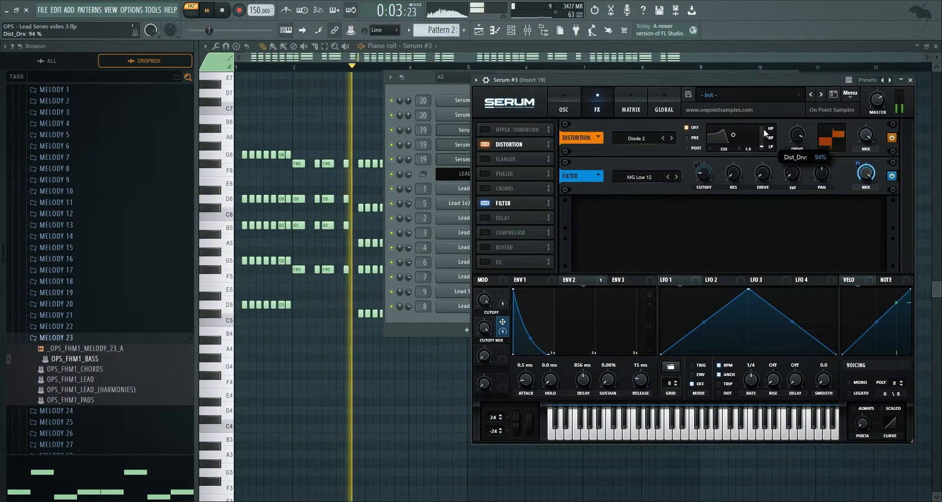
# Audition further distortion types, including Asym, X-Shaper and Stomp Box, with the drive at 100%.
pyautogui.click(671, 138)
pyautogui.click(672, 139)
pyautogui.click(672, 138)
pyautogui.click(671, 139)
pyautogui.click(671, 140)
pyautogui.moveTo(776, 145); pyautogui.dragTo(758, 115)
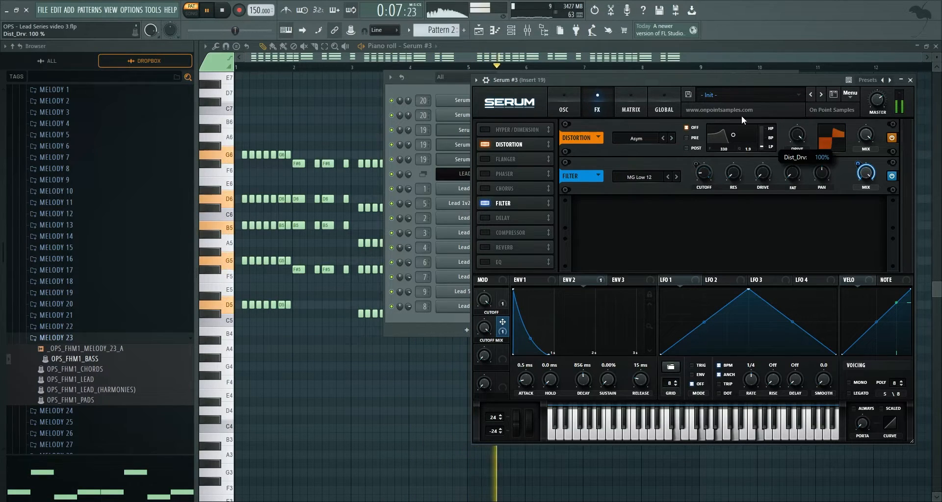
pyautogui.click(673, 139)
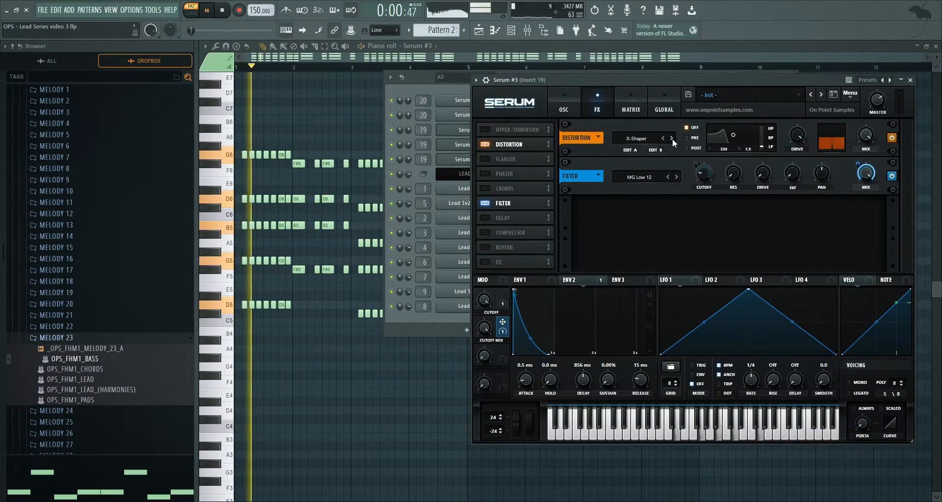
pyautogui.click(672, 138)
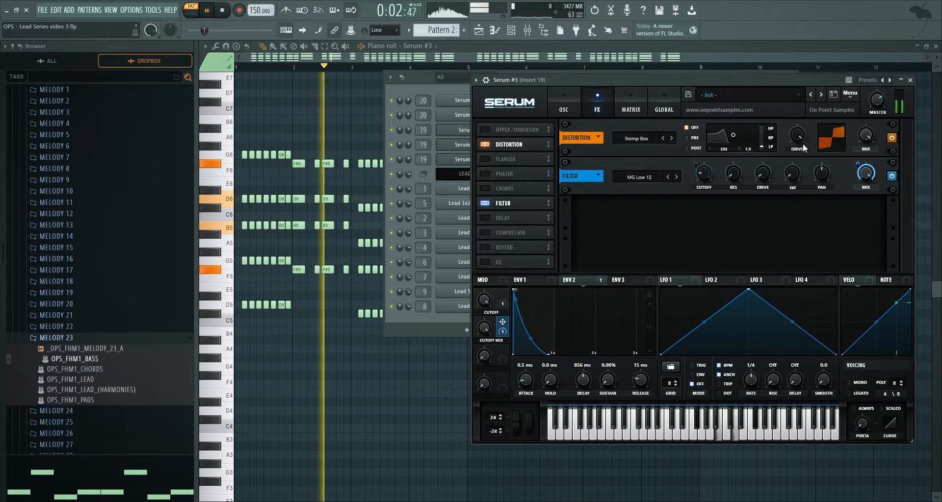
# Compare the Tube and Stomp Box distortion types and set the type to Tape Sat.
pyautogui.click(643, 138)
pyautogui.click(635, 149)
pyautogui.click(637, 138)
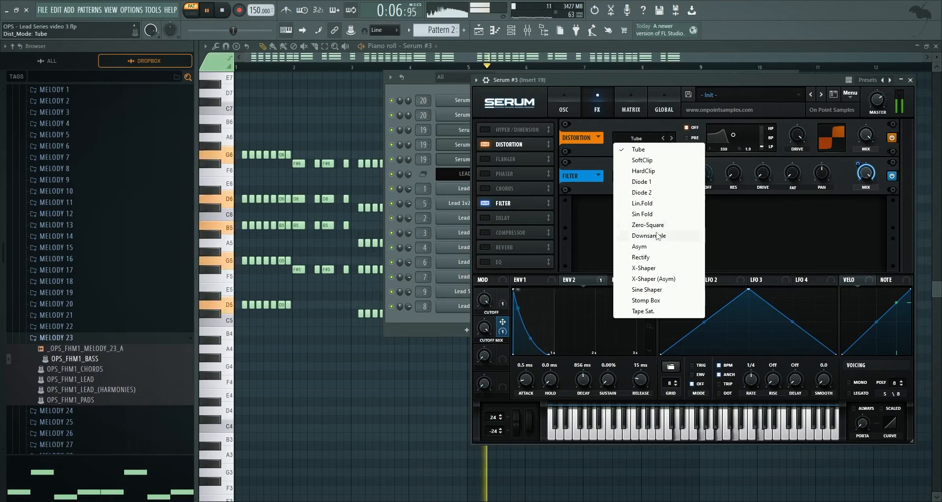
pyautogui.click(646, 300)
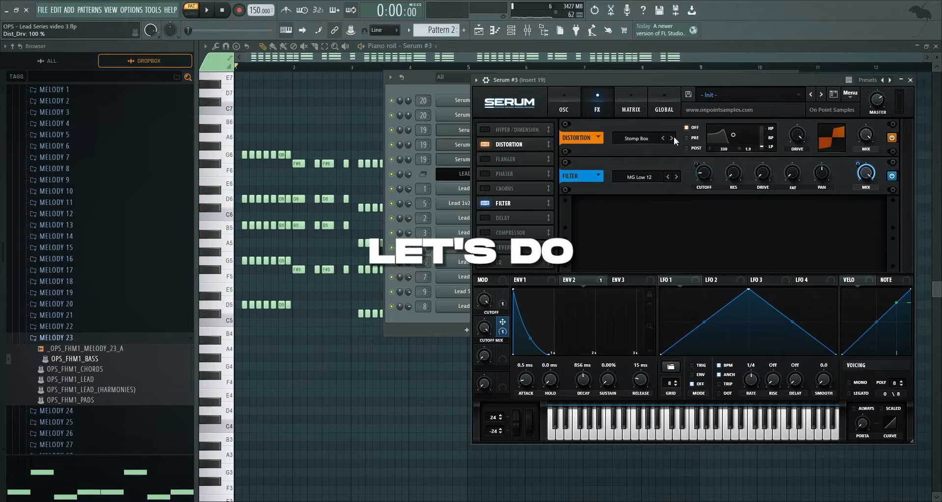
pyautogui.click(670, 138)
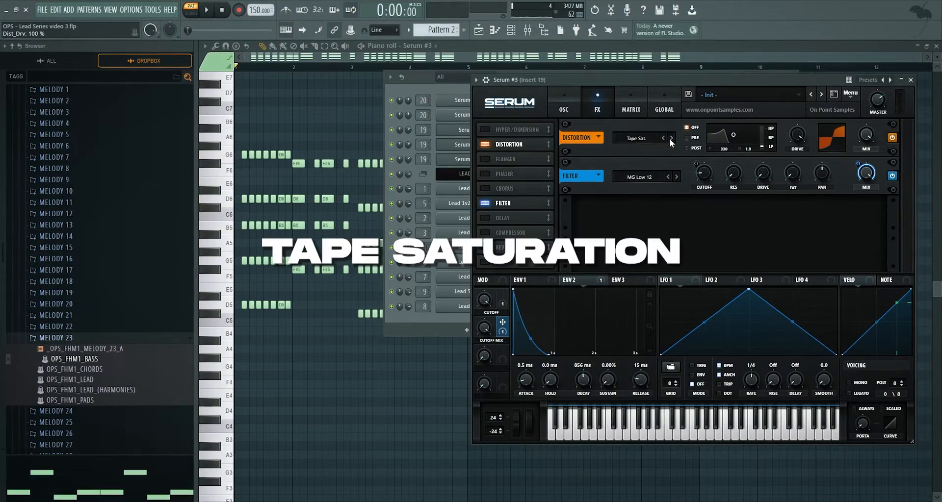
# Raise the drive of Serum #3's main filter to about 37% while the pattern plays.
pyautogui.click(564, 104)
pyautogui.press('space')
pyautogui.moveTo(844, 226); pyautogui.dragTo(863, 148)
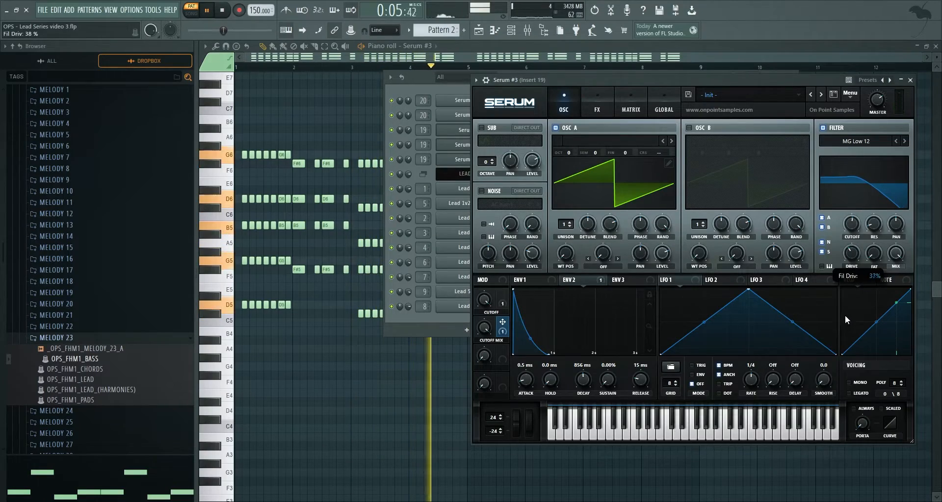
pyautogui.press('space')
# Enable the EQ effect in Serum #3 and boost its high band as a shelf by about 13.9 dB.
pyautogui.click(589, 107)
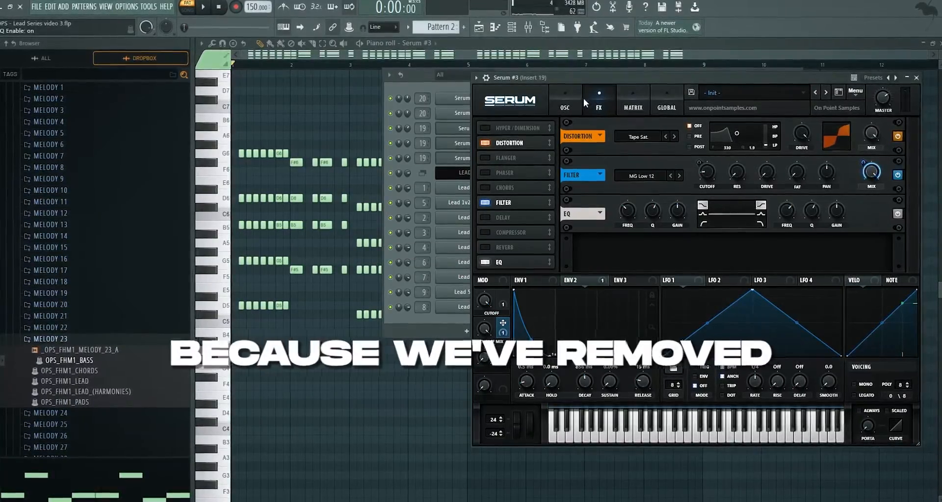
pyautogui.click(572, 102)
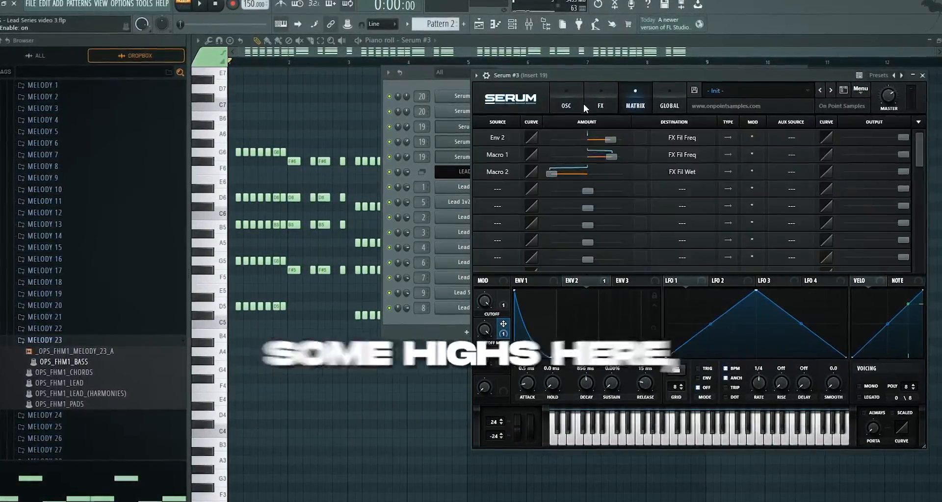
pyautogui.click(596, 101)
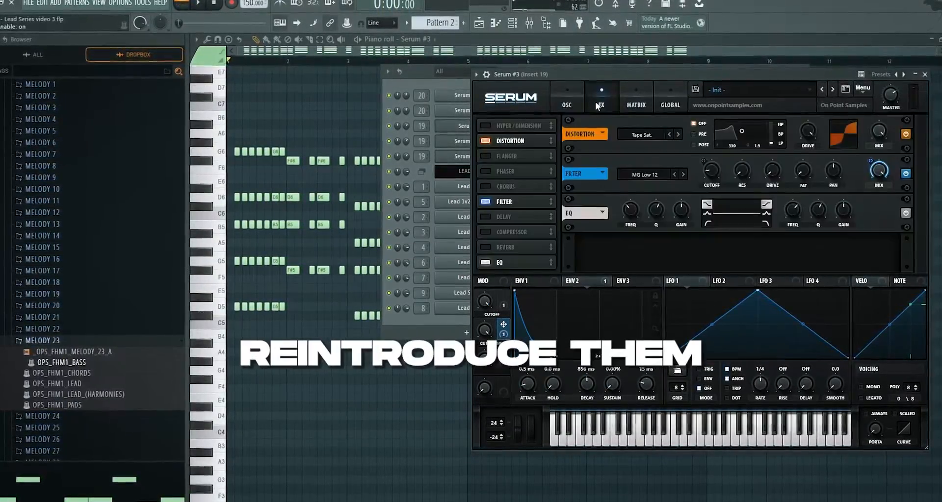
pyautogui.click(770, 215)
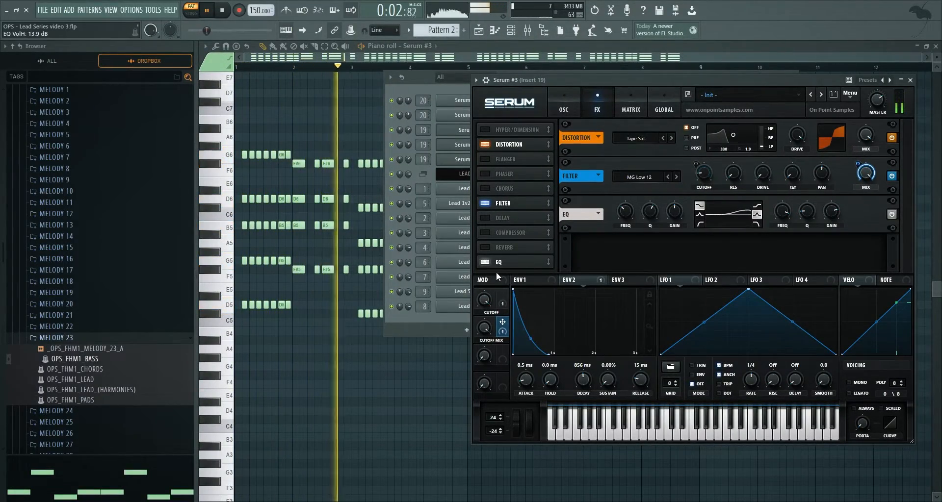
# Set the main filter cutoff to about 715 Hz and reduce the EQ's high-band gain to about 6.1 dB.
pyautogui.click(564, 102)
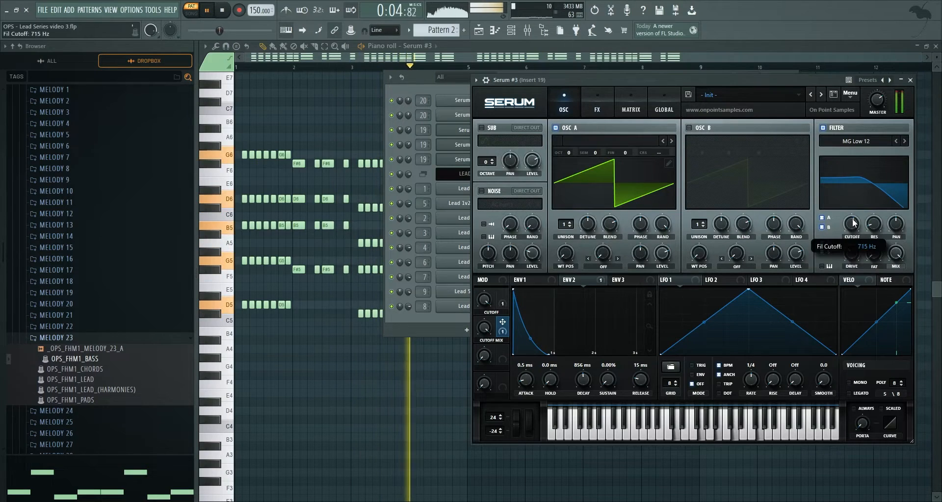
pyautogui.click(588, 100)
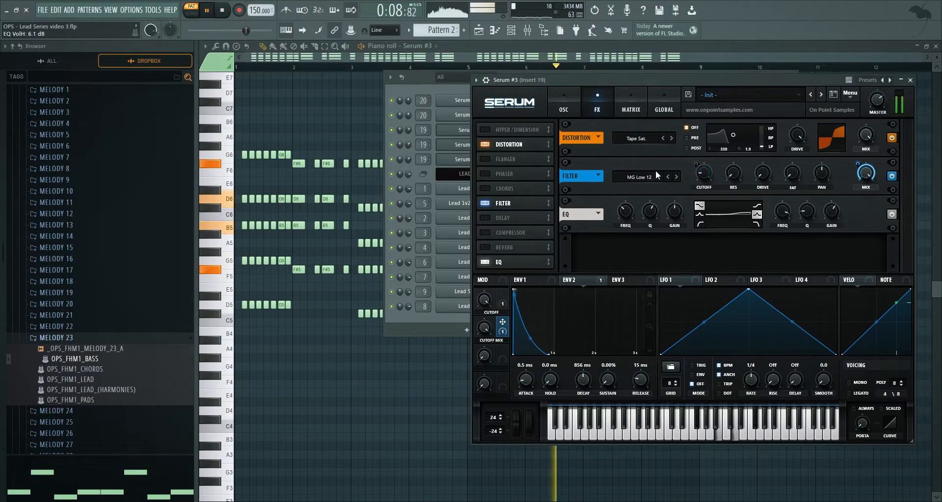
pyautogui.click(559, 104)
pyautogui.press('space')
# Audition Serum #3 together with the chord notes temporarily pasted into the Serum, Serum #2 and Serum #7 channels.
pyautogui.click(451, 103)
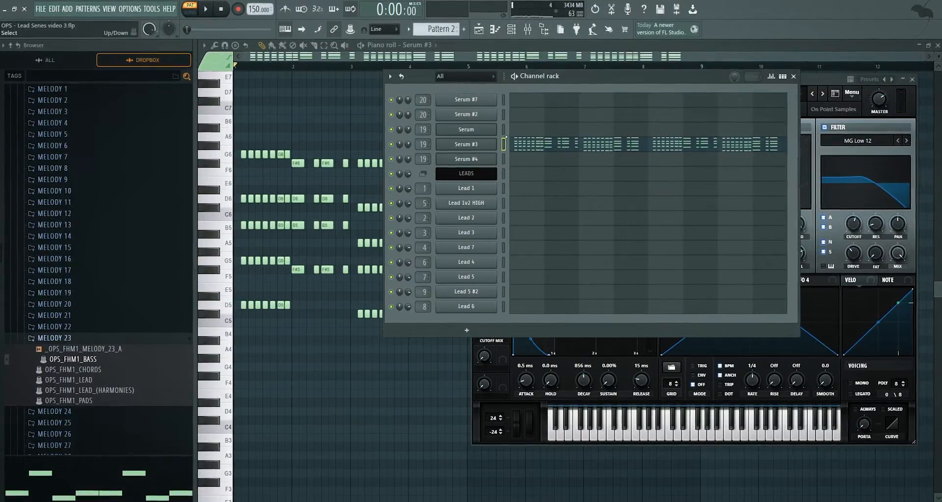
pyautogui.press('space')
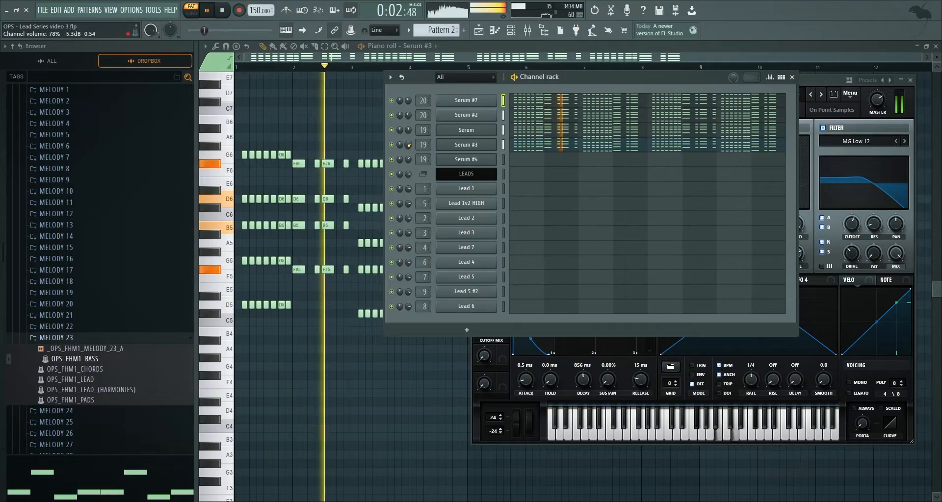
pyautogui.press('space')
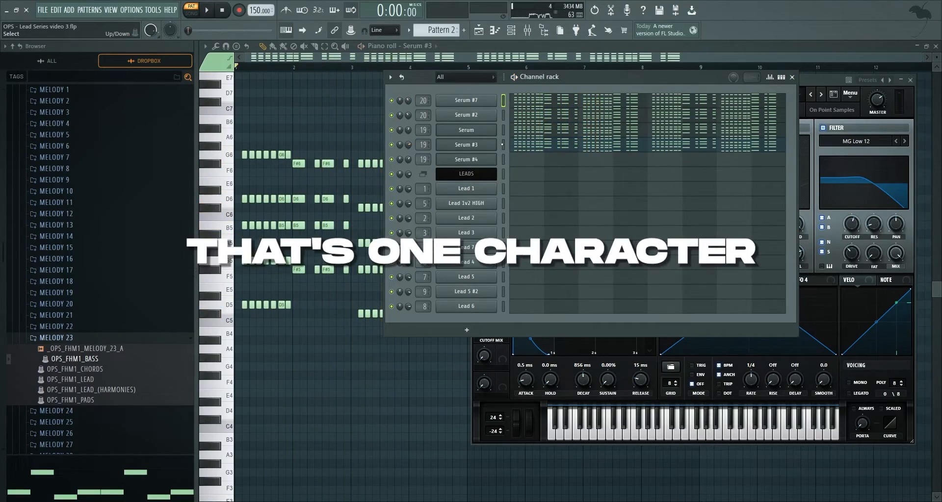
pyautogui.click(466, 145)
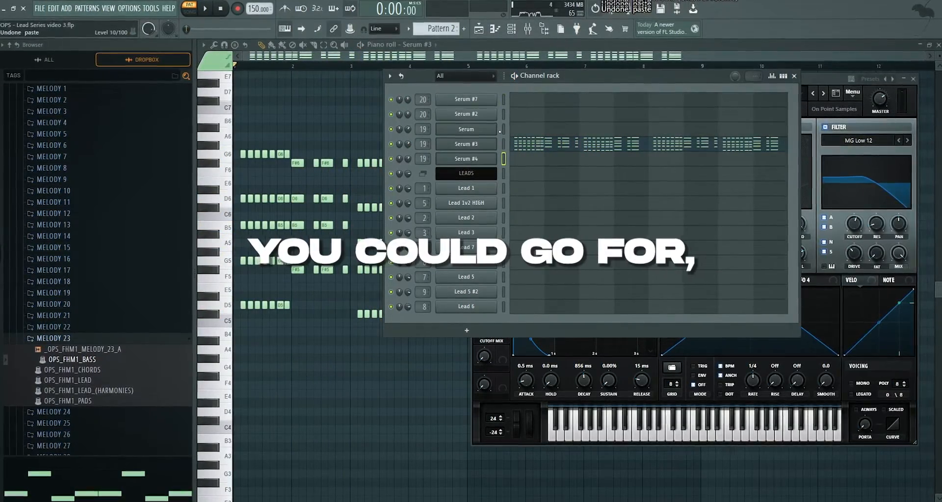
# Close the Serum #3 synth, add another Serum channel to the channel rack and open Serum #4.
pyautogui.click(467, 146)
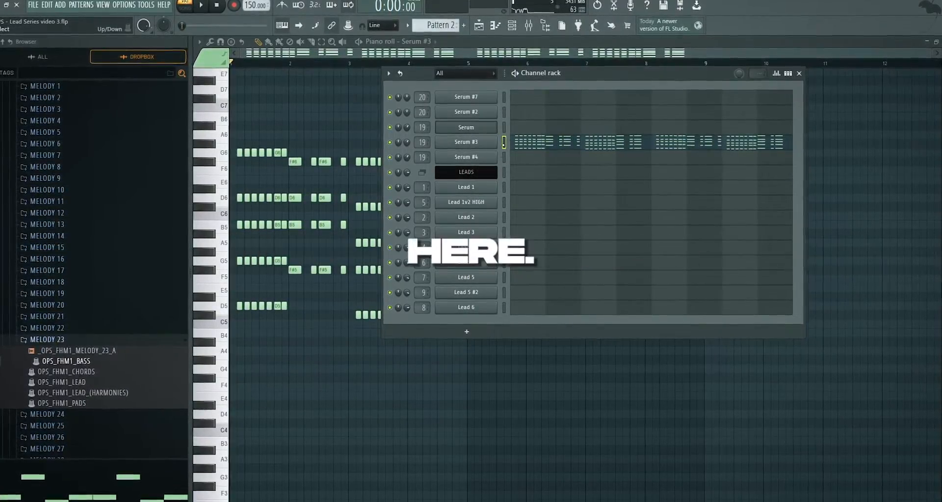
pyautogui.rightClick(494, 153)
pyautogui.click(520, 254)
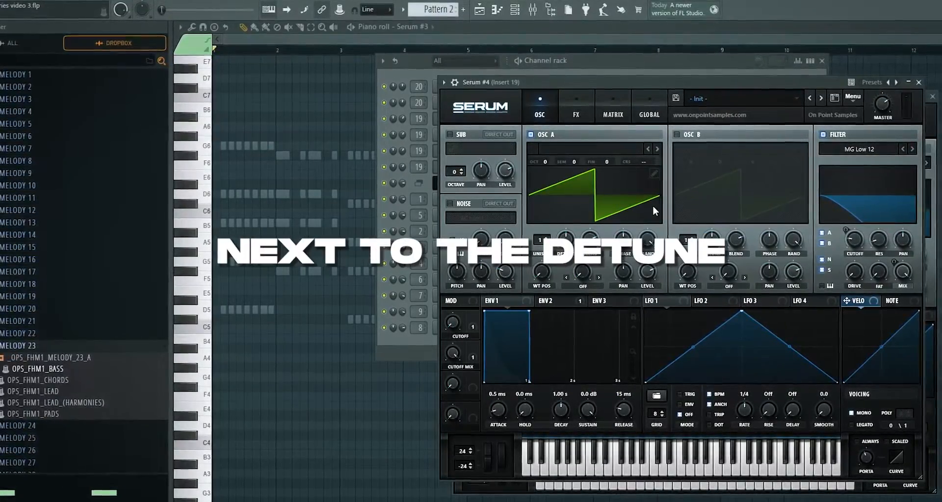
# Set OSC A in Serum #4 to 16 unison voices and adjust its detune and random phase during playback.
pyautogui.moveTo(601, 79); pyautogui.dragTo(632, 86)
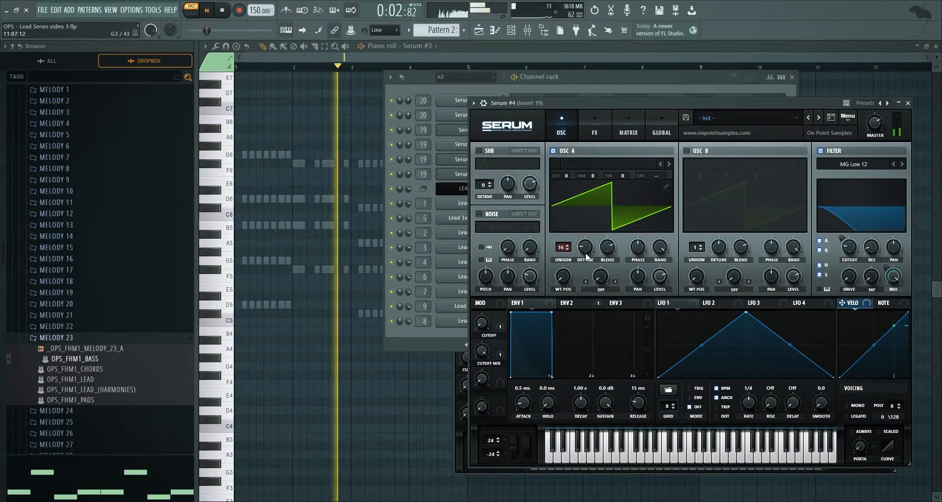
pyautogui.moveTo(587, 256); pyautogui.dragTo(587, 266)
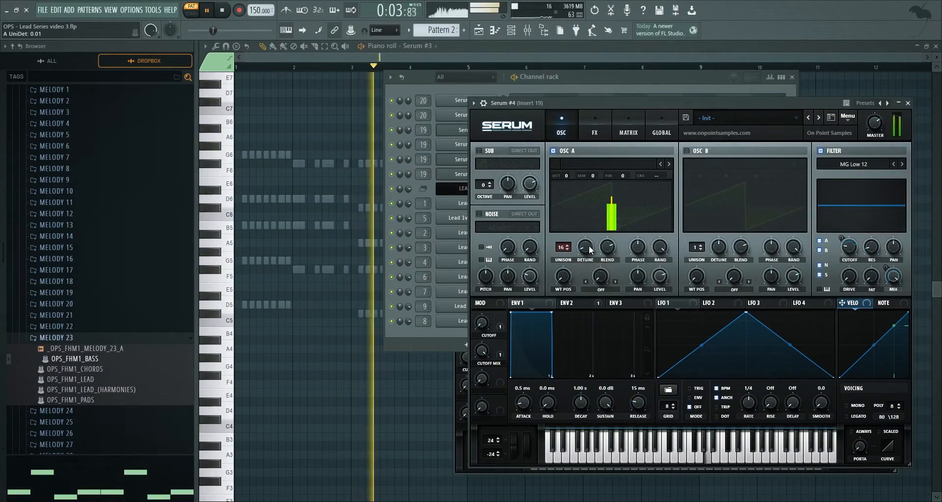
pyautogui.moveTo(662, 250); pyautogui.dragTo(665, 263)
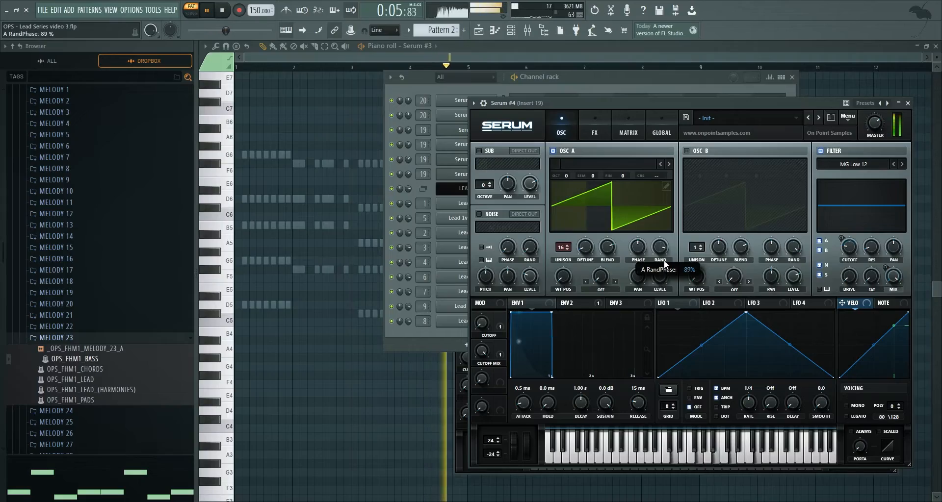
pyautogui.moveTo(588, 249)
pyautogui.mouseDown()
pyautogui.moveTo(590, 208)
pyautogui.moveTo(585, 249)
pyautogui.mouseUp()
# Enable OSC B in Serum #4 with octave +1, 16 unison voices and a detune of 0.08.
pyautogui.click(694, 147)
pyautogui.press('space')
pyautogui.moveTo(693, 175); pyautogui.dragTo(693, 169)
pyautogui.moveTo(697, 249); pyautogui.dragTo(712, 266)
# Enable the Chorus effect in Serum #4, adjust its depth, feedback and delay, and set its rate to 0.17 Hz.
pyautogui.click(582, 123)
pyautogui.press('space')
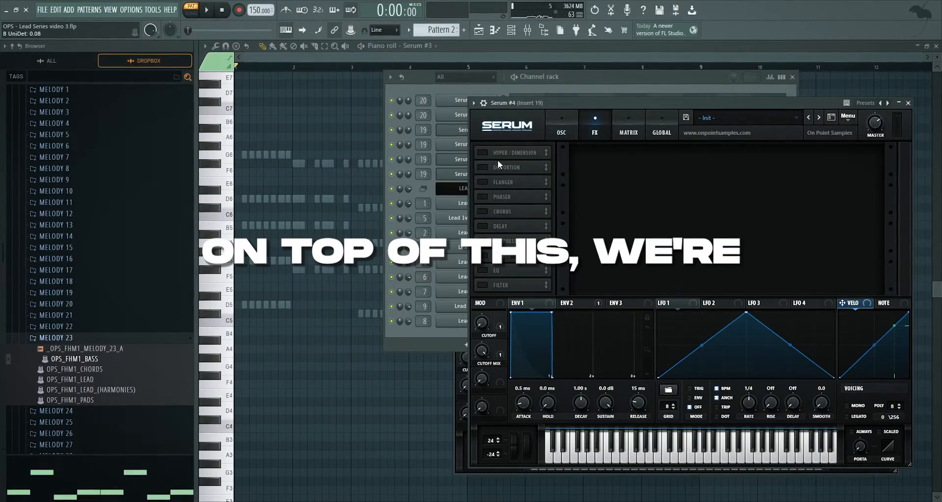
pyautogui.click(484, 212)
pyautogui.press('space')
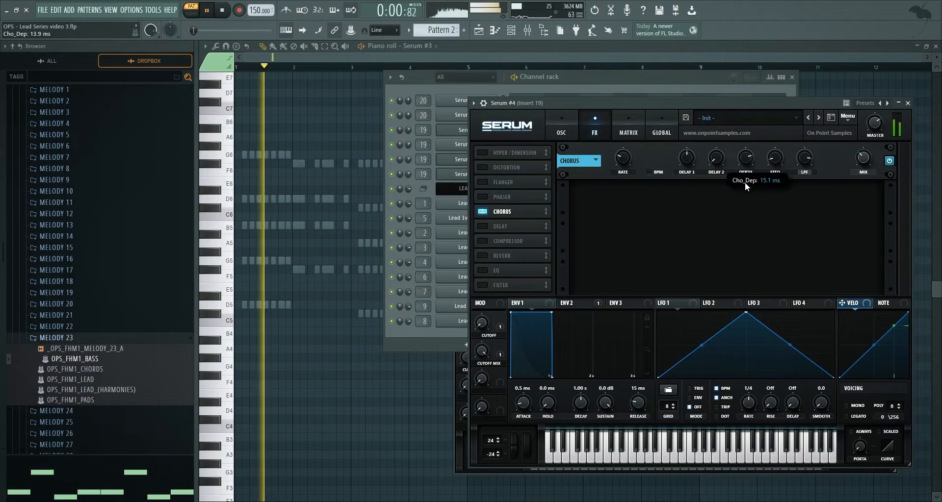
pyautogui.moveTo(745, 183); pyautogui.dragTo(740, 217)
pyautogui.moveTo(775, 159)
pyautogui.mouseDown()
pyautogui.moveTo(778, 142)
pyautogui.moveTo(774, 153)
pyautogui.mouseUp()
pyautogui.moveTo(715, 164); pyautogui.dragTo(712, 143)
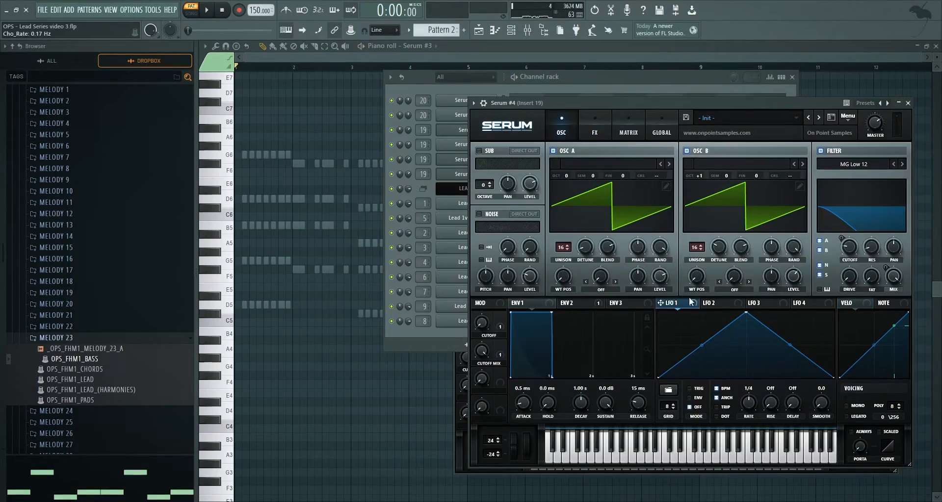
# Turn off BPM sync for LFO 1, set its rate to 11.9 Hz and assign it to OSC A's fine tuning.
pyautogui.click(724, 390)
pyautogui.moveTo(751, 402); pyautogui.dragTo(757, 395)
pyautogui.moveTo(684, 304); pyautogui.dragTo(625, 176)
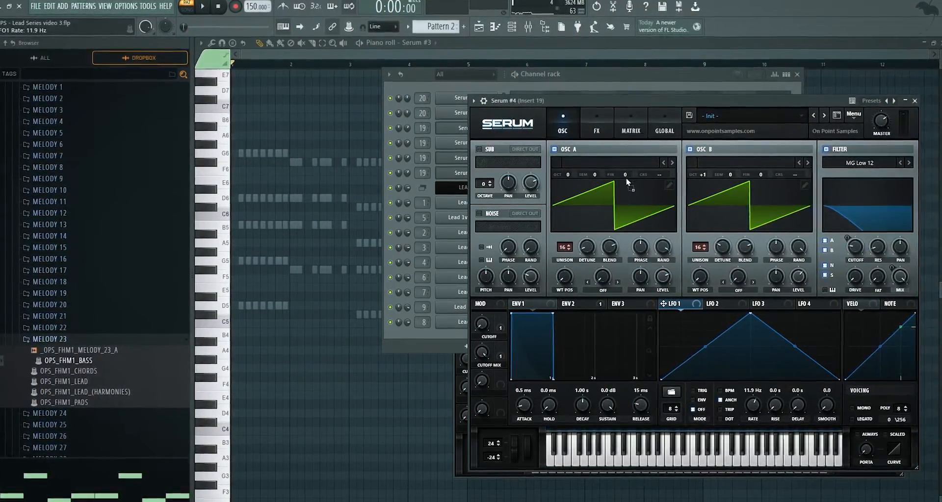
# Assign LFO 1 to OSC B's fine tuning in Serum #4 and set the LFO rate to 9.6 Hz during playback.
pyautogui.moveTo(693, 304); pyautogui.dragTo(766, 211)
pyautogui.press('space')
pyautogui.moveTo(633, 176); pyautogui.dragTo(631, 212)
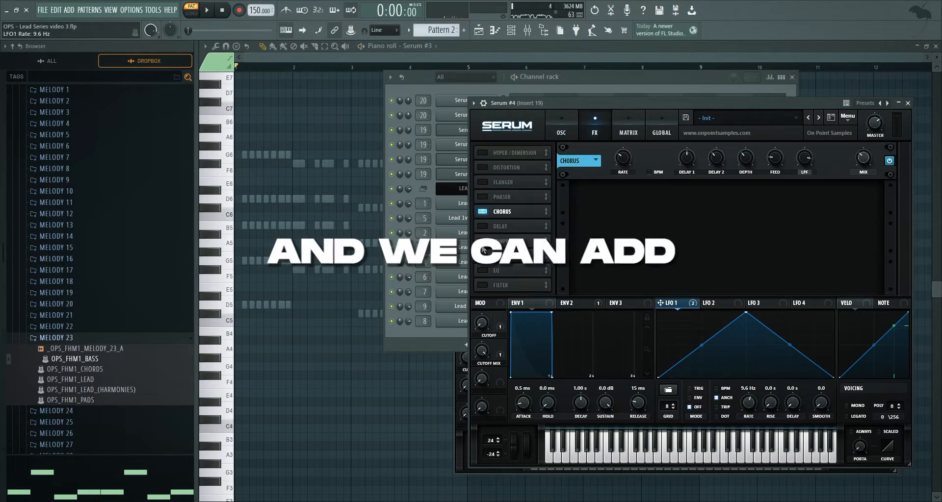
# Enable the Compressor effect in Serum #4 and set its threshold to -14.2 dB during playback.
pyautogui.click(483, 242)
pyautogui.press('space')
pyautogui.moveTo(624, 201); pyautogui.dragTo(624, 204)
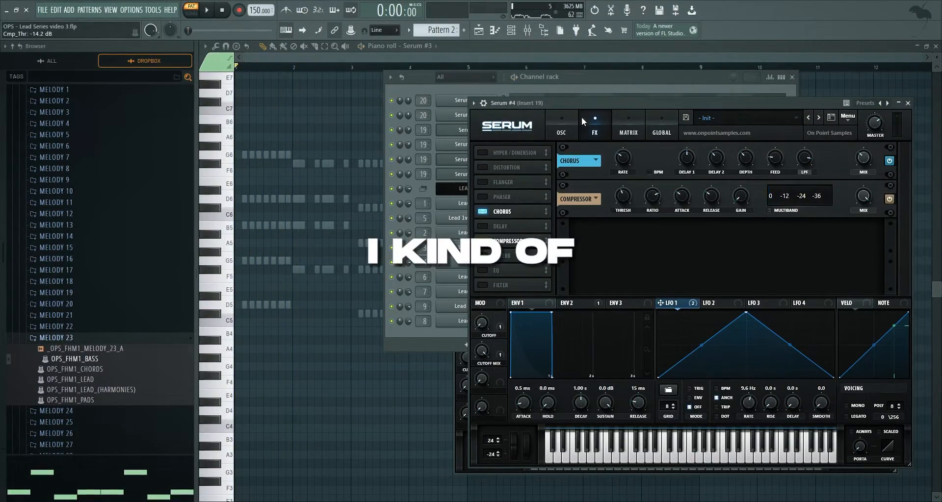
# Audition warp modes on OSC A in Serum #4, choose FM (From B) and adjust its amount.
pyautogui.click(565, 127)
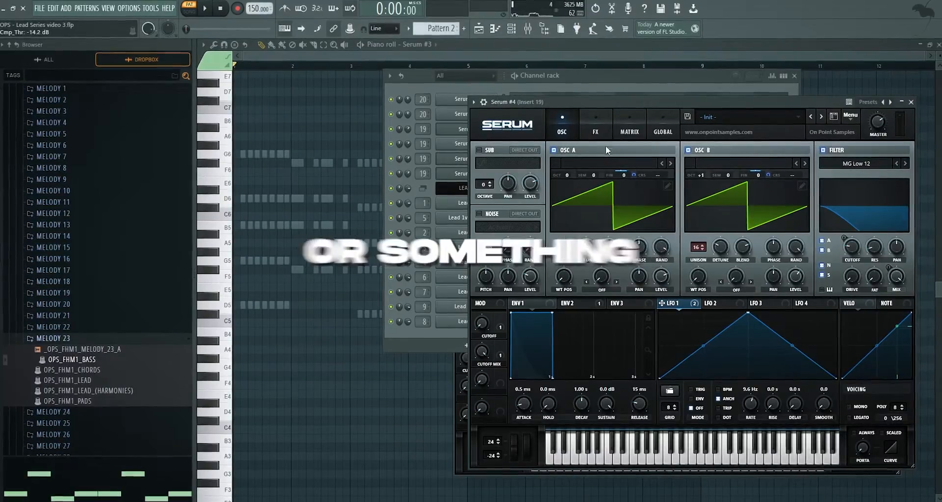
pyautogui.click(601, 289)
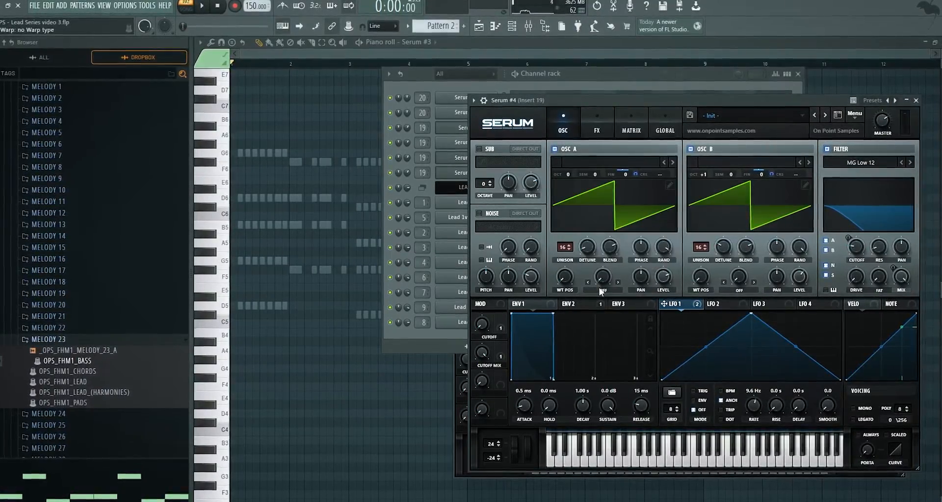
pyautogui.click(633, 244)
pyautogui.press('space')
pyautogui.click(602, 290)
pyautogui.click(615, 232)
pyautogui.click(602, 289)
pyautogui.click(606, 270)
pyautogui.moveTo(605, 271); pyautogui.dragTo(606, 267)
pyautogui.press('space')
# Move the Serum #4 channel above Serum #3 in the channel rack and clone it.
pyautogui.press('F6')
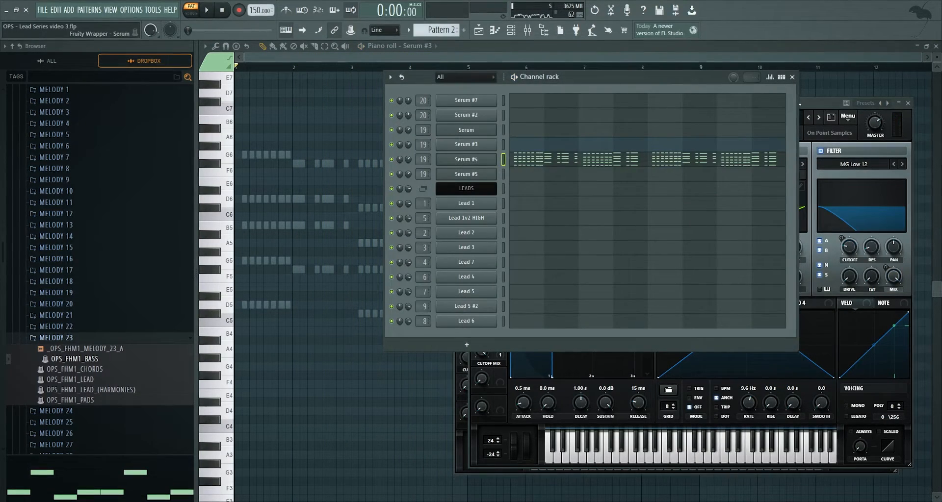
pyautogui.hotkey('alt', 'Up')
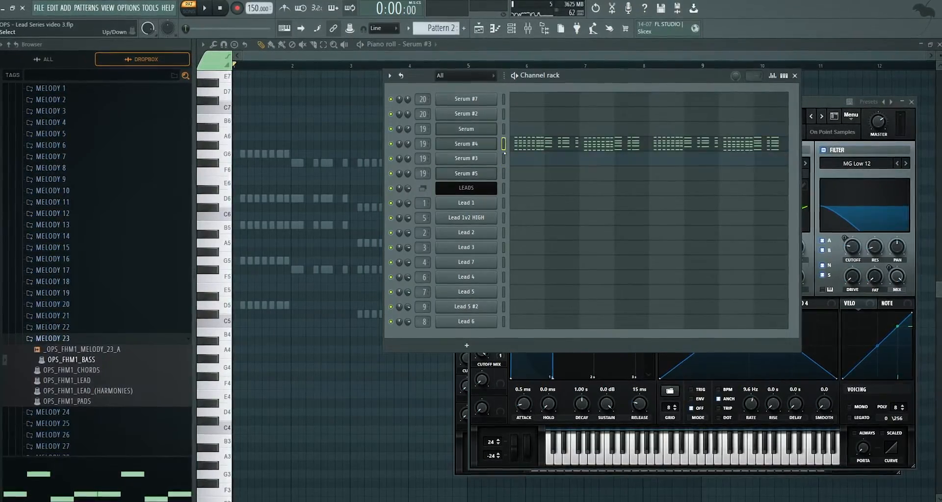
pyautogui.rightClick(493, 146)
pyautogui.click(528, 228)
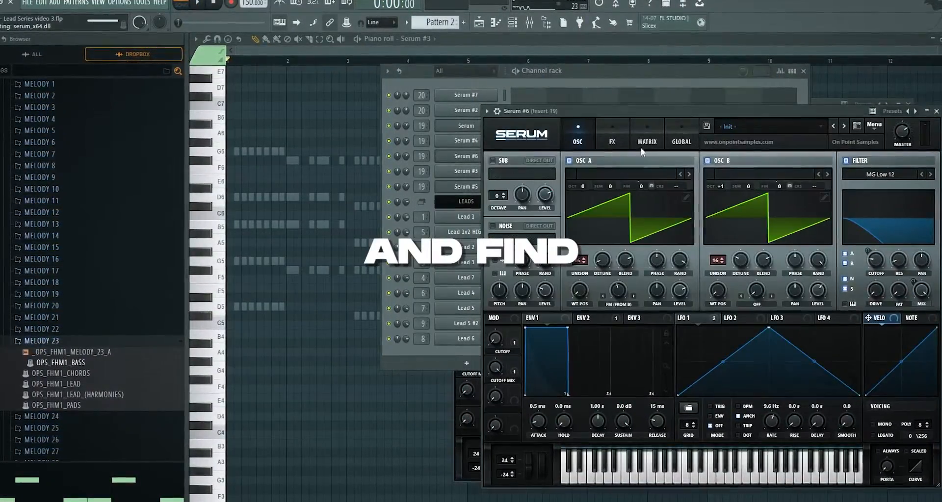
# Load the Basic_McB wavetable into OSC A of Serum #6 and adjust its wavetable position during playback.
pyautogui.click(632, 175)
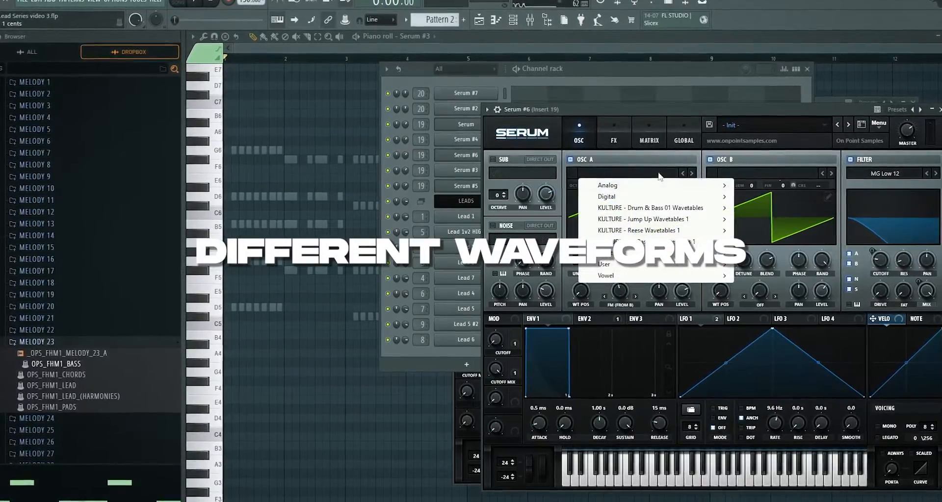
pyautogui.moveTo(613, 197)
pyautogui.click(760, 252)
pyautogui.press('space')
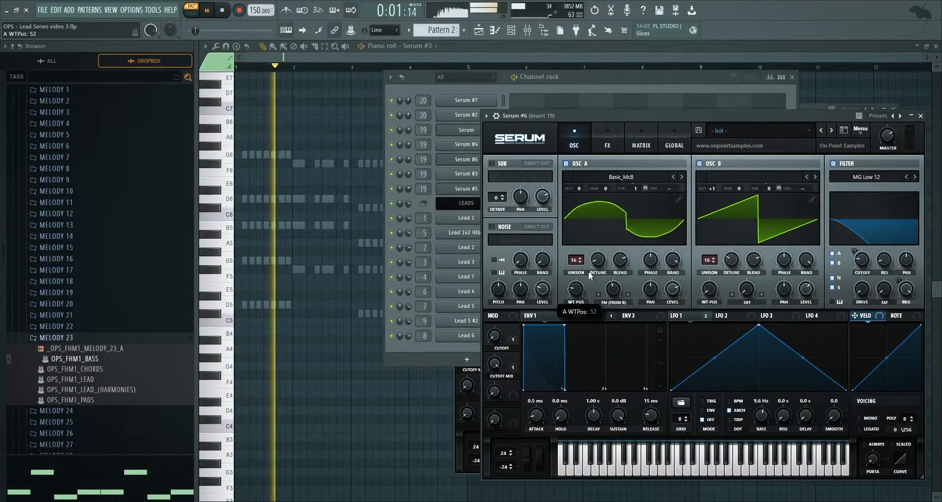
# Load the Prime wavetable into OSC B of Serum #6 and set unison to 7 voices on OSC A and 5 on OSC B.
pyautogui.click(754, 176)
pyautogui.press('space')
pyautogui.moveTo(577, 260); pyautogui.dragTo(579, 269)
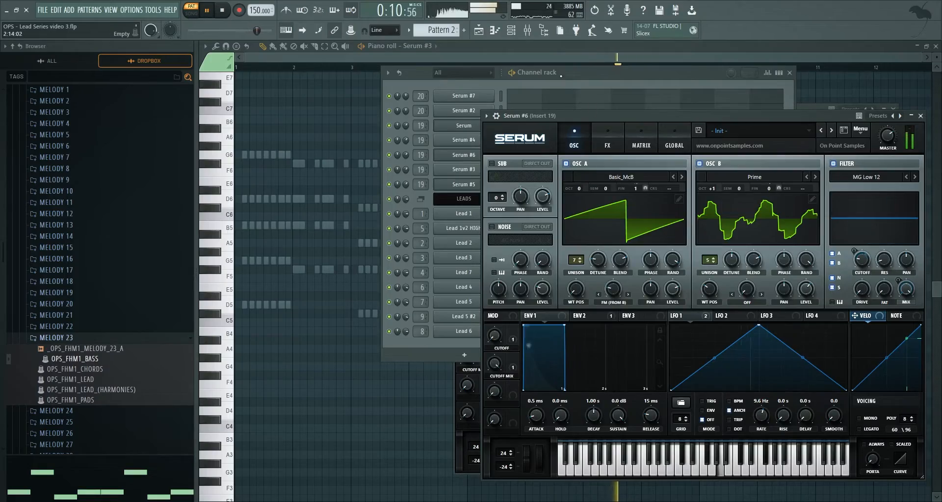
pyautogui.click(467, 148)
pyautogui.press('space')
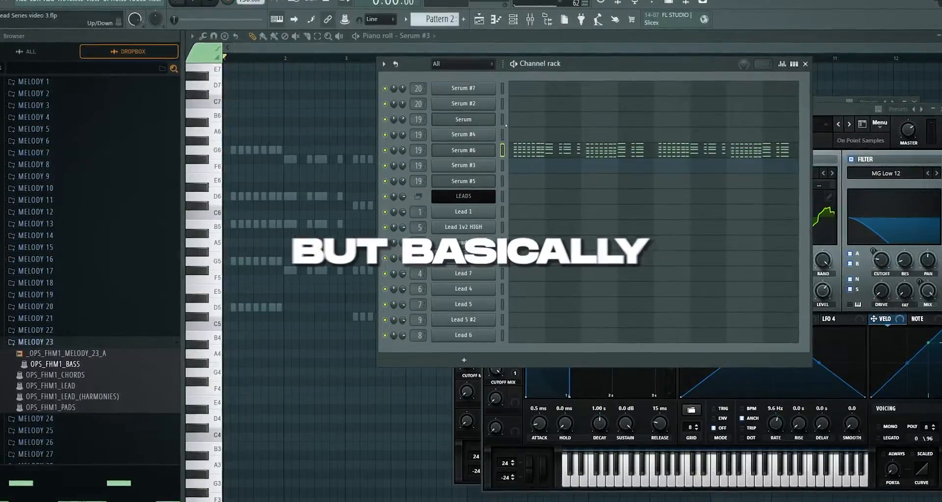
# Review the oscillator settings of the Serum layers one after another, from Serum #7 down to Serum #3.
pyautogui.click(484, 91)
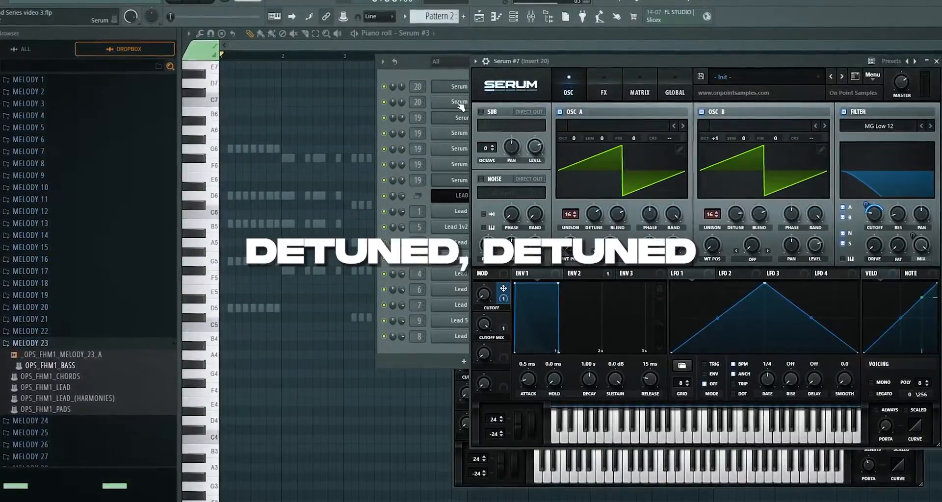
pyautogui.click(462, 104)
pyautogui.click(462, 119)
pyautogui.moveTo(466, 58); pyautogui.dragTo(580, 109)
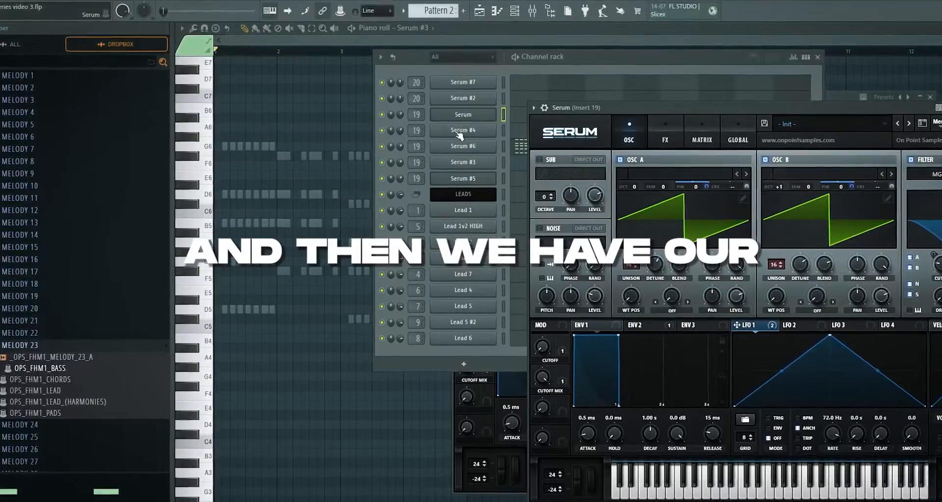
pyautogui.click(456, 133)
pyautogui.click(457, 146)
pyautogui.click(490, 146)
pyautogui.click(491, 147)
pyautogui.click(490, 161)
pyautogui.click(459, 73)
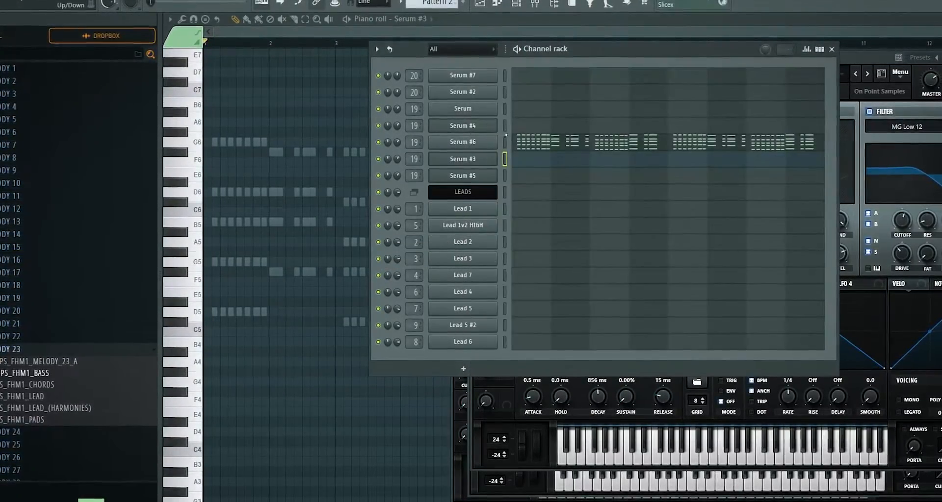
# Move the chord notes from Serum #6 to the first Serum channel and open that channel's plugin.
pyautogui.click(504, 143)
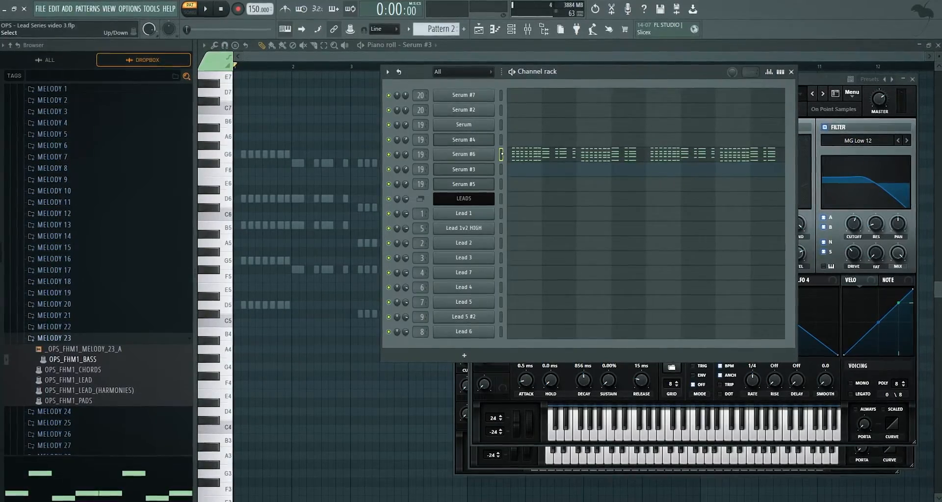
pyautogui.hotkey('ctrl', 'x')
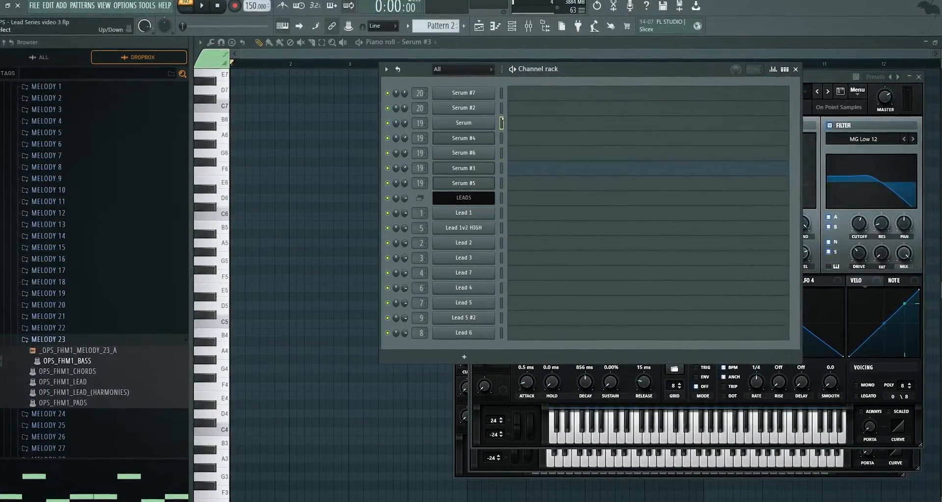
pyautogui.hotkey('ctrl', 'v')
pyautogui.click(480, 124)
pyautogui.moveTo(562, 115); pyautogui.dragTo(553, 89)
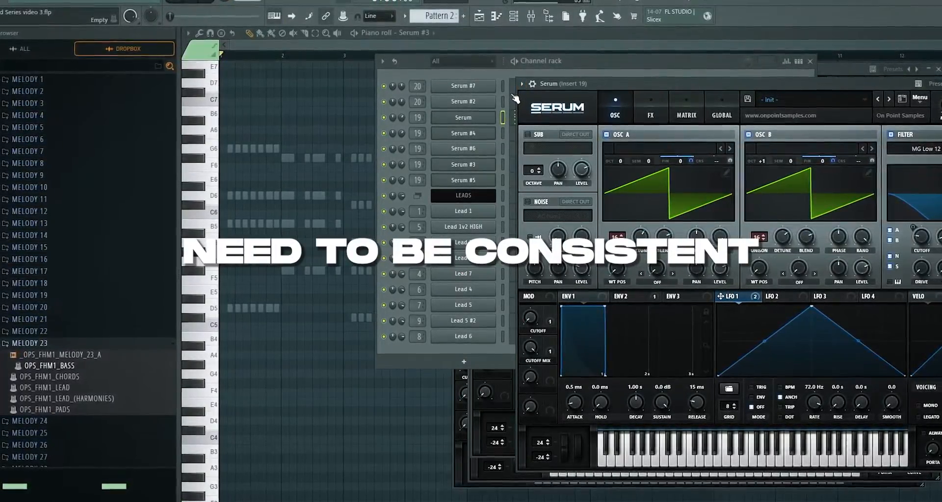
# Reshape LFO 2 in Serum into a steep initial rise followed by a flat hold at maximum.
pyautogui.click(786, 298)
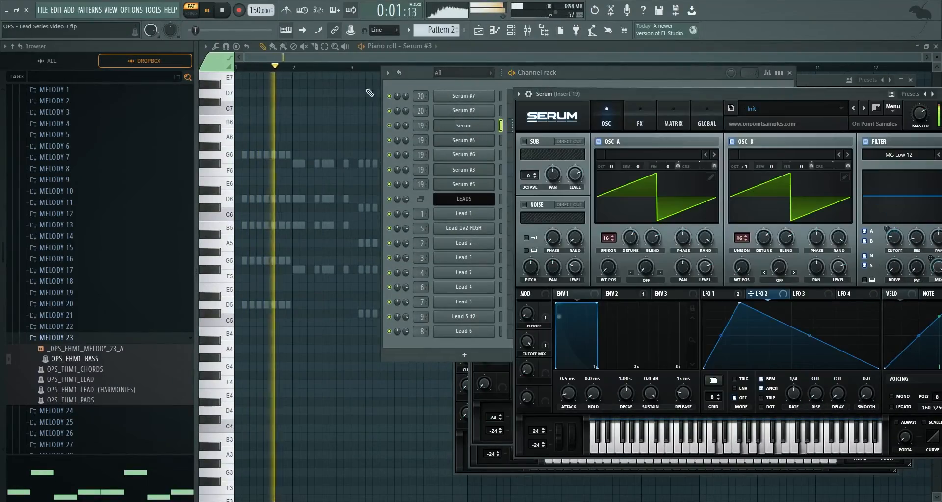
pyautogui.press('space')
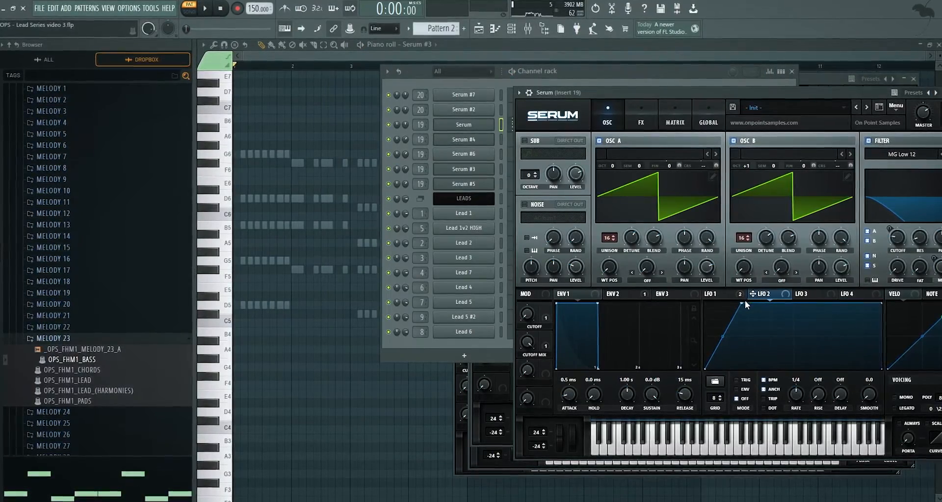
pyautogui.moveTo(740, 303); pyautogui.dragTo(719, 303)
# Assign LFO 2 to Mast.Tun with a small positive amount, in envelope mode with BPM sync off and a 7.2 Hz rate.
pyautogui.click(673, 109)
pyautogui.click(543, 270)
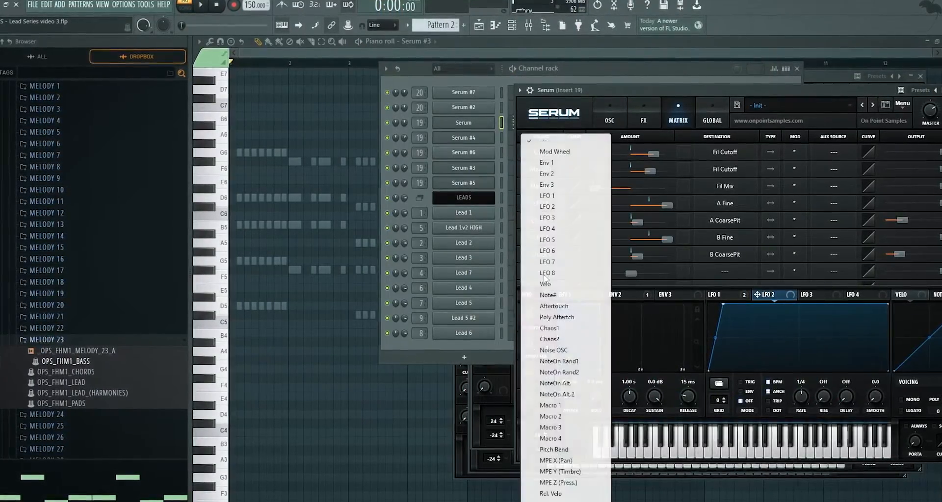
pyautogui.click(549, 208)
pyautogui.click(739, 275)
pyautogui.moveTo(731, 363)
pyautogui.click(798, 363)
pyautogui.moveTo(634, 275); pyautogui.dragTo(649, 273)
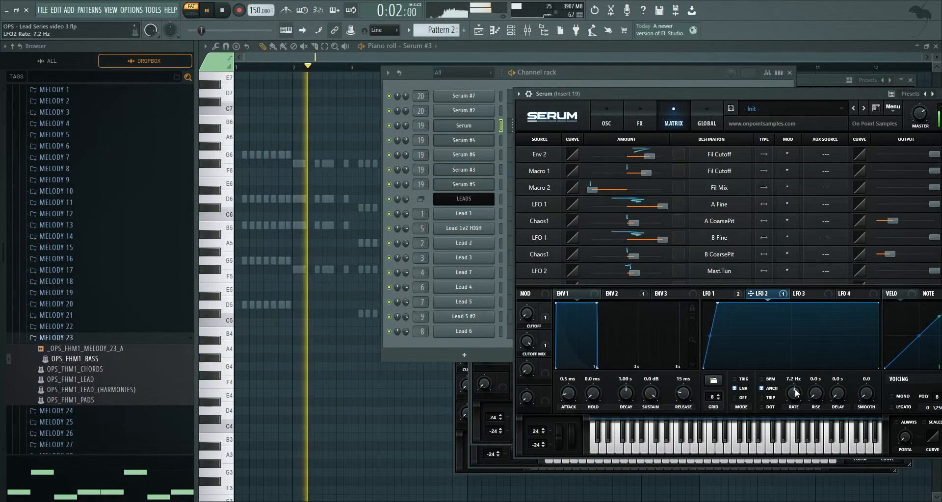
# Set OSC A to octave -1 and OSC B to octave 0 in Serum while auditioning the sound.
pyautogui.click(605, 122)
pyautogui.press('space')
pyautogui.press('space')
pyautogui.doubleClick(750, 166)
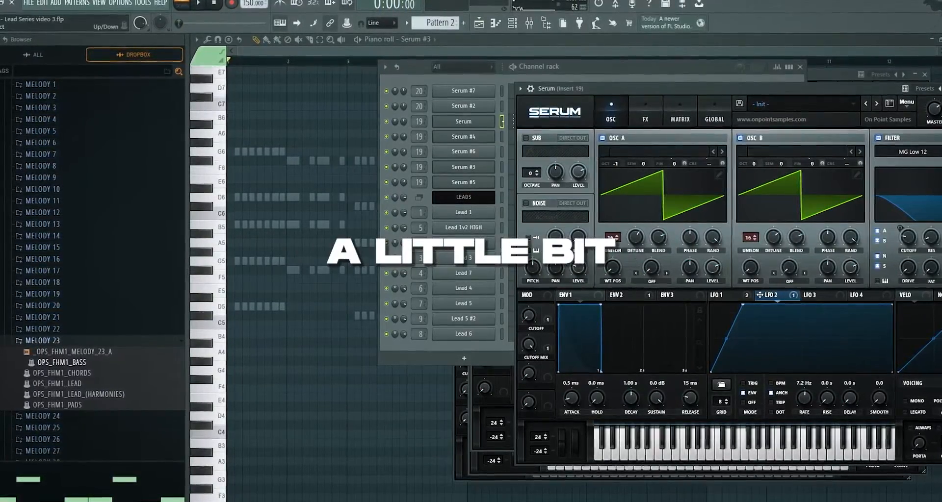
# Copy the chord notes from Serum to Serum #2 and Serum #7 and play the three layers together.
pyautogui.click(502, 122)
pyautogui.hotkey('ctrl', 'c')
pyautogui.click(502, 107)
pyautogui.hotkey('ctrl', 'v')
pyautogui.click(502, 92)
pyautogui.hotkey('ctrl', 'v')
pyautogui.press('space')
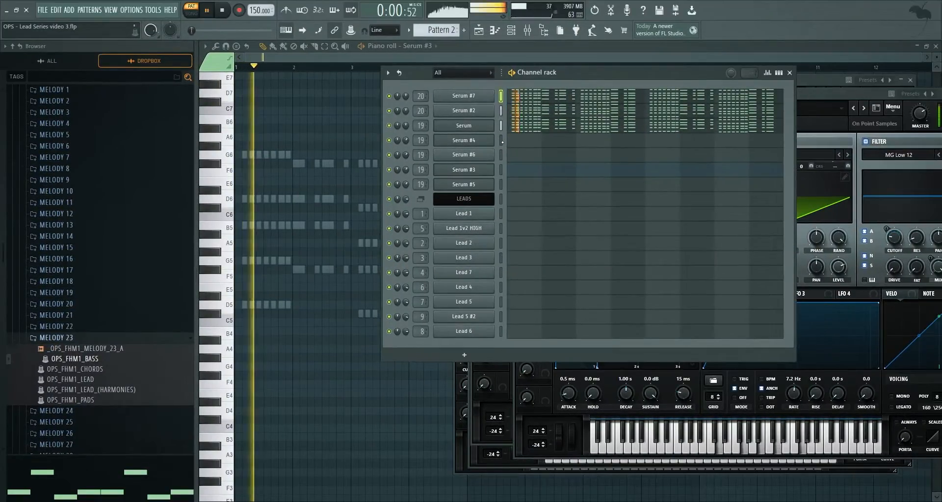
# Redraw LFO 2 in Serum as a steep exponential decay from maximum down to zero.
pyautogui.click(489, 129)
pyautogui.press('space')
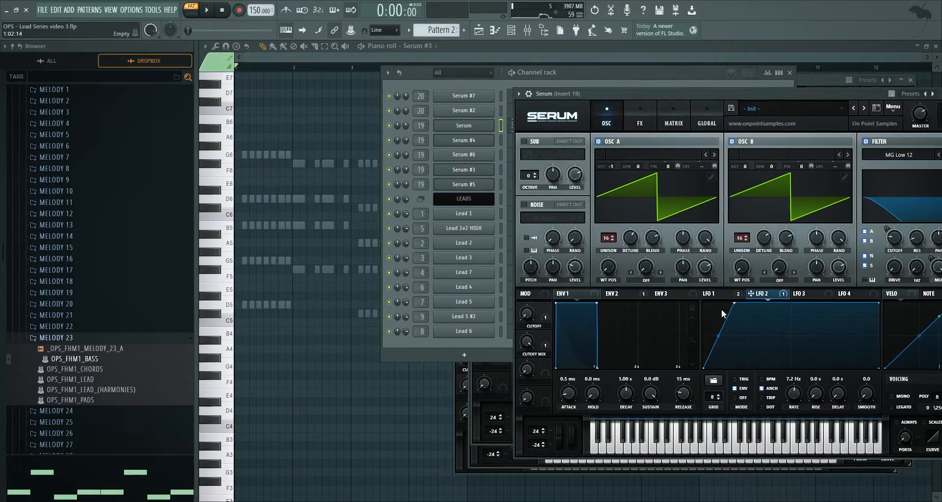
pyautogui.moveTo(734, 304); pyautogui.dragTo(727, 296)
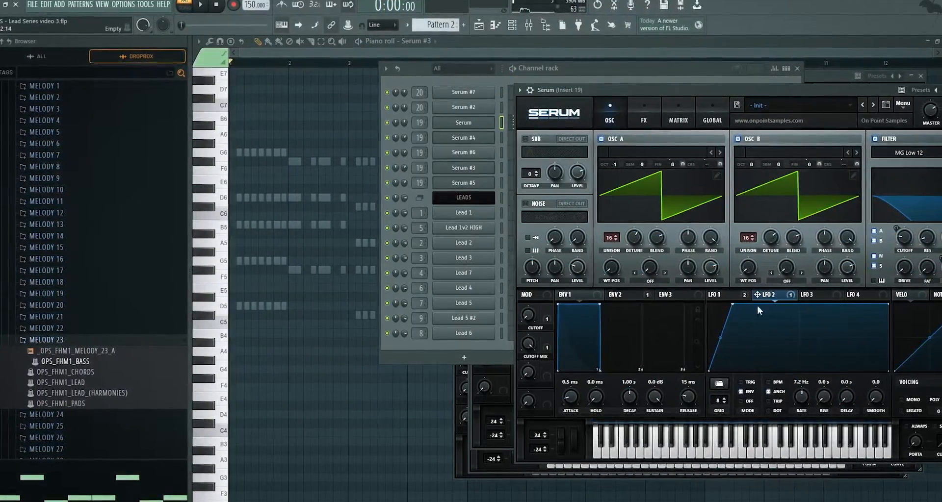
pyautogui.moveTo(734, 305); pyautogui.dragTo(767, 371)
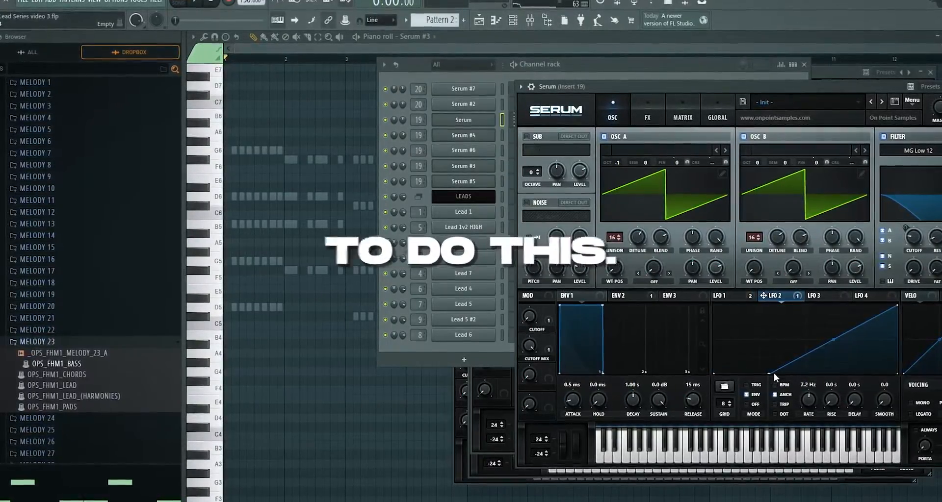
pyautogui.doubleClick(773, 373)
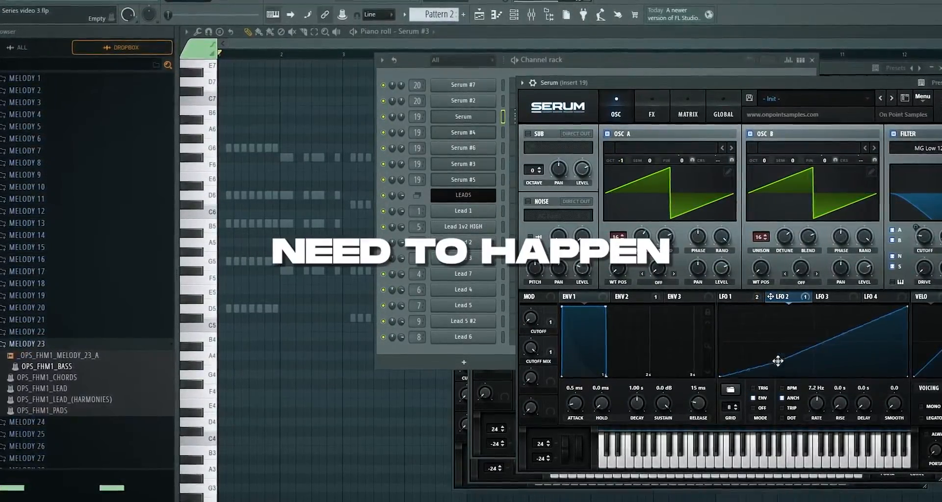
pyautogui.moveTo(771, 358); pyautogui.dragTo(785, 309)
pyautogui.doubleClick(910, 308)
pyautogui.moveTo(817, 343); pyautogui.dragTo(822, 366)
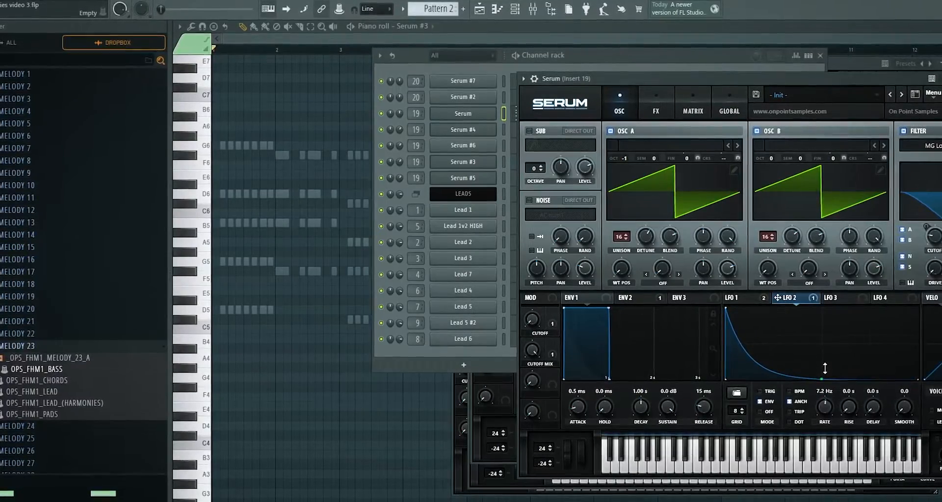
# Raise LFO 2's rate to 25.5 Hz and try OSC A at octave +1 and OSC B at +2 during playback.
pyautogui.moveTo(825, 410); pyautogui.dragTo(832, 407)
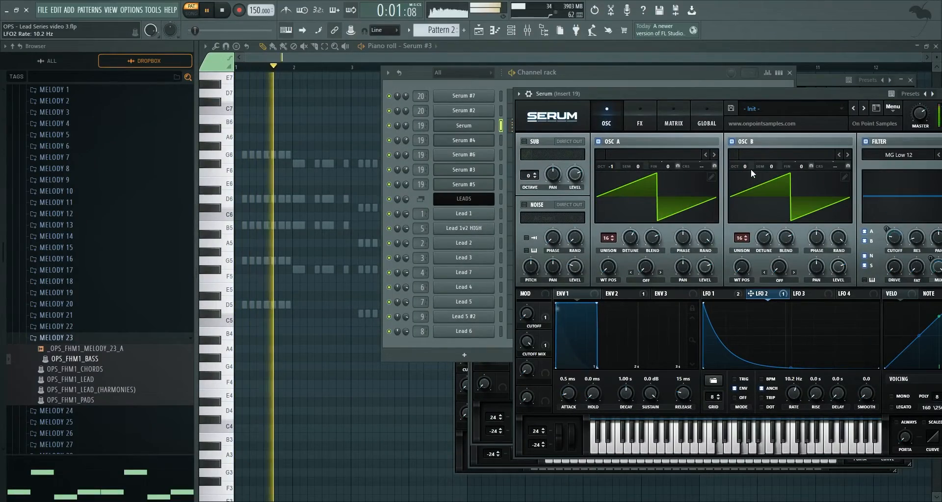
pyautogui.moveTo(750, 169); pyautogui.dragTo(750, 164)
pyautogui.moveTo(609, 167); pyautogui.dragTo(603, 161)
pyautogui.moveTo(749, 166); pyautogui.dragTo(750, 162)
pyautogui.moveTo(611, 164); pyautogui.dragTo(611, 167)
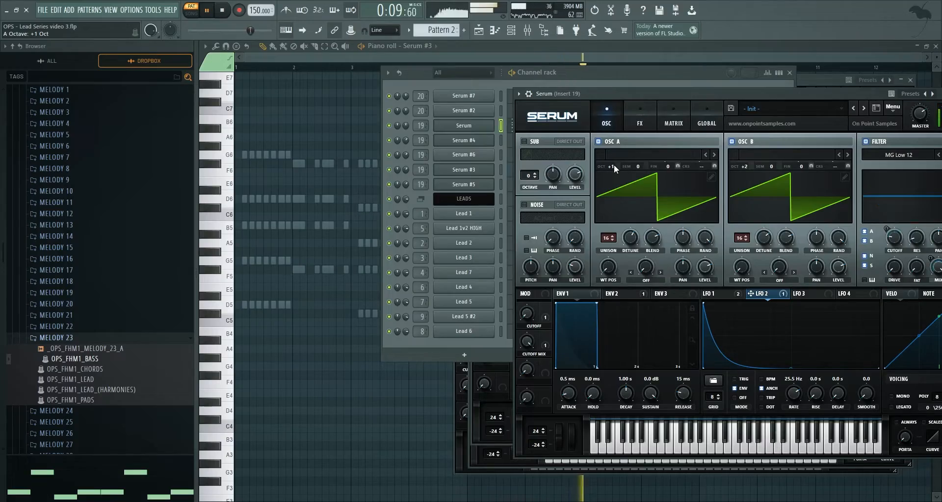
pyautogui.press('space')
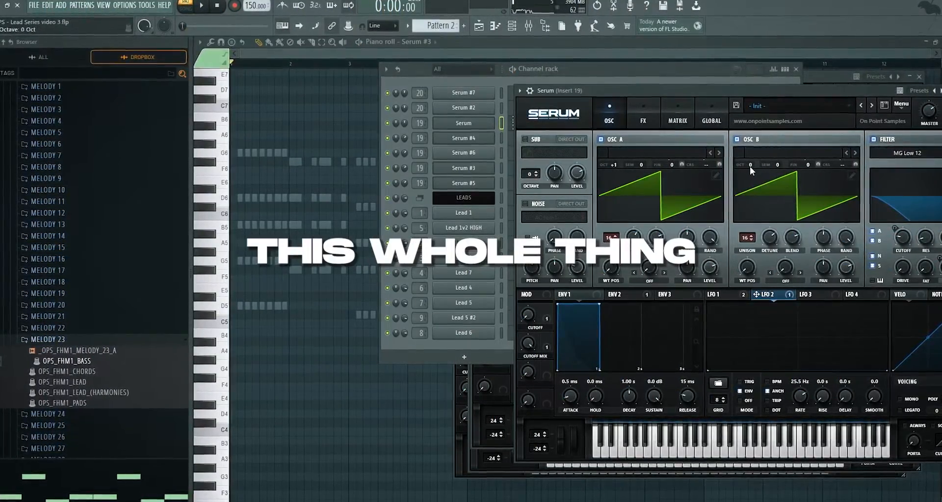
# Remove the LFO 2 to Mast.Tun modulation in Serum and set OSC A to octave 0 and OSC B to +1.
pyautogui.click(677, 120)
pyautogui.click(557, 145)
pyautogui.click(559, 141)
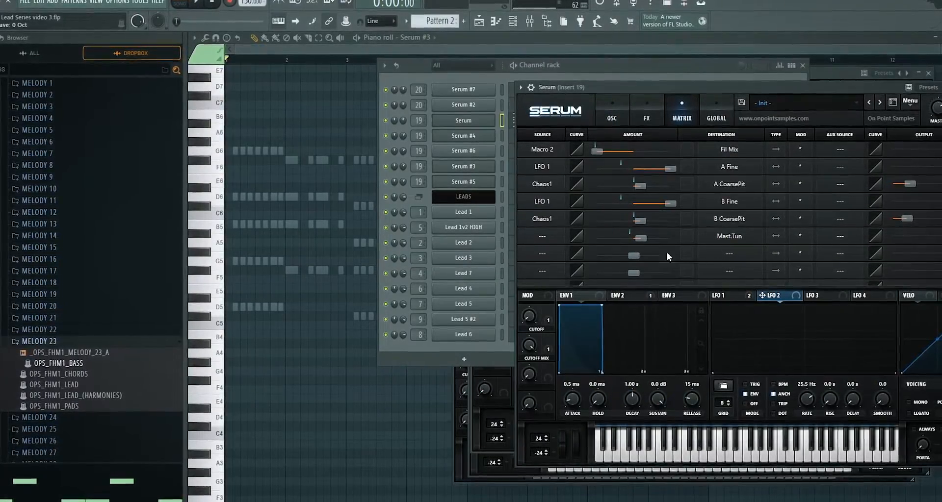
pyautogui.click(737, 237)
pyautogui.moveTo(764, 348)
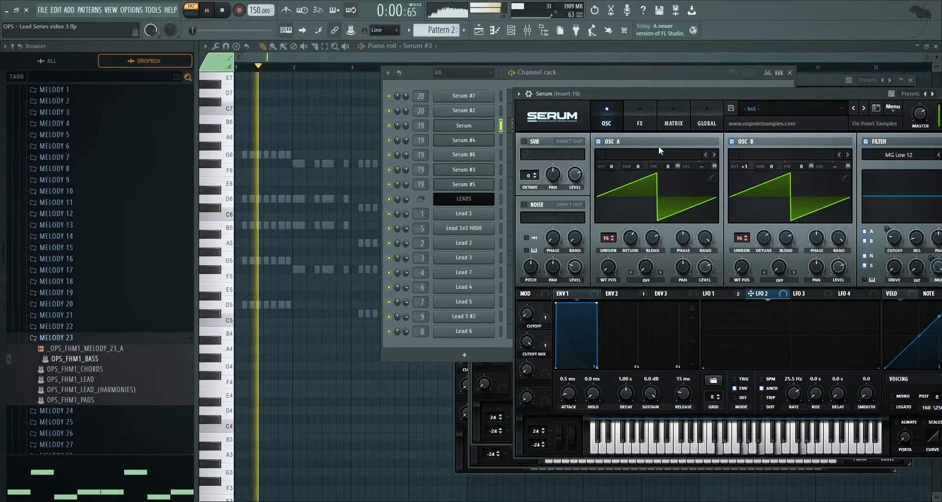
pyautogui.press('space')
# Insert a Layer channel above Serum #7 in the channel rack.
pyautogui.rightClick(491, 97)
pyautogui.moveTo(519, 163)
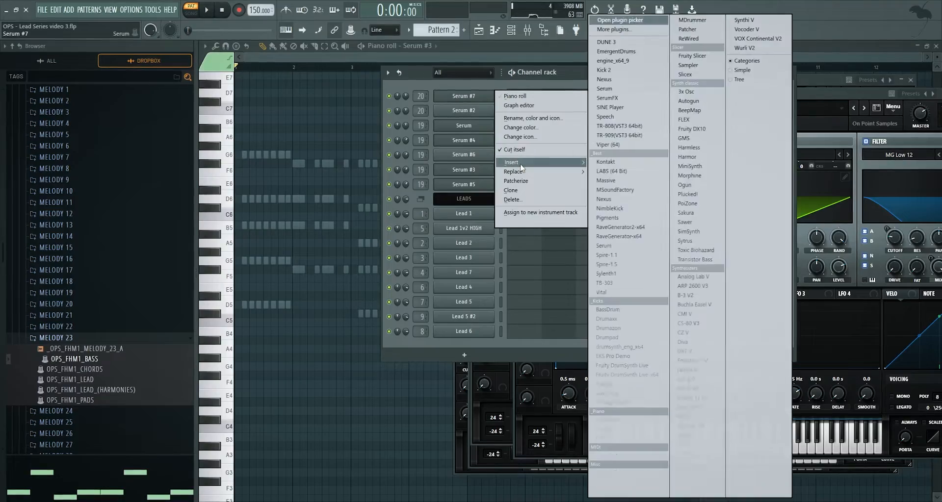
pyautogui.click(606, 492)
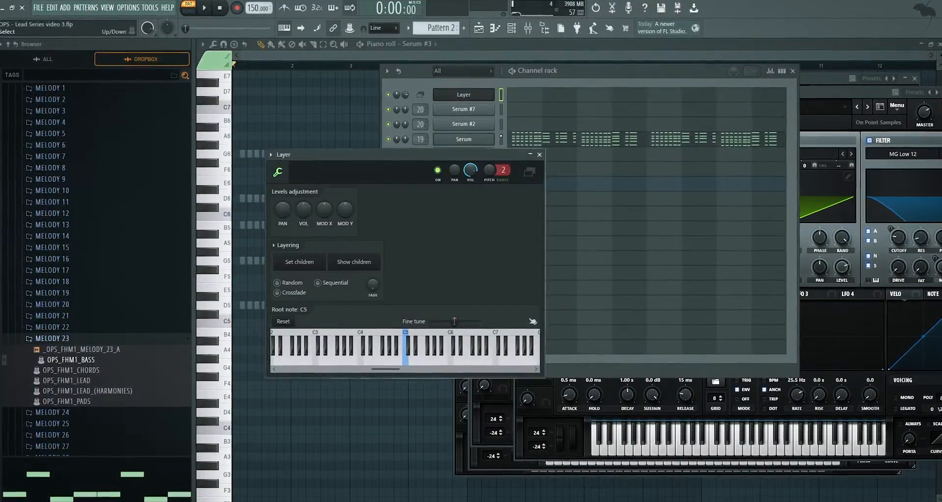
# Move the chord notes from the Serum channel to the Layer channel.
pyautogui.click(501, 140)
pyautogui.hotkey('ctrl', 'x')
pyautogui.click(501, 95)
pyautogui.hotkey('ctrl', 'v')
# Open the Layer channel's settings beside the channel rack and select the seven Serum channels beneath it.
pyautogui.click(485, 95)
pyautogui.click(491, 94)
pyautogui.moveTo(496, 153); pyautogui.dragTo(853, 135)
pyautogui.click(502, 107)
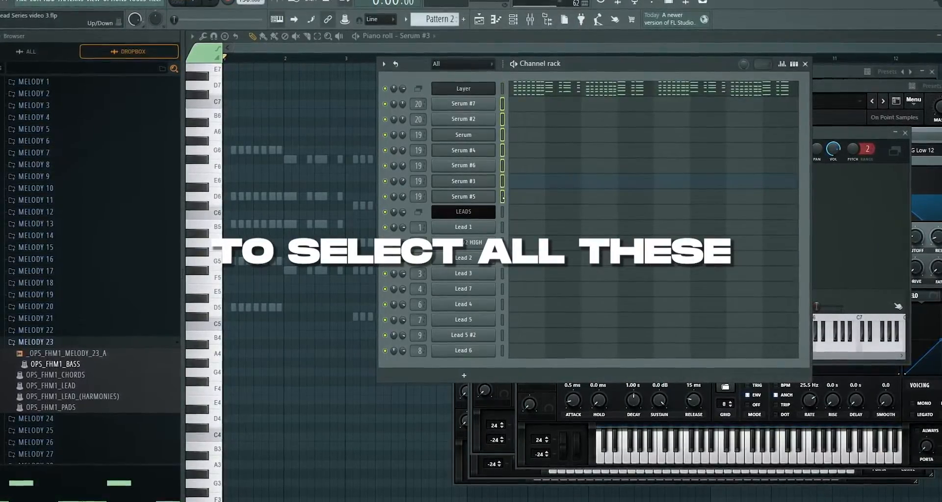
pyautogui.click(840, 133)
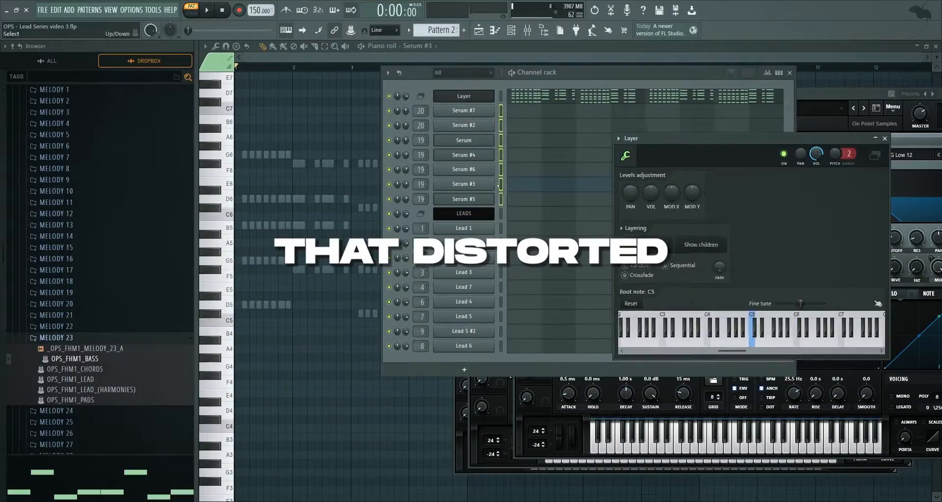
# Move the Serum #3 channel below Serum #5 and colour it red.
pyautogui.click(503, 181)
pyautogui.press('n')
pyautogui.click(500, 171)
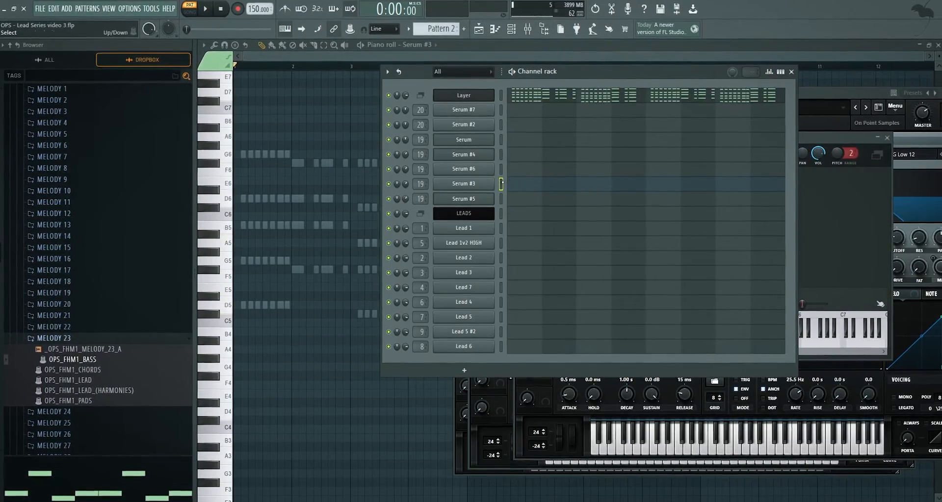
pyautogui.press('x')
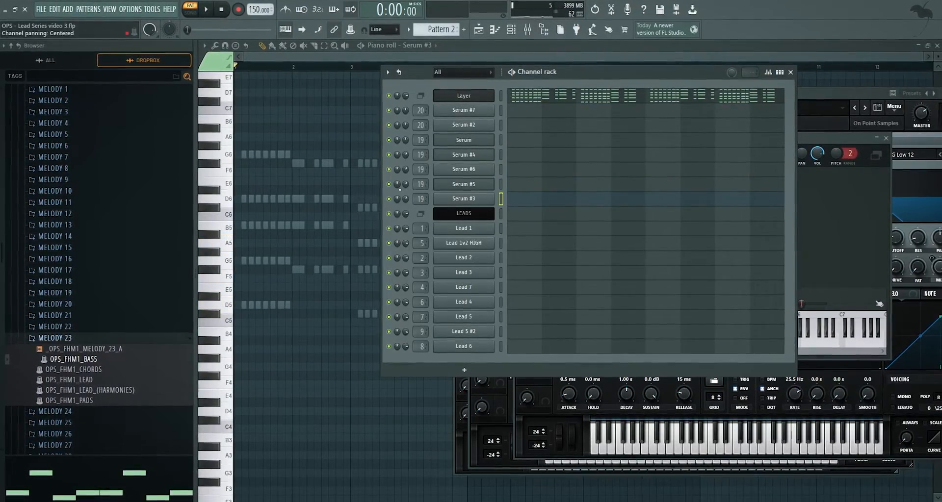
pyautogui.rightClick(480, 200)
pyautogui.click(518, 232)
pyautogui.doubleClick(569, 238)
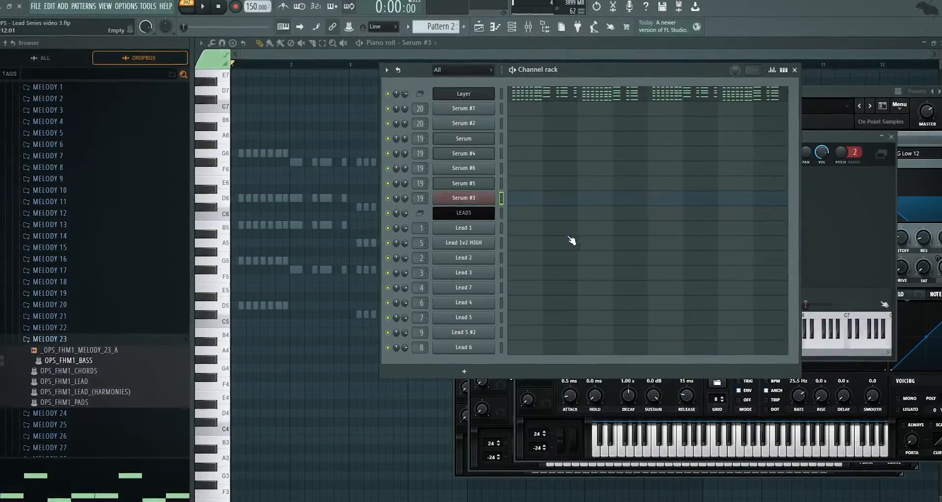
# Set the six Serum channels from Serum #7 to Serum #5 as the Layer's children and play the layered chords.
pyautogui.click(484, 94)
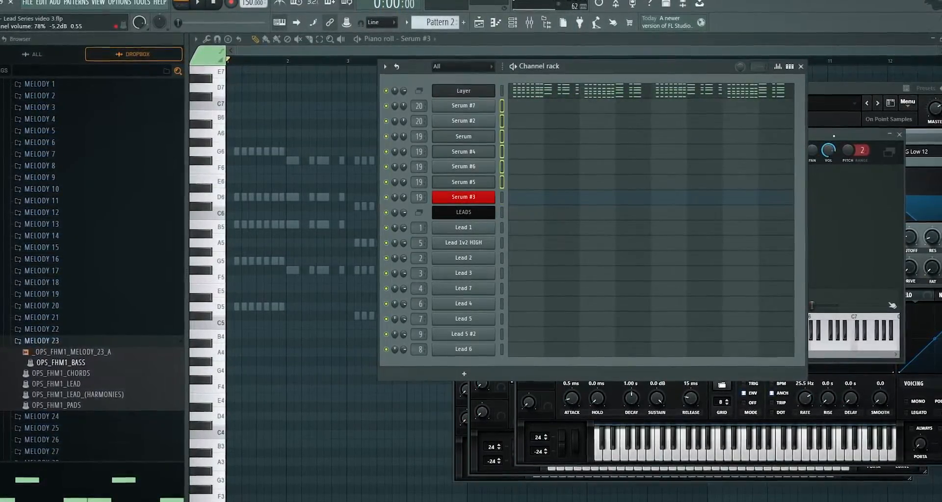
pyautogui.click(834, 136)
pyautogui.click(674, 251)
pyautogui.click(502, 91)
pyautogui.press('space')
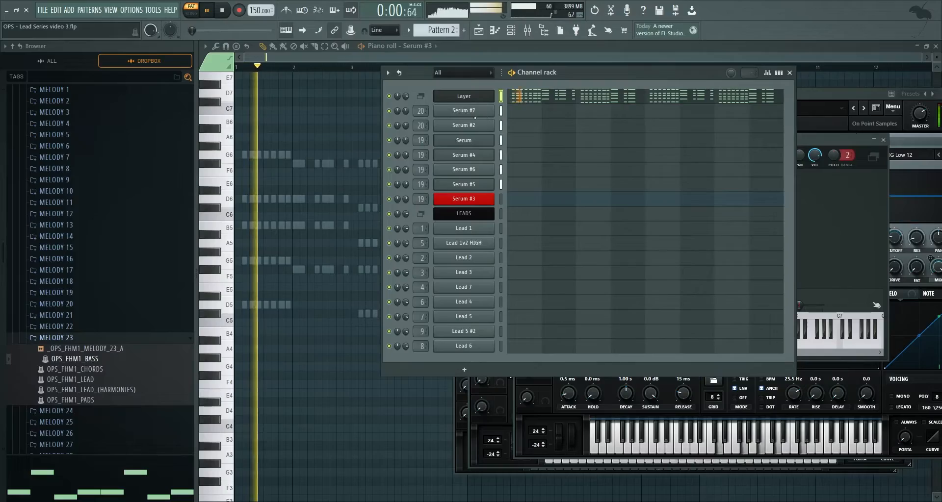
pyautogui.press('space')
# Reset the channel volumes of the six layered Serum channels to their defaults.
pyautogui.rightClick(405, 126)
pyautogui.click(411, 132)
pyautogui.rightClick(405, 140)
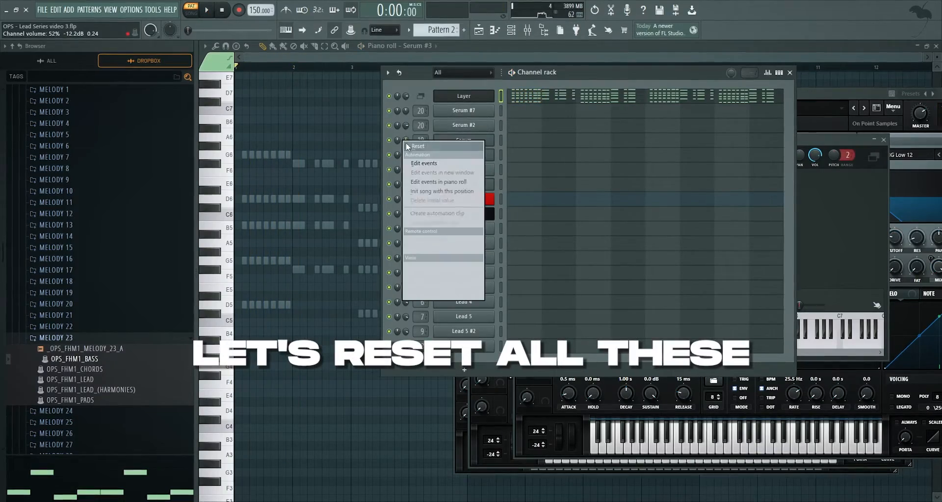
pyautogui.click(408, 146)
pyautogui.rightClick(406, 110)
pyautogui.click(412, 116)
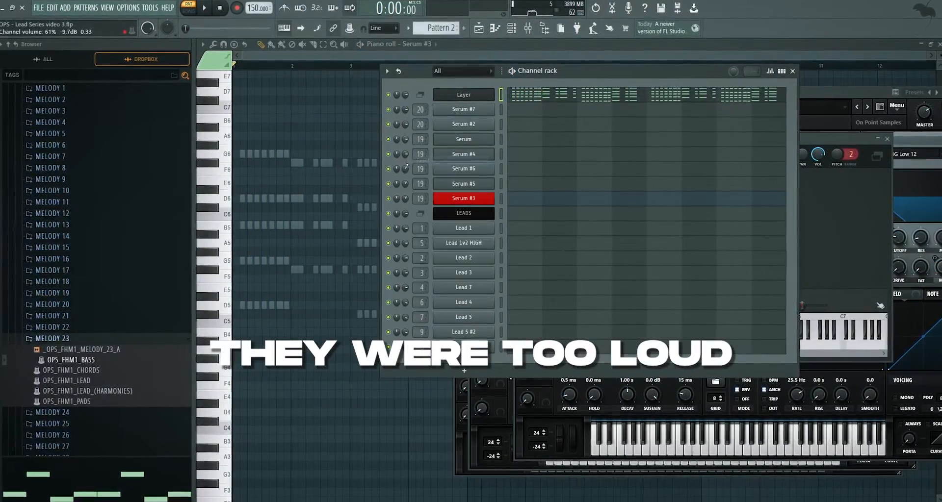
pyautogui.rightClick(405, 184)
pyautogui.click(416, 187)
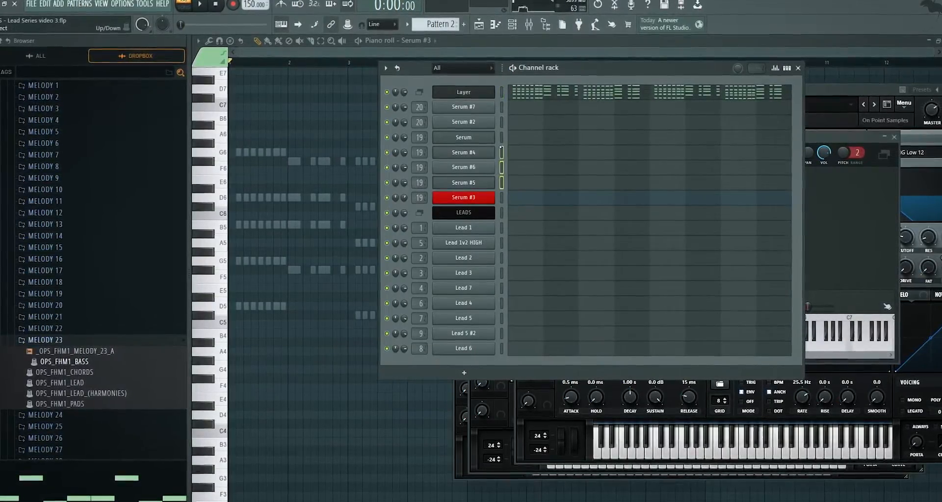
# Rename the six layered Serum channels as Chords 1 through Chords 6.
pyautogui.rightClick(465, 106)
pyautogui.click(523, 131)
pyautogui.write('Chords 6')
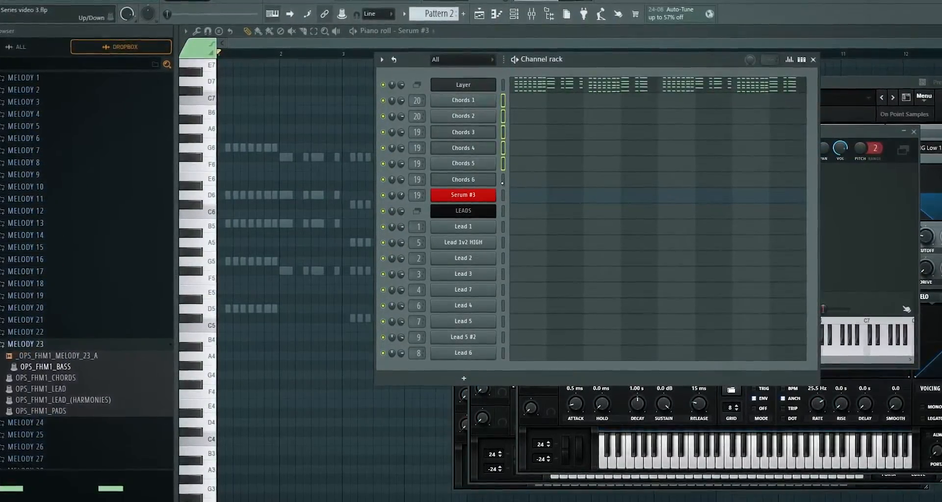
# Route the Chords 1 to Chords 6 channels to consecutive mixer tracks starting at Insert 11.
pyautogui.click(532, 13)
pyautogui.click(322, 42)
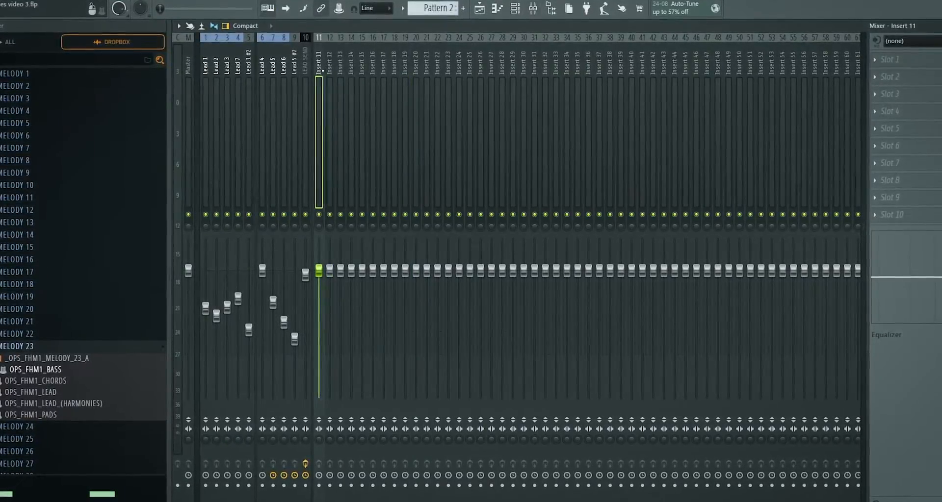
pyautogui.rightClick(326, 39)
pyautogui.moveTo(407, 155)
pyautogui.click(471, 155)
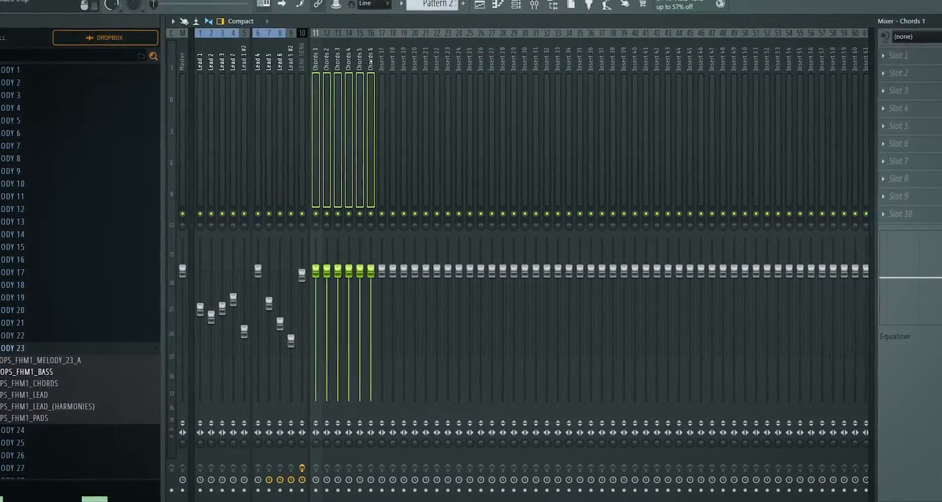
# Colour the six Chords mixer tracks blue, with faders at about 80%, and route them only to Insert 17.
pyautogui.rightClick(352, 34)
pyautogui.click(379, 51)
pyautogui.doubleClick(443, 204)
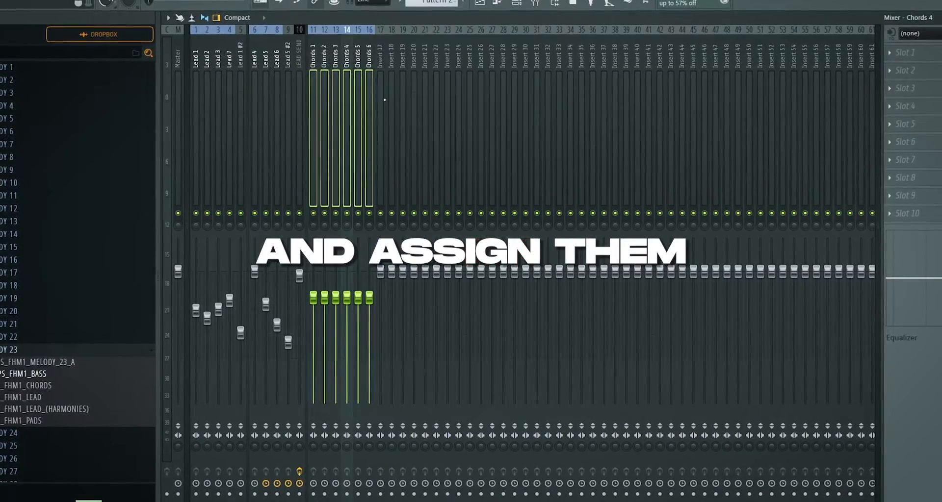
pyautogui.rightClick(384, 495)
pyautogui.click(401, 495)
# Rename Insert 17 as CHORDS with a near-black colour and add a separator at Insert 18.
pyautogui.rightClick(380, 54)
pyautogui.click(419, 45)
pyautogui.write('CHORDS')
pyautogui.click(416, 62)
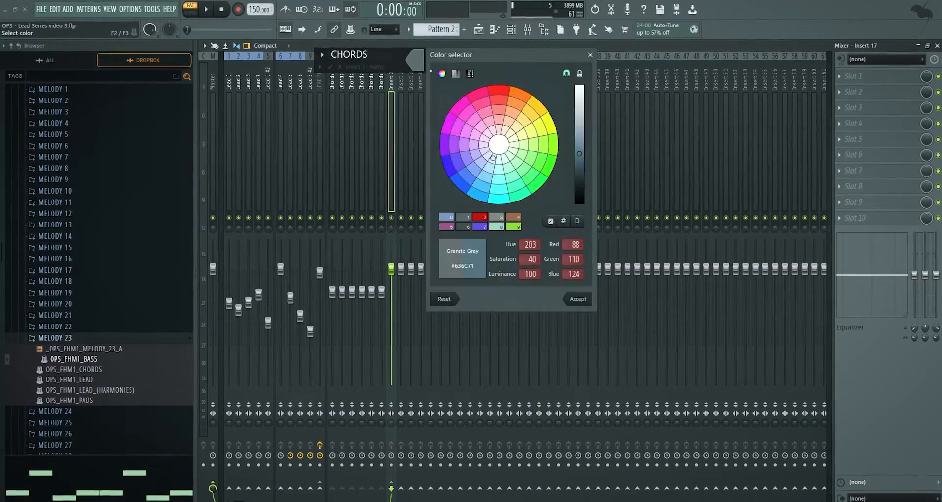
pyautogui.click(580, 190)
pyautogui.press('Return')
pyautogui.press('Return')
pyautogui.rightClick(402, 55)
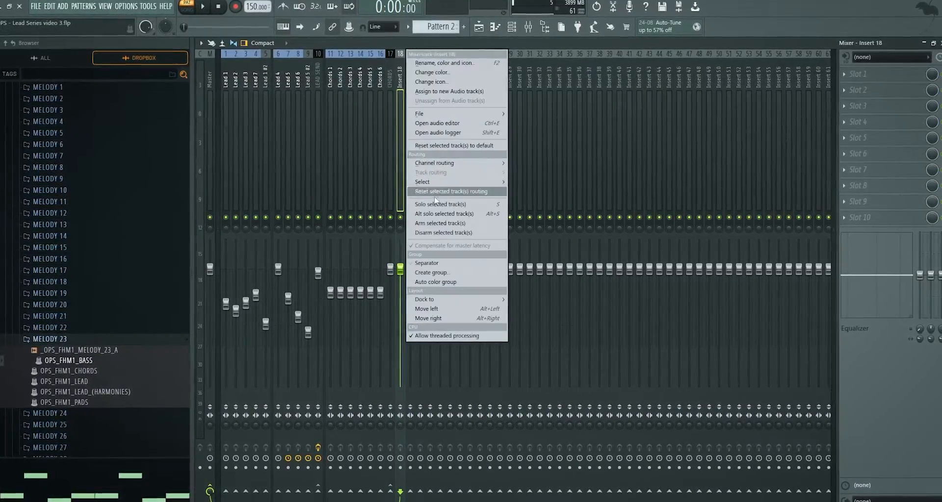
pyautogui.click(426, 263)
# Play the chords and solo individual mixer tracks, including Chords 1 and Chords 3, to compare their sound.
pyautogui.click(334, 223)
pyautogui.press('space')
pyautogui.rightClick(334, 219)
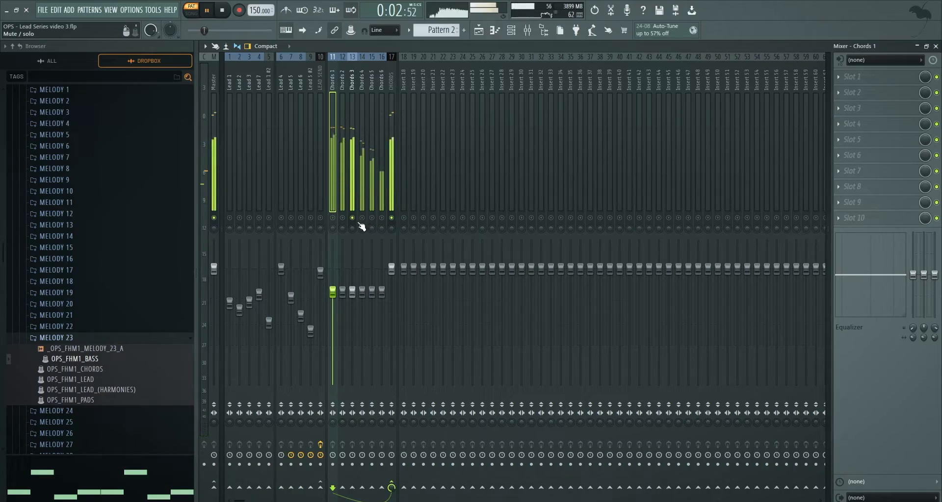
pyautogui.rightClick(333, 217)
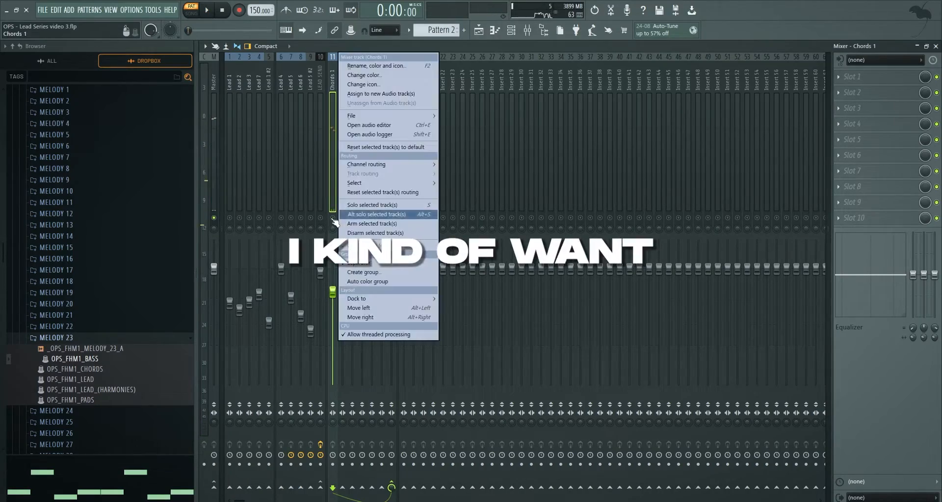
pyautogui.click(339, 215)
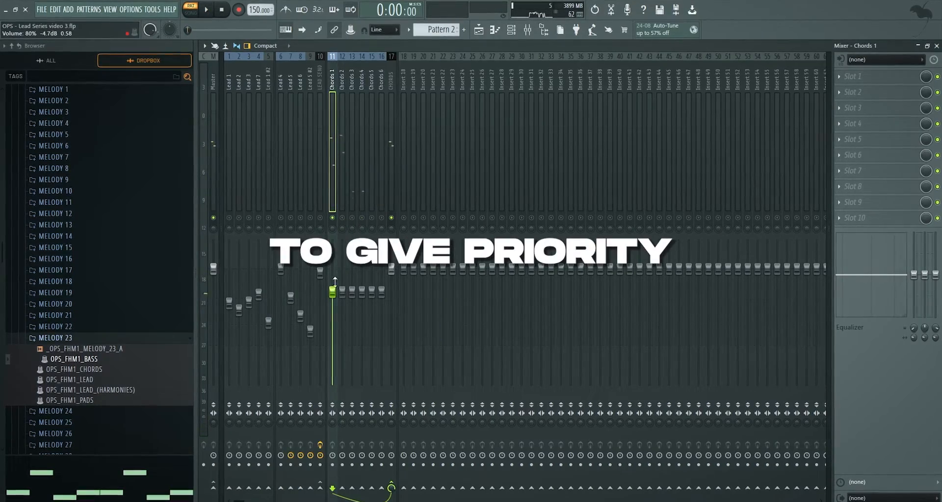
# Lower the Chords 1 and Chords 2 faders to a similar level and set Chords 3 to 73% (-6.5 dB).
pyautogui.moveTo(334, 292); pyautogui.dragTo(342, 318)
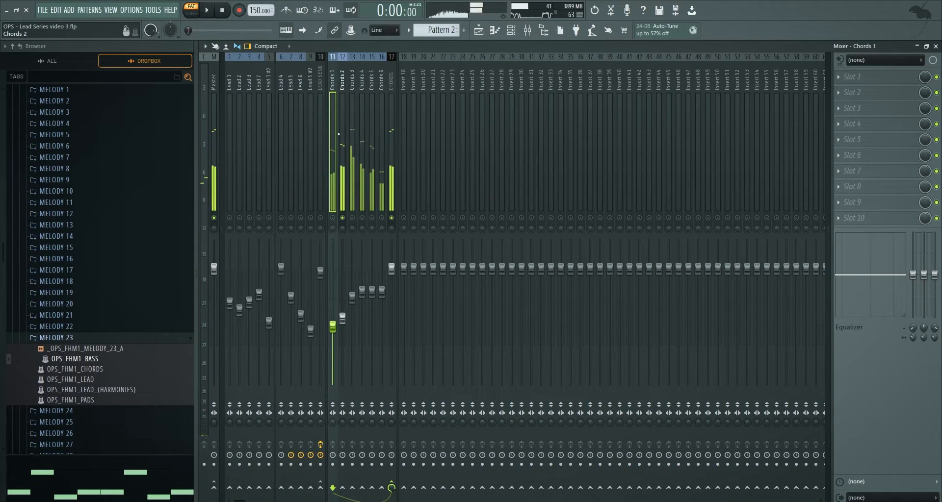
pyautogui.click(342, 218)
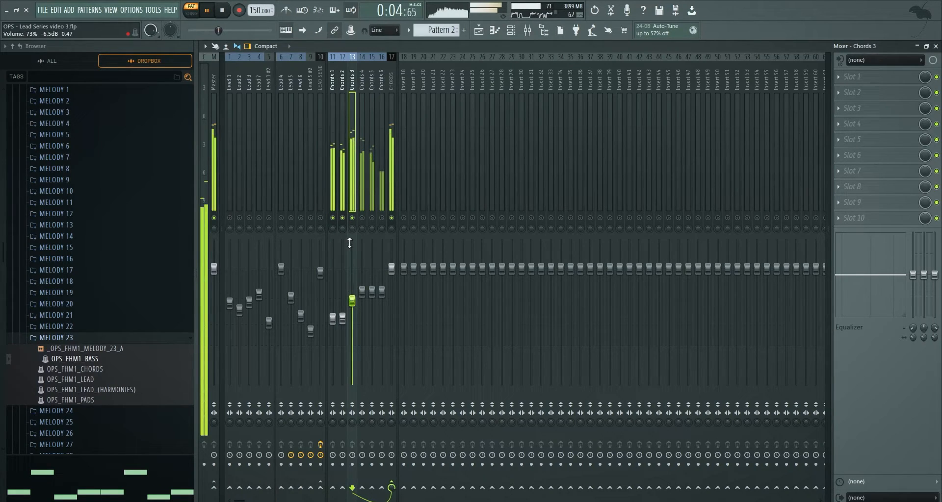
pyautogui.press('space')
# Listen to Chords 1 on its own, then with Chords 2 and Chords 3 added back in.
pyautogui.click(352, 218)
pyautogui.click(342, 218)
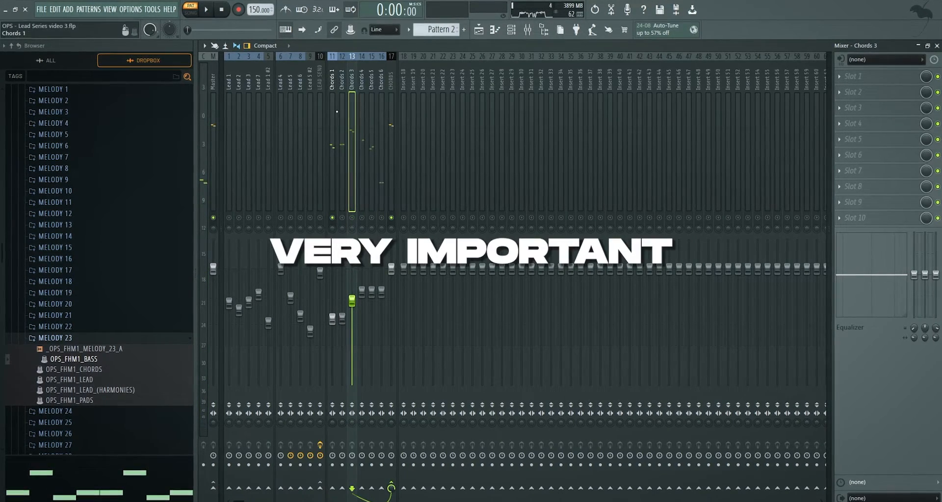
pyautogui.click(333, 82)
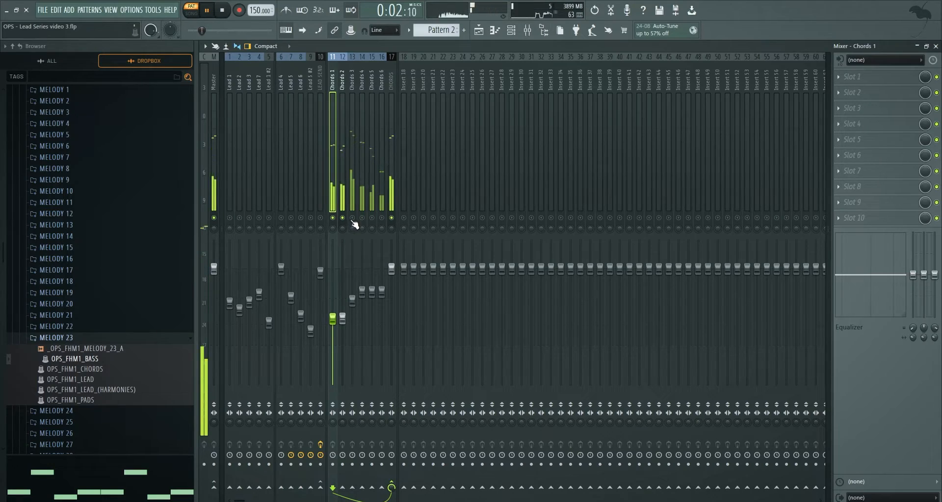
pyautogui.press('space')
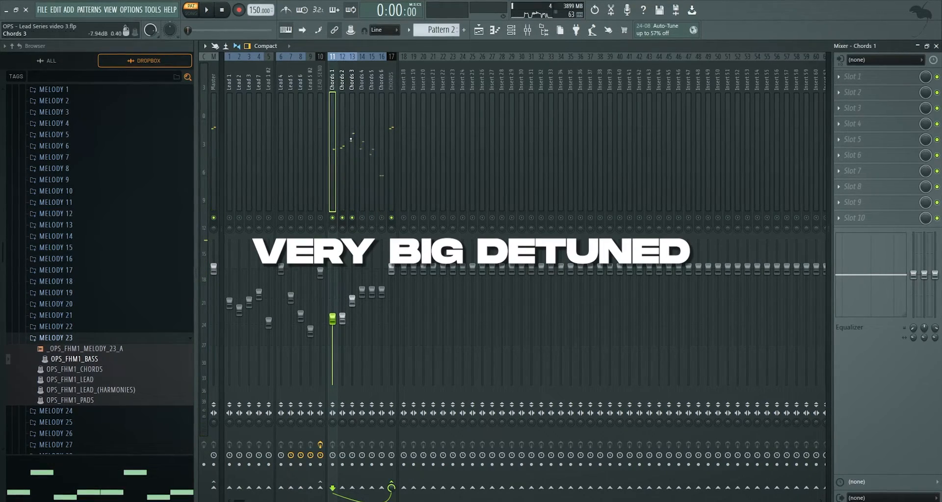
# Solo Chords 4 and Chords 5 in turn, lowering the Chords 4 fader slightly and the Chords 5 fader further.
pyautogui.rightClick(362, 218)
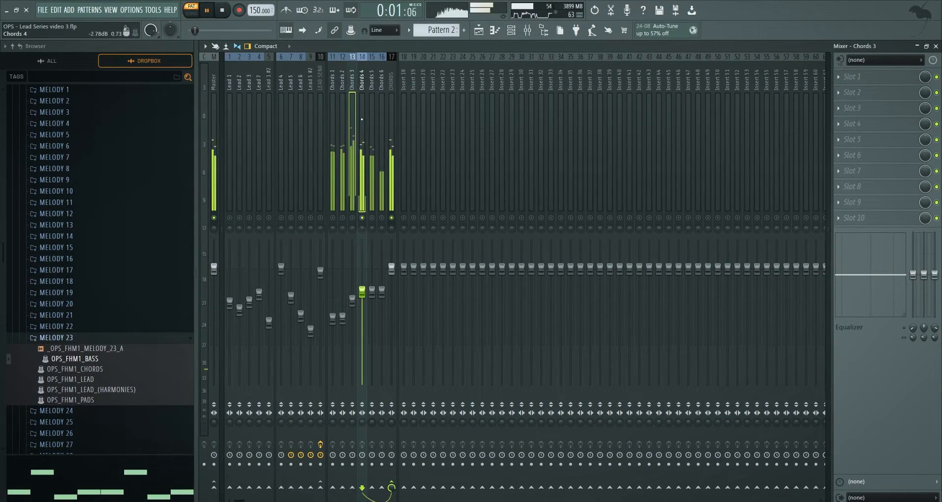
pyautogui.moveTo(363, 291); pyautogui.dragTo(363, 293)
pyautogui.press('space')
pyautogui.rightClick(372, 218)
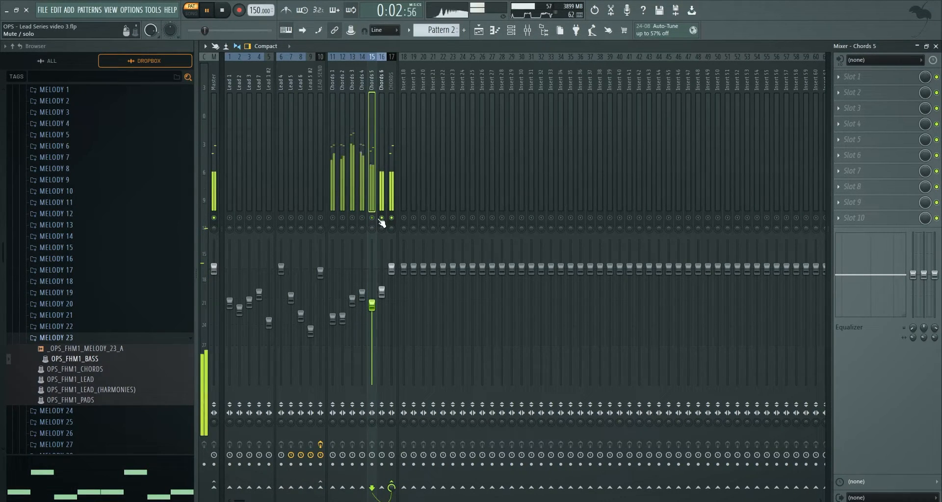
# Mute the Chords 6 channel and set only Chords 1 to Chords 5 as the Layer's children.
pyautogui.press('F6')
pyautogui.click(501, 185)
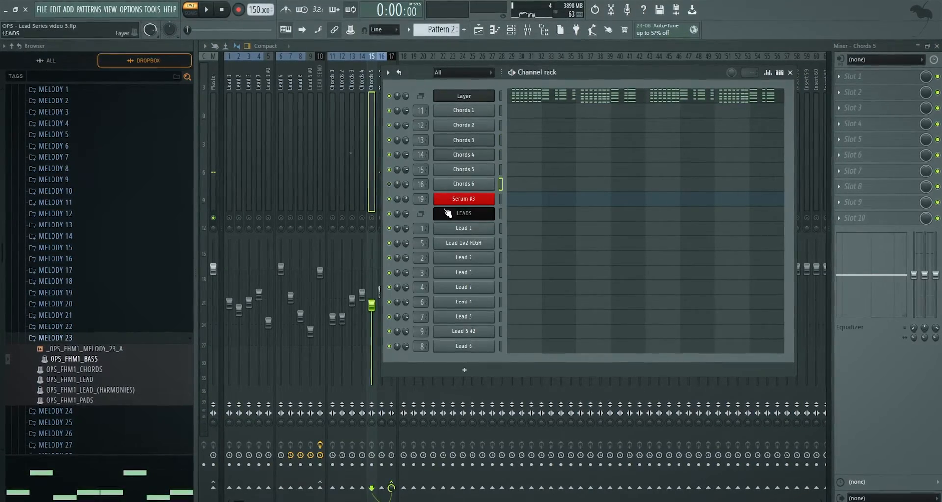
pyautogui.click(473, 94)
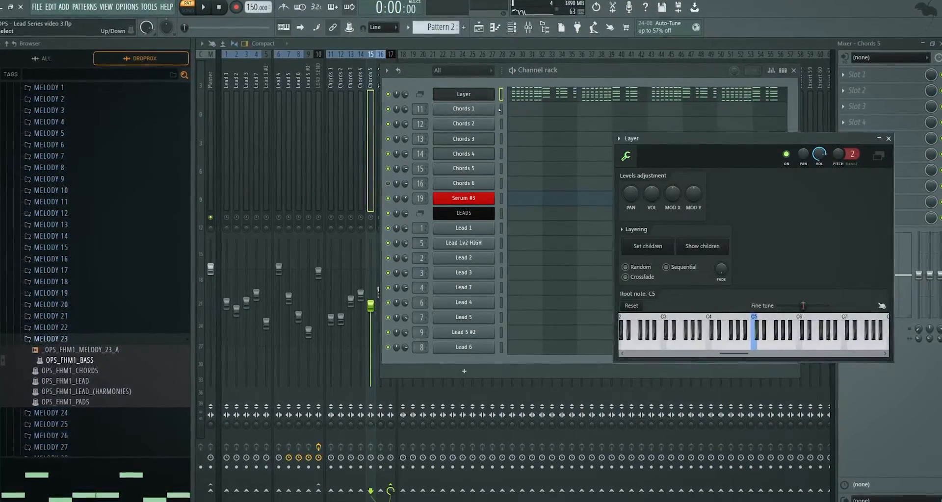
pyautogui.moveTo(499, 111); pyautogui.dragTo(501, 170)
pyautogui.click(834, 221)
pyautogui.click(662, 249)
pyautogui.press('space')
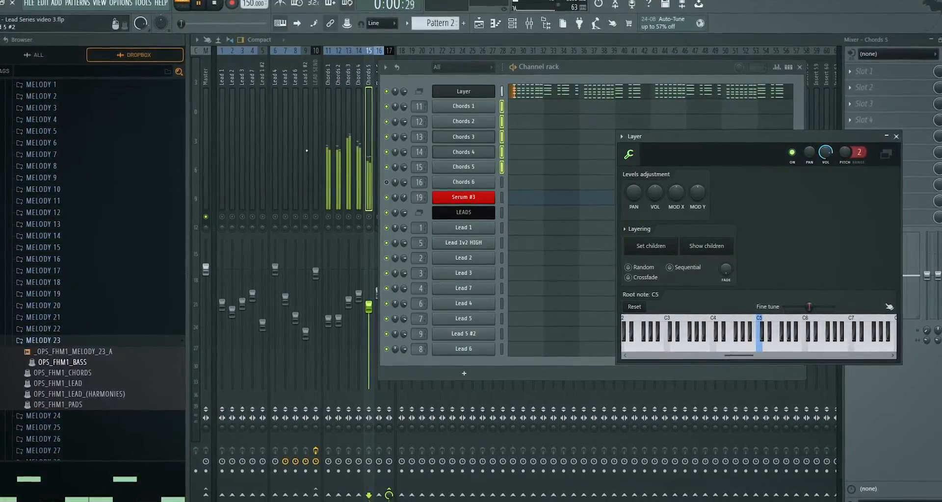
# Move the Chords 6 mixer track out of the chord group to position 19 and reset it to default.
pyautogui.click(283, 144)
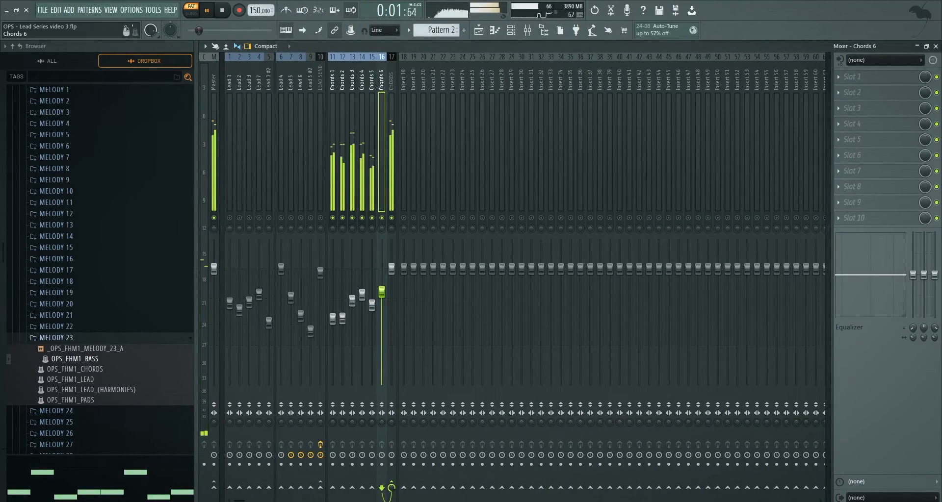
pyautogui.rightClick(411, 75)
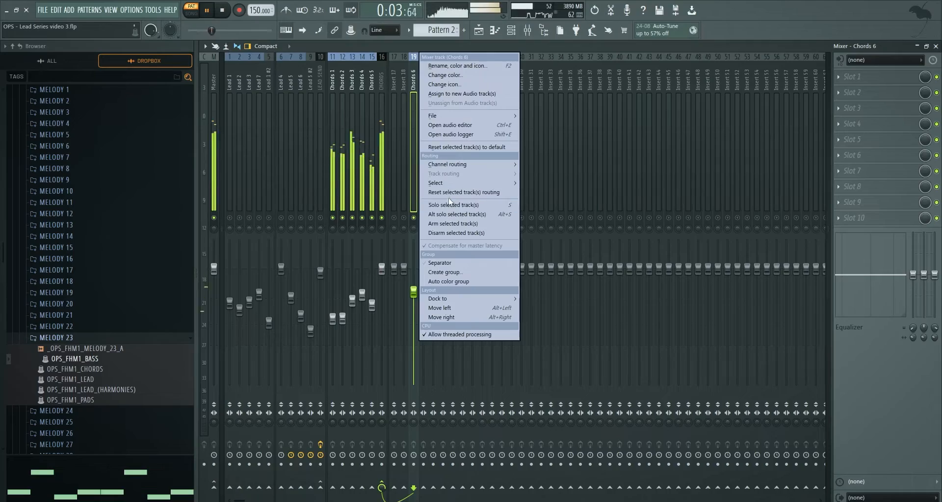
pyautogui.click(463, 147)
pyautogui.click(539, 285)
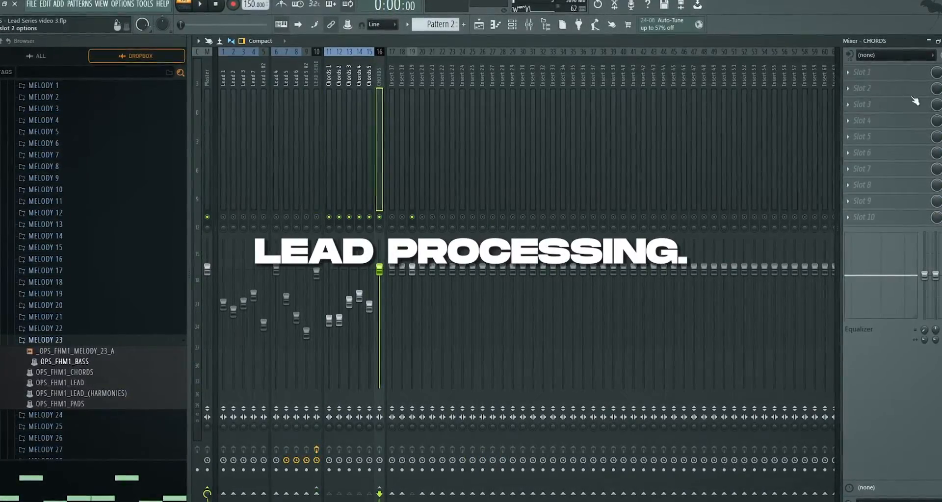
# Load Fruity Parametric EQ 2 in slot 1 of the CHORDS mixer track and change an option of one band.
pyautogui.click(914, 74)
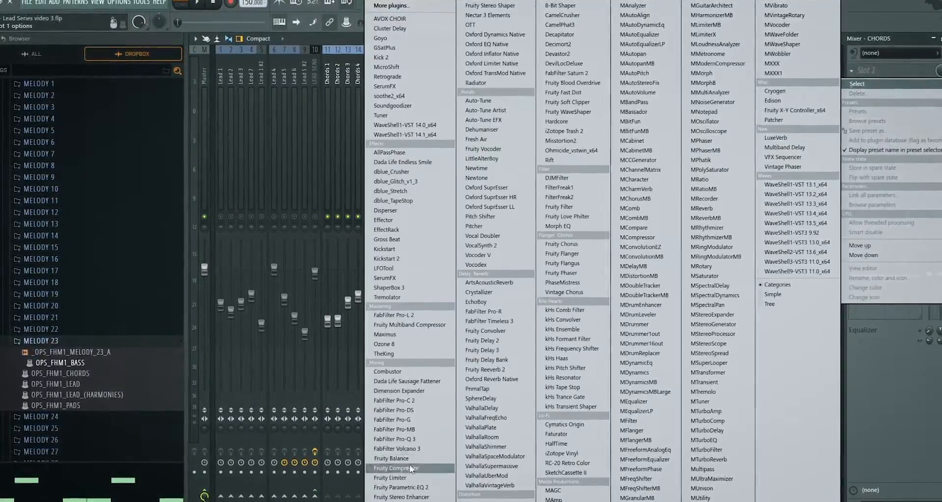
pyautogui.click(401, 487)
pyautogui.rightClick(291, 224)
pyautogui.click(349, 282)
# Load Fruity Compressor in slot 2 of the CHORDS track and lower its threshold to about -10.3 dB.
pyautogui.scroll(-3, 335, 225)
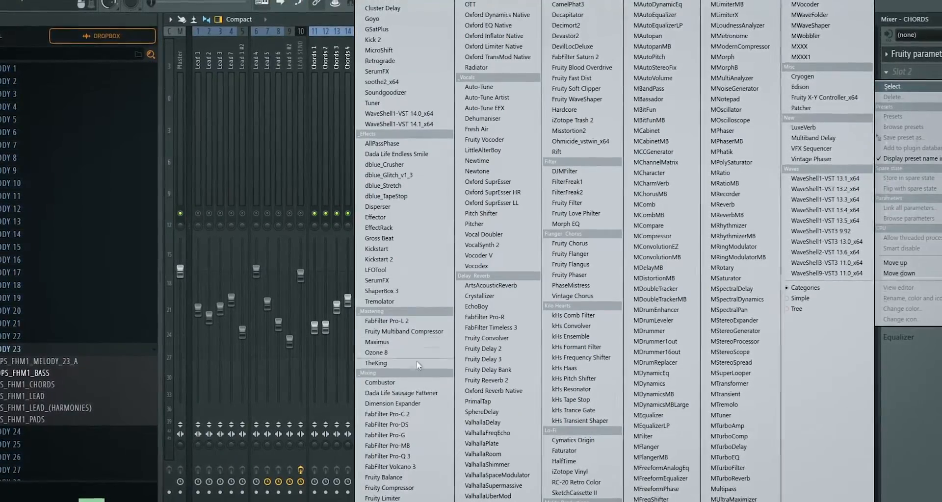
pyautogui.click(389, 488)
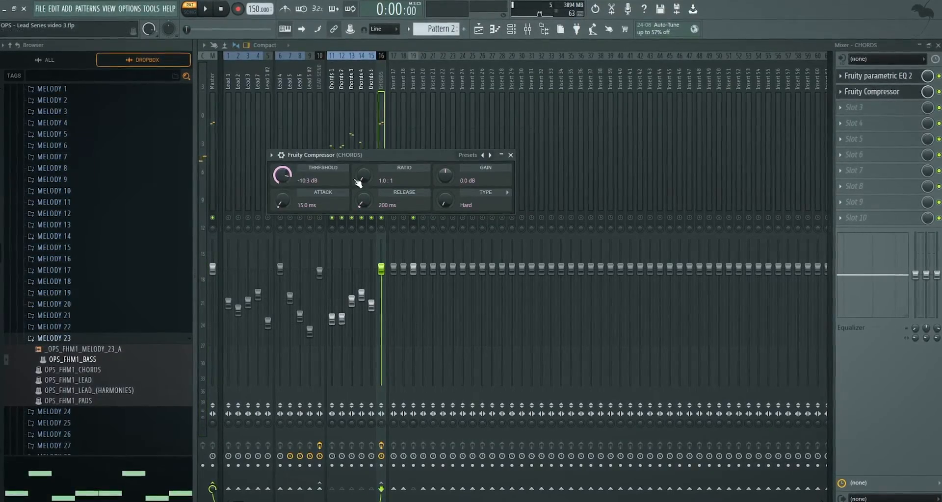
pyautogui.press('space')
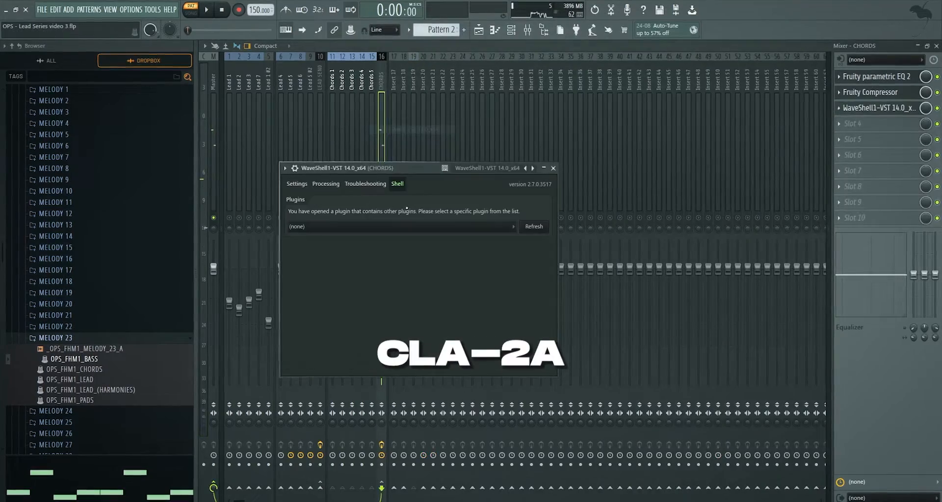
# Choose CLA-2A in the CHORDS track's WaveShell plugin, set Peak Reduction to about 46, and lower the CHORDS fader slightly.
pyautogui.click(340, 227)
pyautogui.click(341, 238)
pyautogui.press('space')
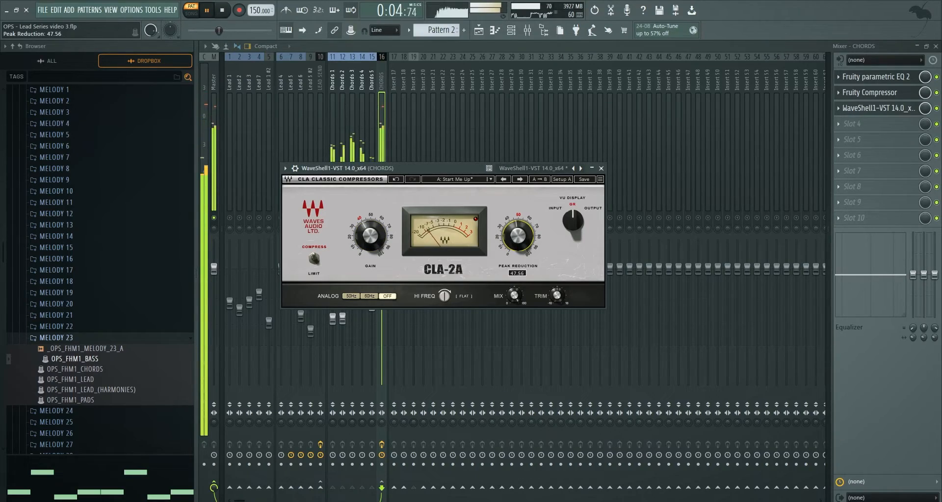
pyautogui.press('space')
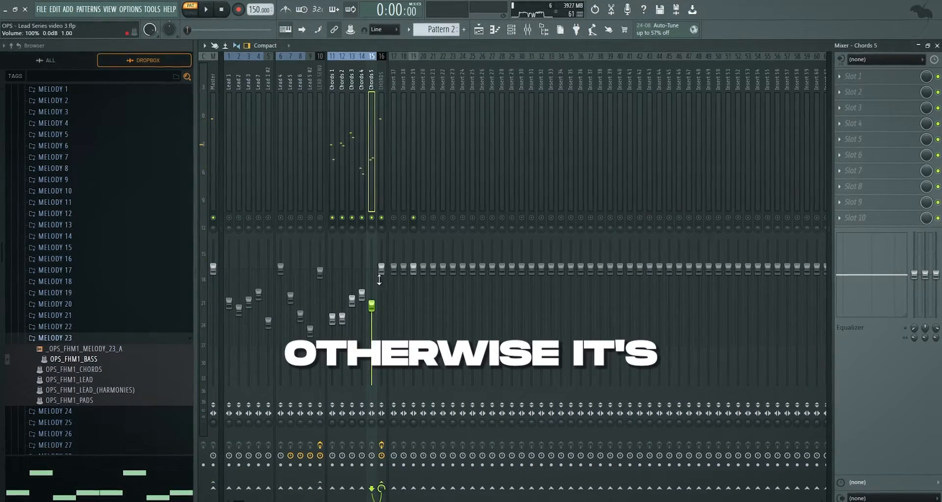
pyautogui.click(379, 283)
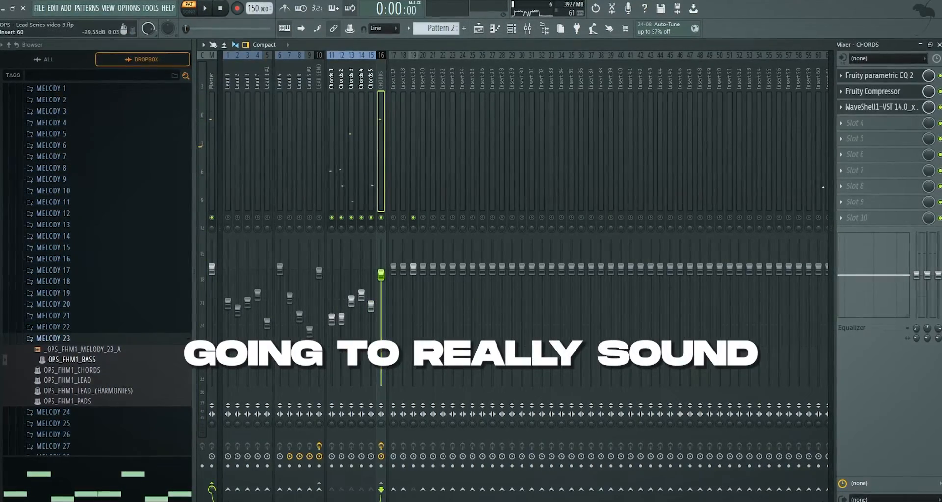
pyautogui.click(880, 107)
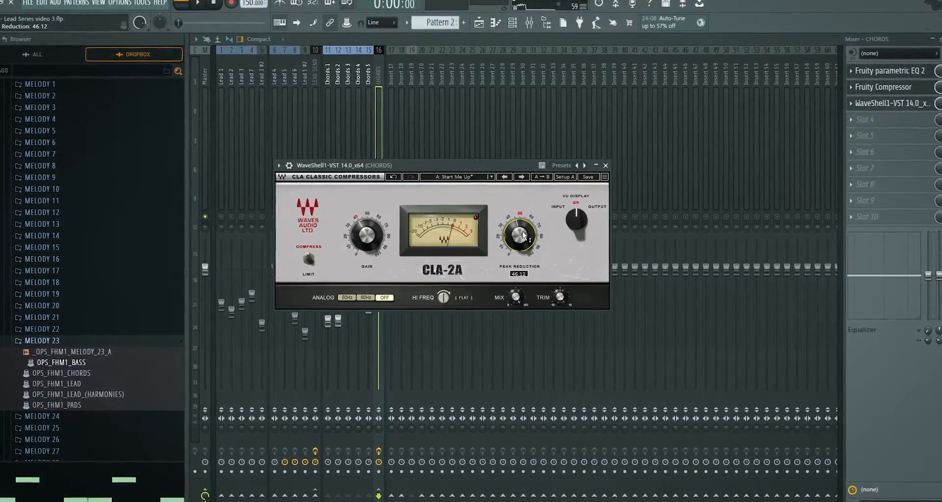
# Load Oxford Inflator Native in slot 5 of the CHORDS track with its effect amount at about 37.
pyautogui.click(913, 152)
pyautogui.moveTo(860, 149)
pyautogui.click(493, 47)
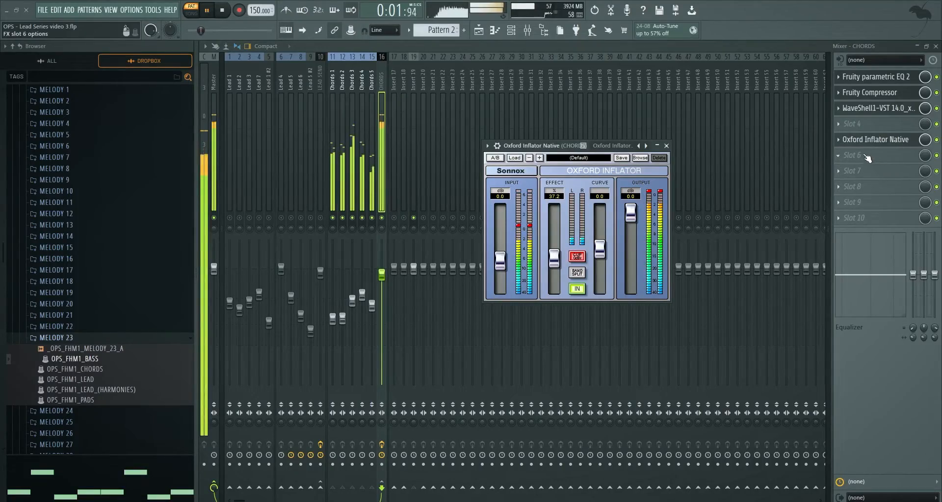
# Load FabFilter Pro-Q 3 in slot 6 of the CHORDS track and add a low cut at about 200 Hz.
pyautogui.click(878, 155)
pyautogui.moveTo(845, 167)
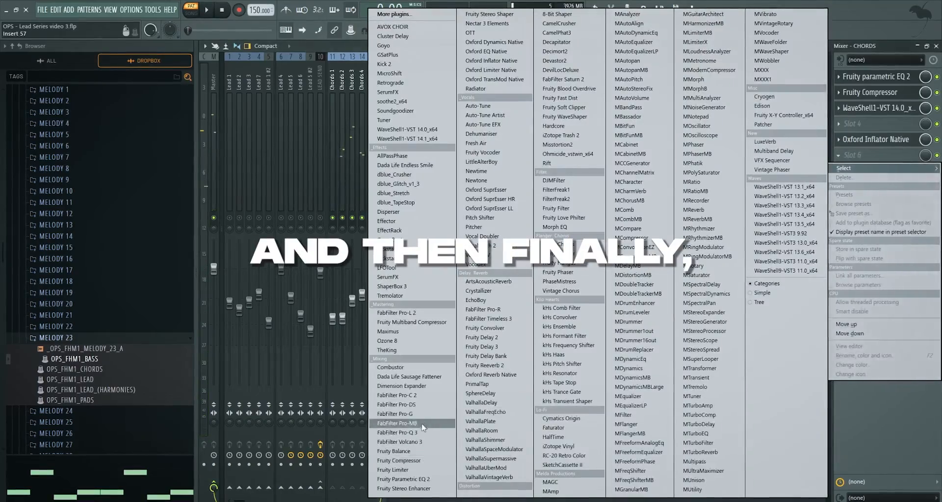
pyautogui.click(412, 435)
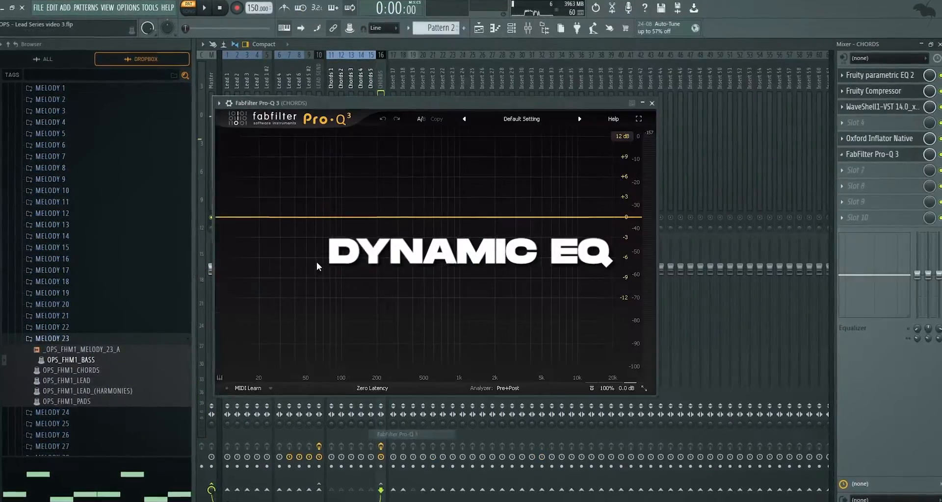
pyautogui.moveTo(228, 216); pyautogui.dragTo(373, 222)
# Add a wide dynamic bell cut at about 443 Hz with Q 0.354, plus another band above 10 kHz.
pyautogui.doubleClick(417, 215)
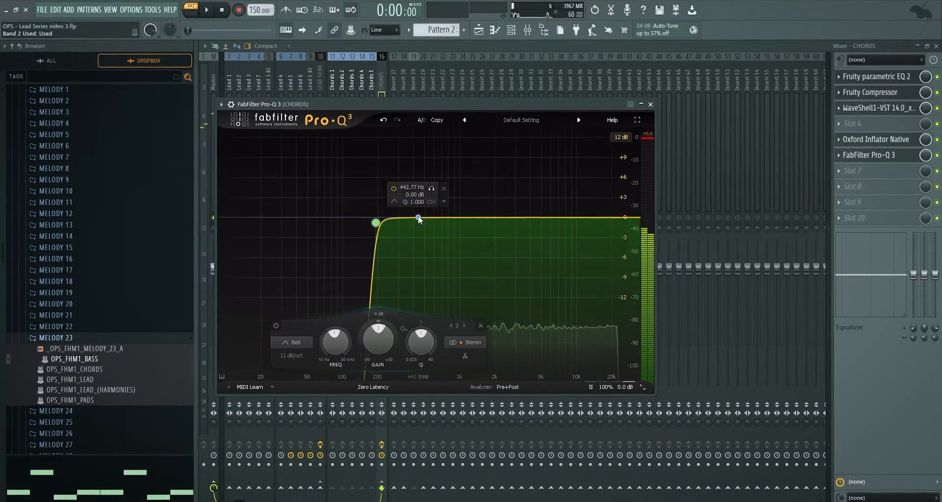
pyautogui.rightClick(416, 216)
pyautogui.click(446, 243)
pyautogui.scroll(-8, 420, 219)
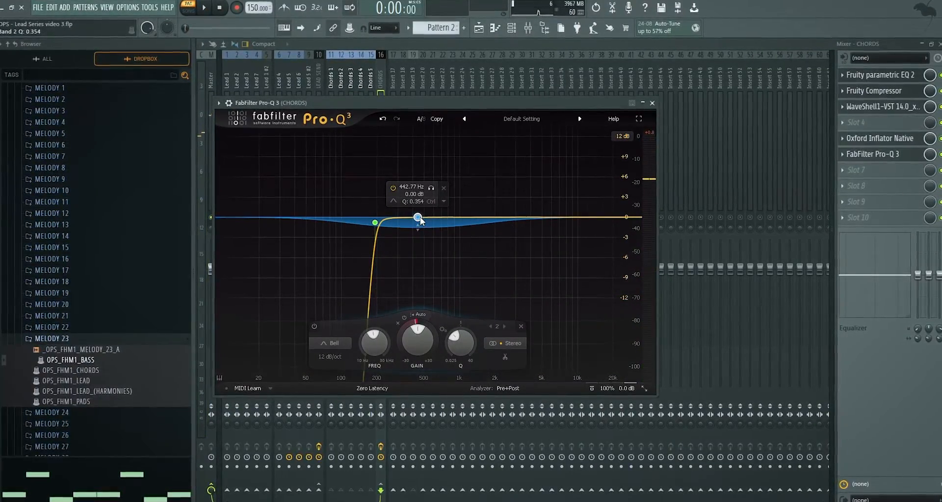
pyautogui.doubleClick(595, 216)
pyautogui.moveTo(595, 217); pyautogui.dragTo(603, 219)
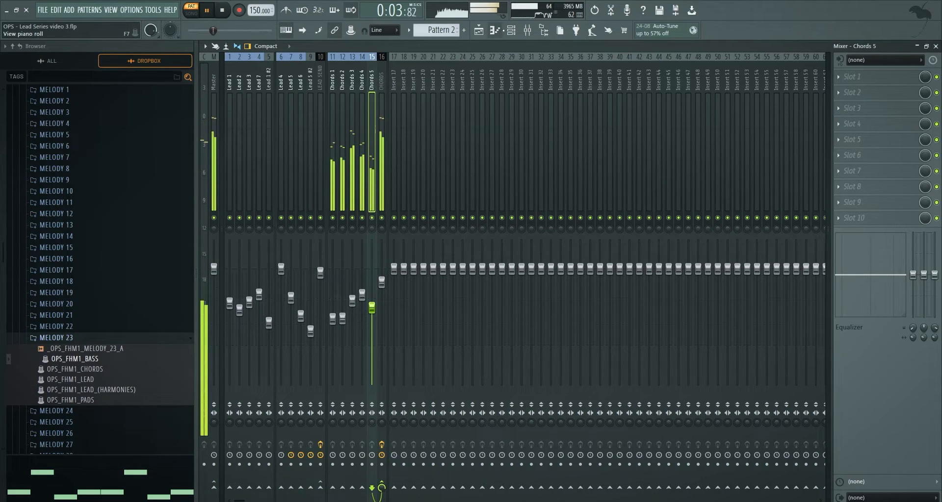
# Play Pattern 2 with leads and chords together and lower the CHORDS fader to about -9.1 dB.
pyautogui.click(512, 31)
pyautogui.press('KP_Subtract')
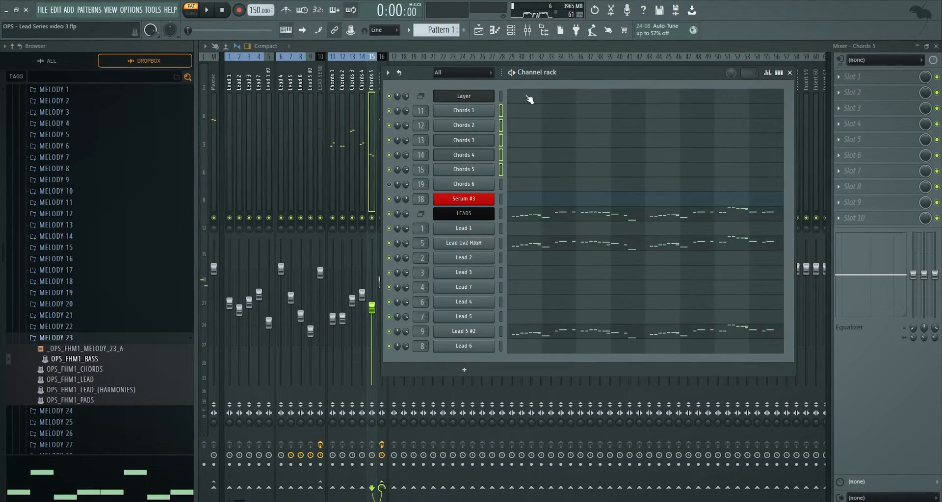
pyautogui.press('KP_Add')
pyautogui.press('space')
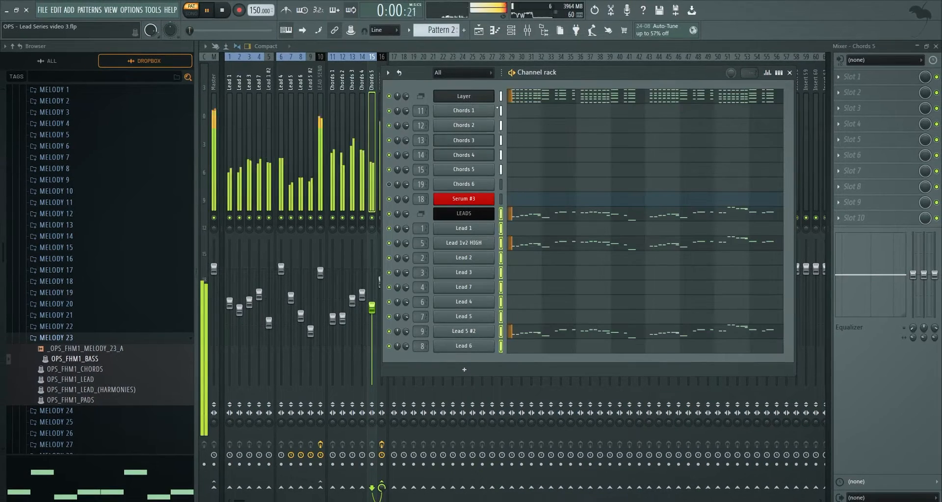
pyautogui.click(321, 169)
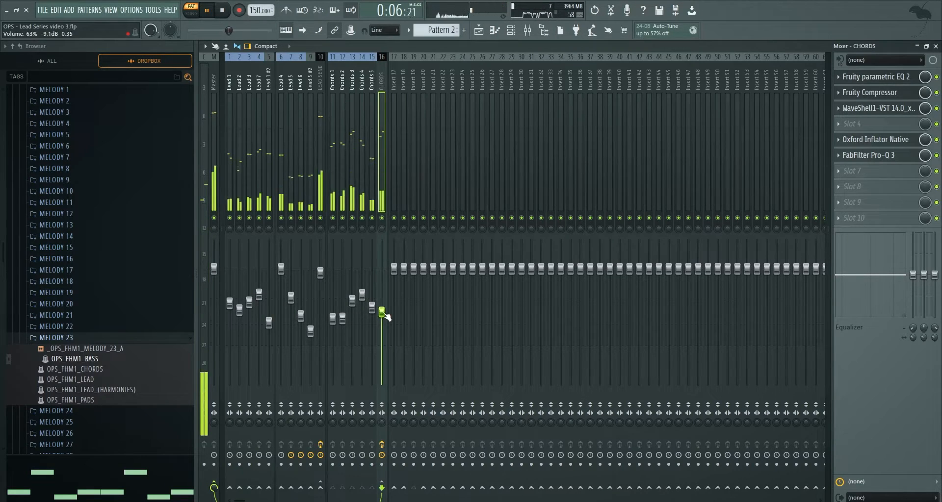
# Solo Lead 6 briefly during playback, restore the other tracks, and set the Lead 6 fader to about -8.8 dB.
pyautogui.click(512, 31)
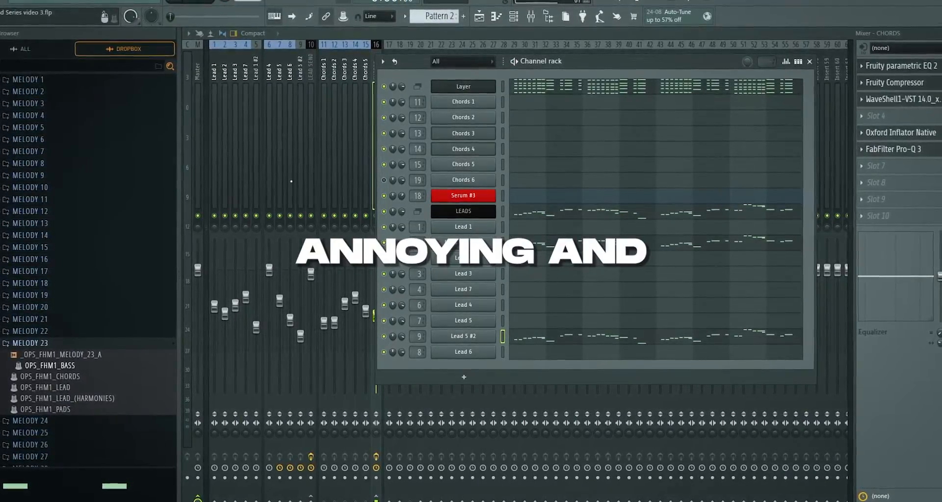
pyautogui.press('space')
pyautogui.press('F6')
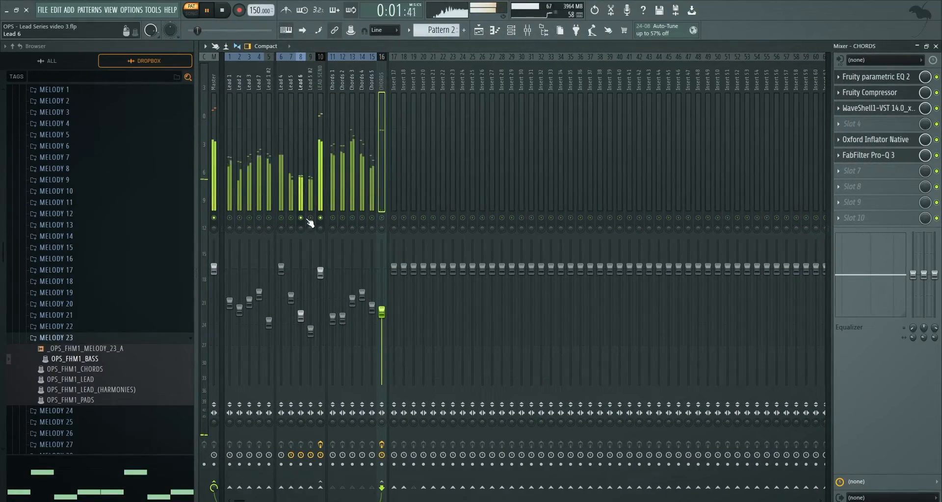
pyautogui.rightClick(303, 219)
pyautogui.click(303, 219)
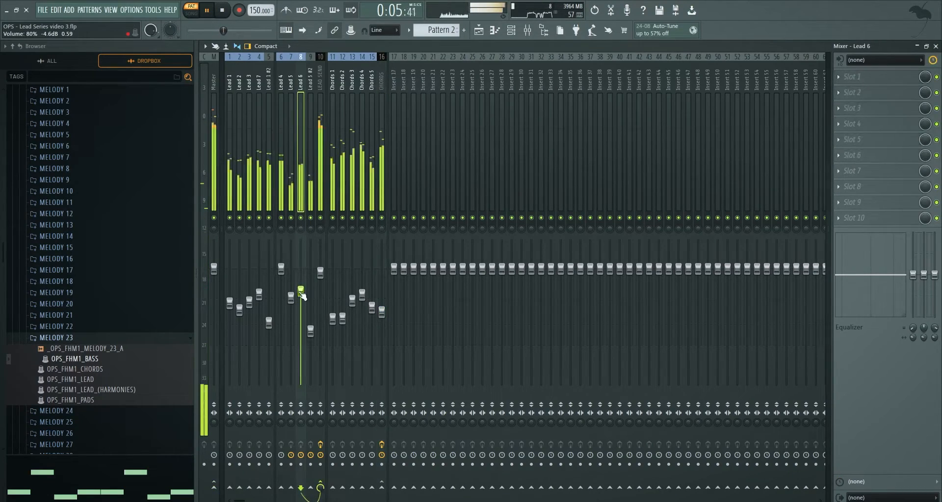
pyautogui.press('space')
pyautogui.moveTo(303, 295); pyautogui.dragTo(302, 315)
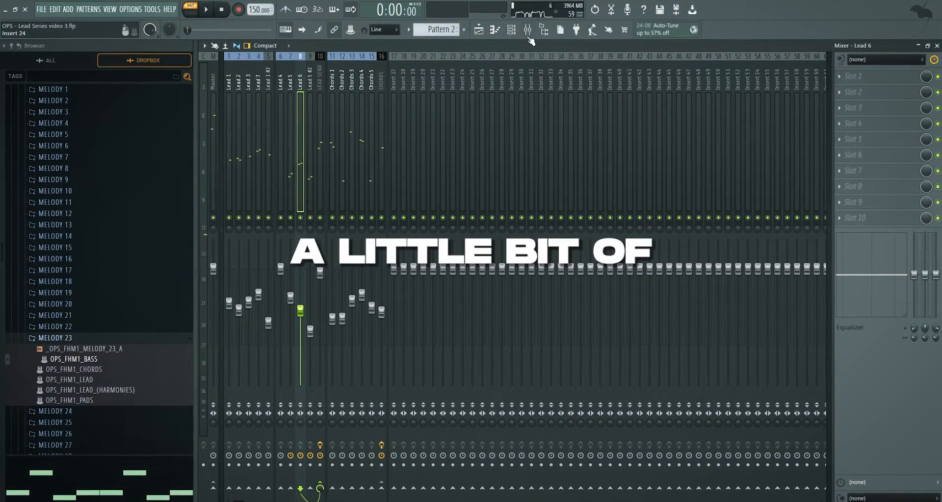
# Open the effects of Lead 6's Serum and compare the sound with Hyper/Dimension off and on.
pyautogui.click(512, 30)
pyautogui.click(490, 344)
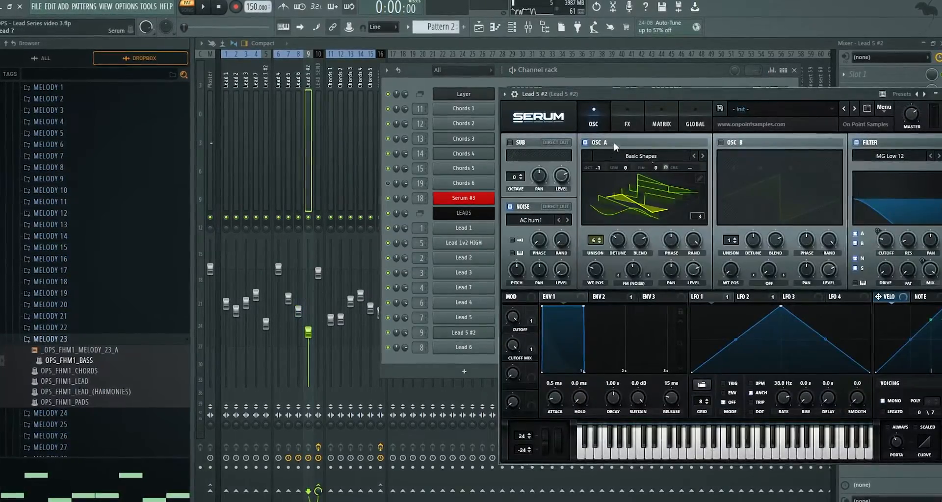
pyautogui.click(612, 132)
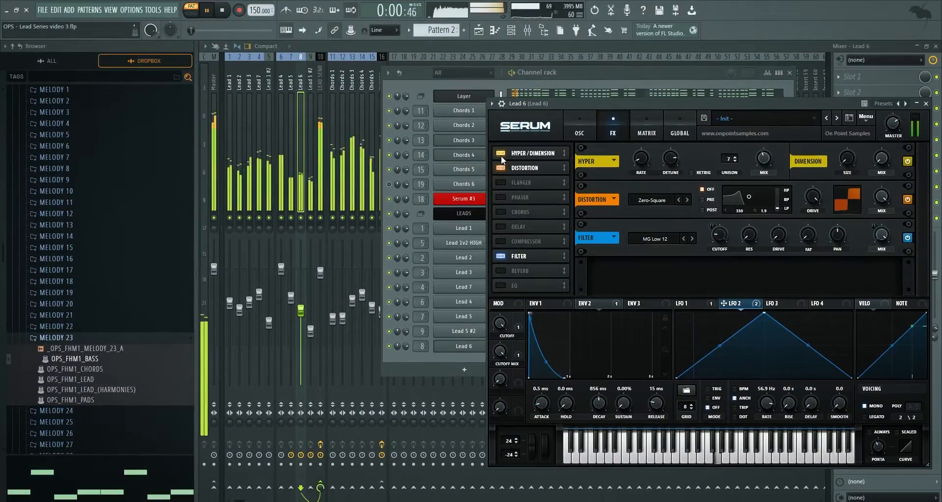
pyautogui.click(501, 151)
pyautogui.click(501, 153)
pyautogui.press('space')
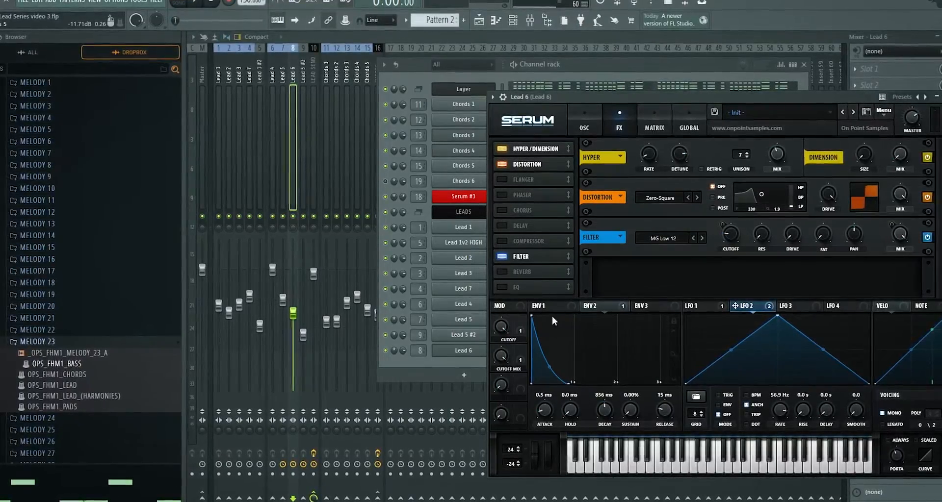
# Give Lead 6 full Env 1 sustain and a 3.6 ms release without Hyper/Dimension, and lower its mixer fader slightly.
pyautogui.moveTo(568, 384); pyautogui.dragTo(574, 315)
pyautogui.moveTo(665, 411); pyautogui.dragTo(669, 426)
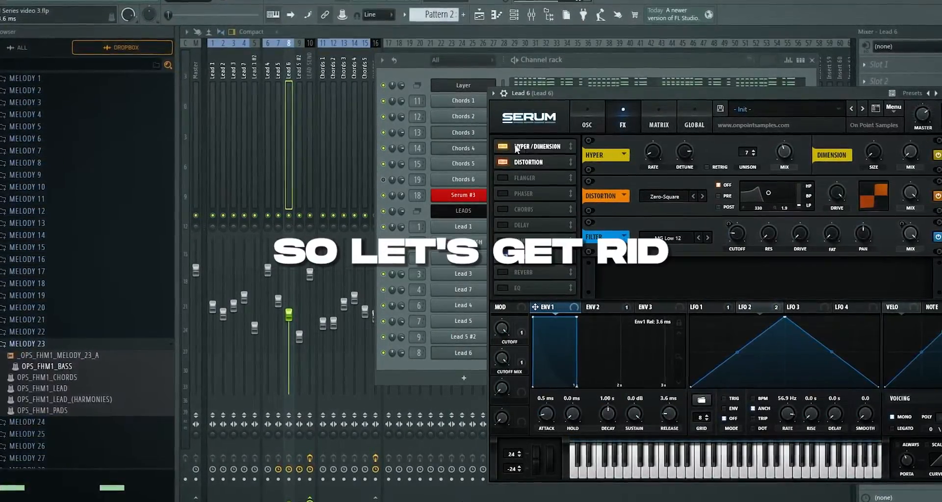
pyautogui.click(503, 146)
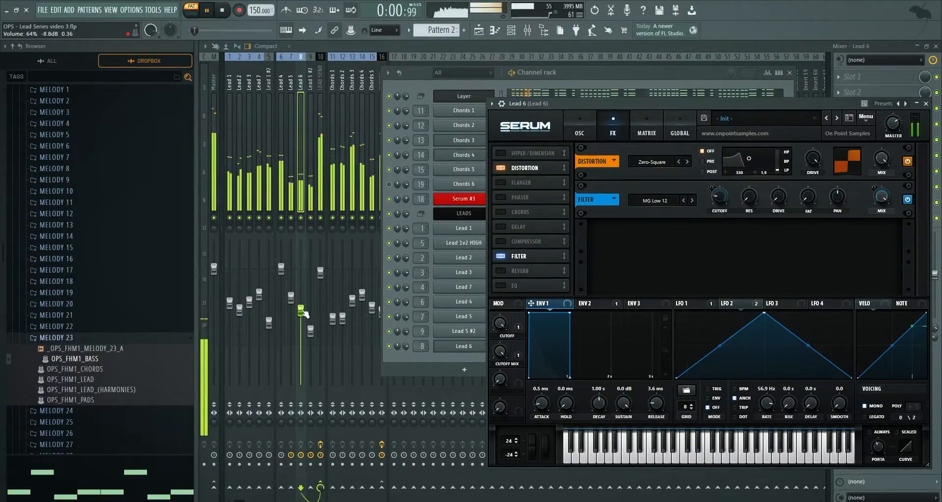
pyautogui.moveTo(302, 314); pyautogui.dragTo(304, 319)
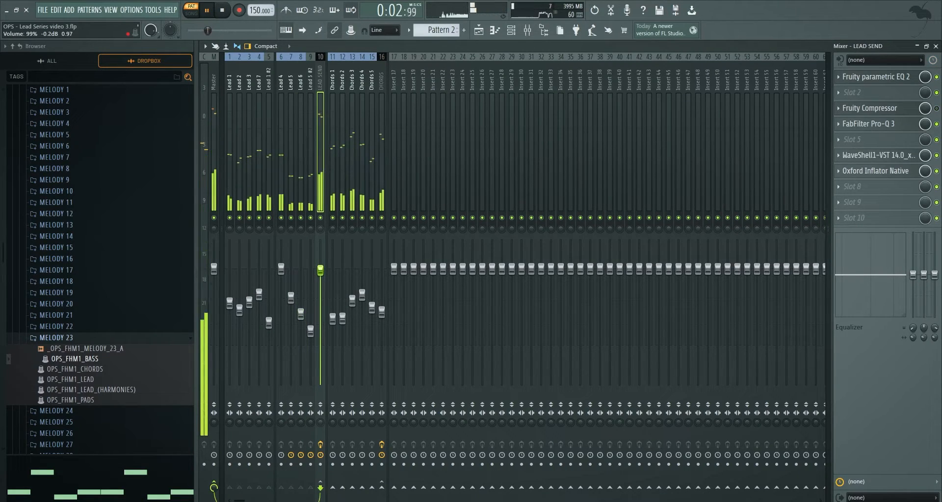
# Select the LEAD SEND and CHORDS mixer tracks together and route them only to insert 17.
pyautogui.click(379, 299)
pyautogui.press('space')
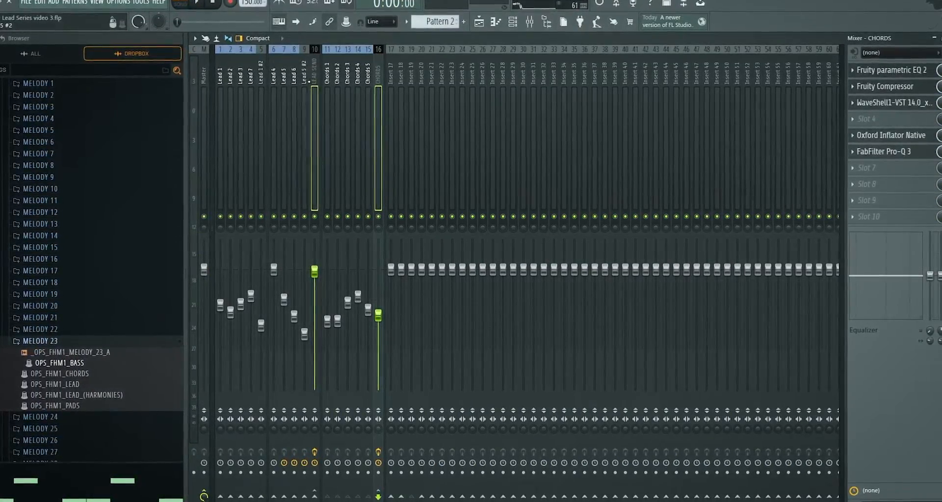
pyautogui.rightClick(390, 500)
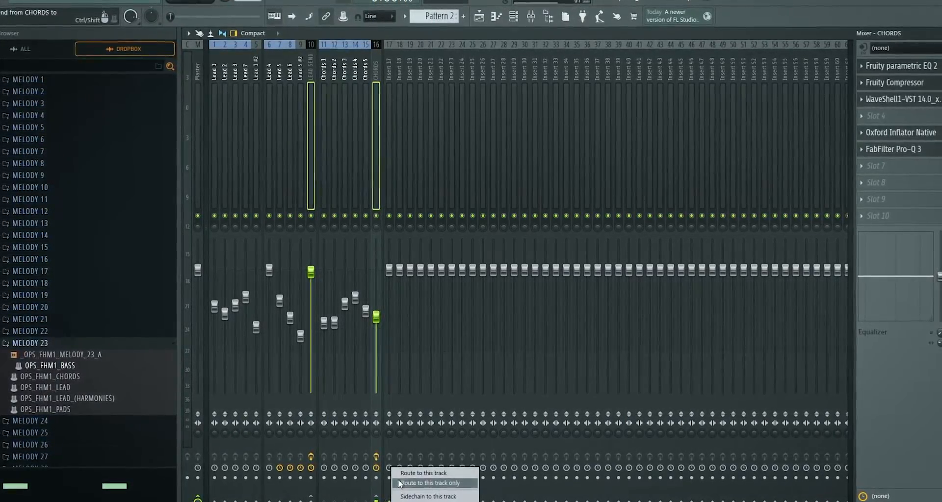
# Name mixer insert 17 TOTAL SEND and colour it white.
pyautogui.rightClick(390, 47)
pyautogui.click(416, 54)
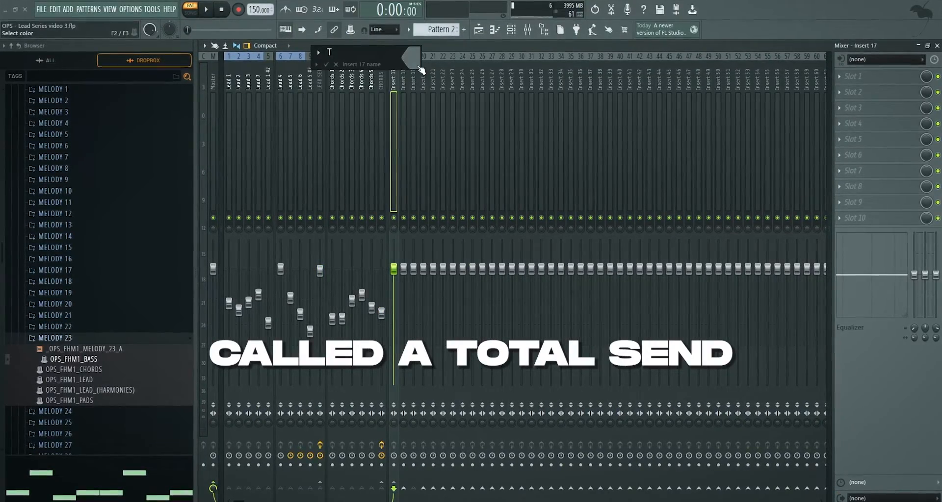
pyautogui.write('TOTAL SEND')
pyautogui.click(416, 65)
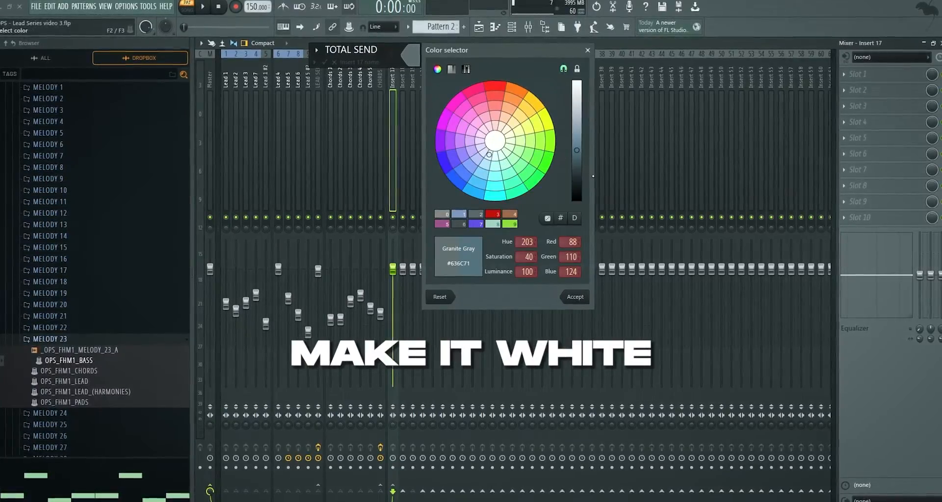
pyautogui.moveTo(579, 137); pyautogui.dragTo(577, 80)
pyautogui.click(575, 298)
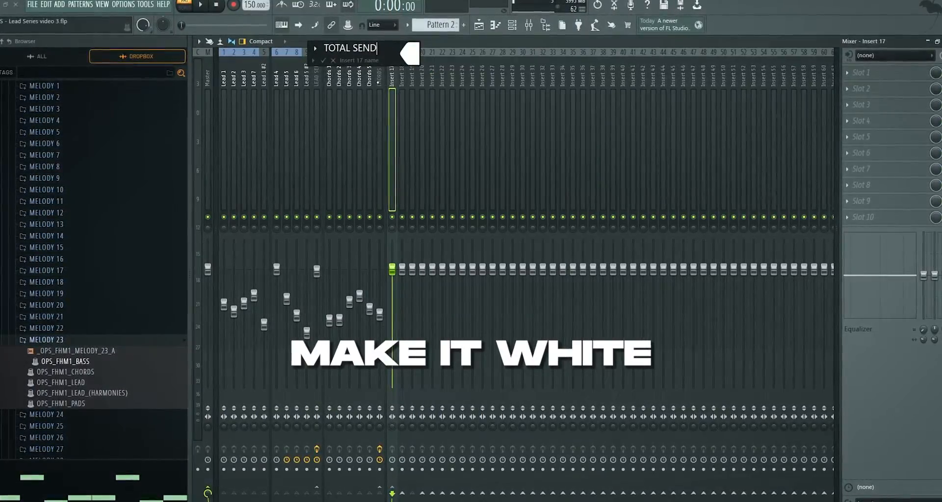
pyautogui.press('Return')
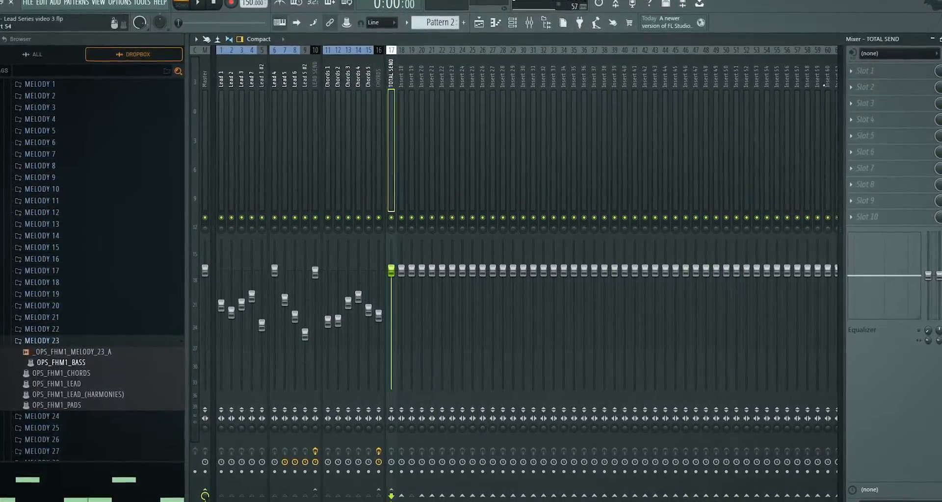
# Add Fruity Parametric EQ 2 to TOTAL SEND and set band 1 to a steep high pass at about 166 Hz.
pyautogui.click(391, 162)
pyautogui.click(852, 71)
pyautogui.moveTo(868, 84)
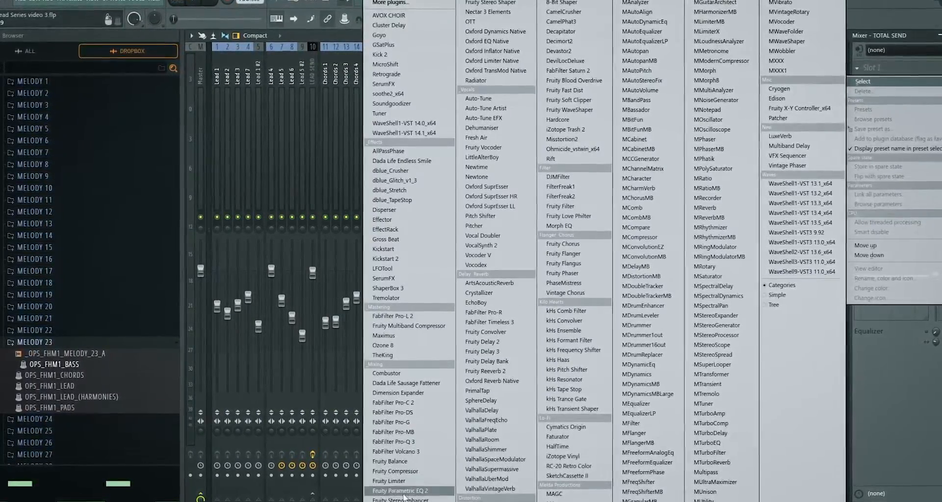
pyautogui.click(410, 488)
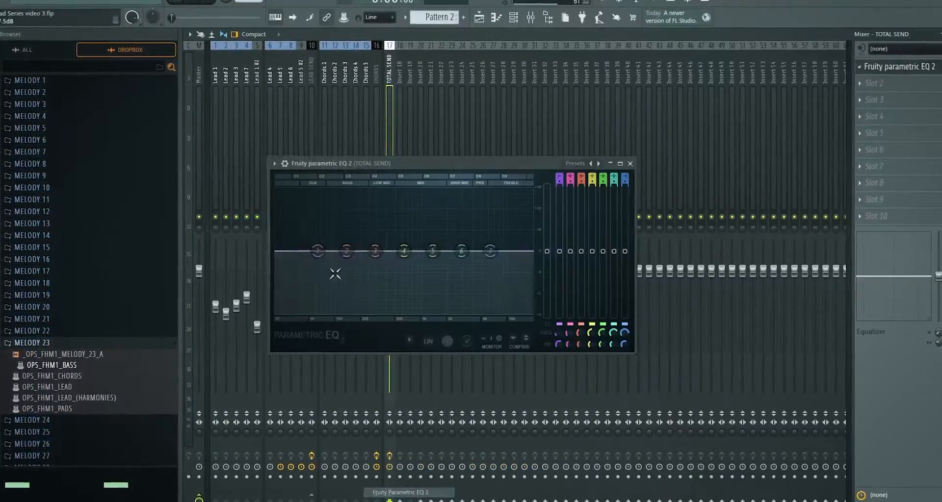
pyautogui.rightClick(317, 251)
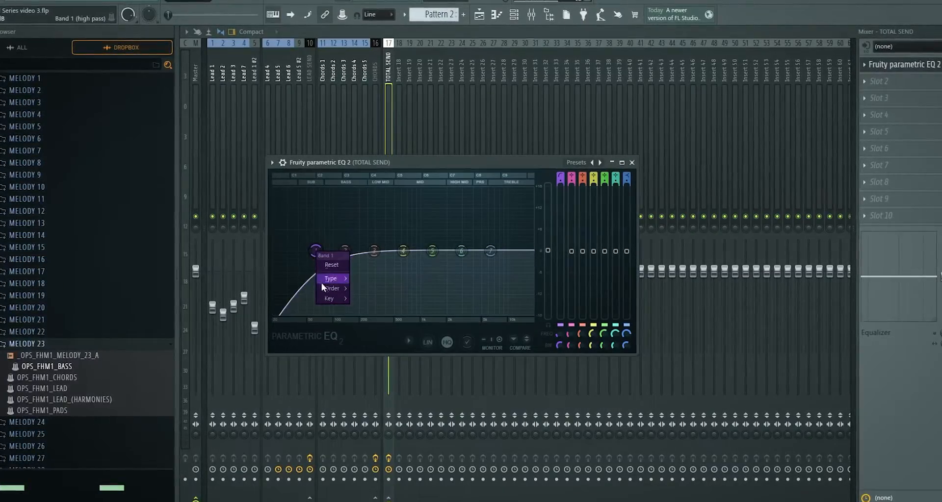
pyautogui.moveTo(331, 289)
pyautogui.click(361, 289)
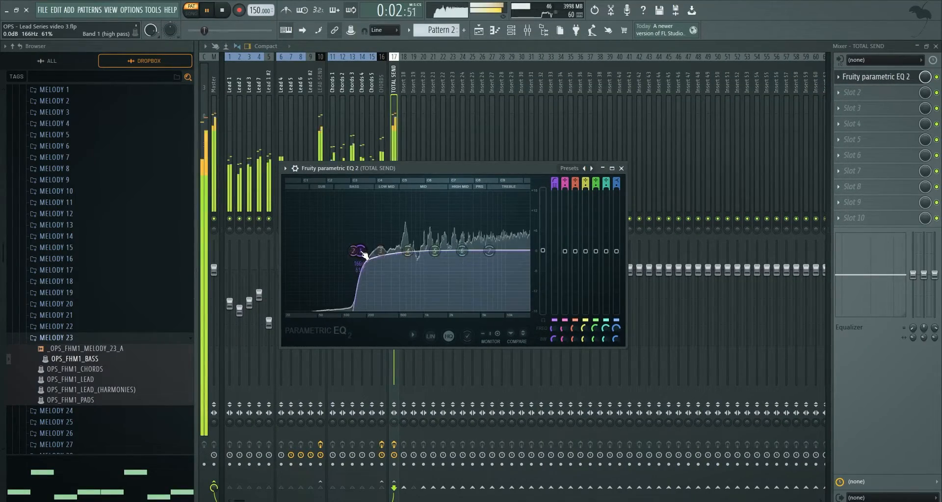
# Load Oxford Inflator Native in slot 3 of TOTAL SEND and fine-tune Lead 6's mixer level during playback.
pyautogui.click(400, 85)
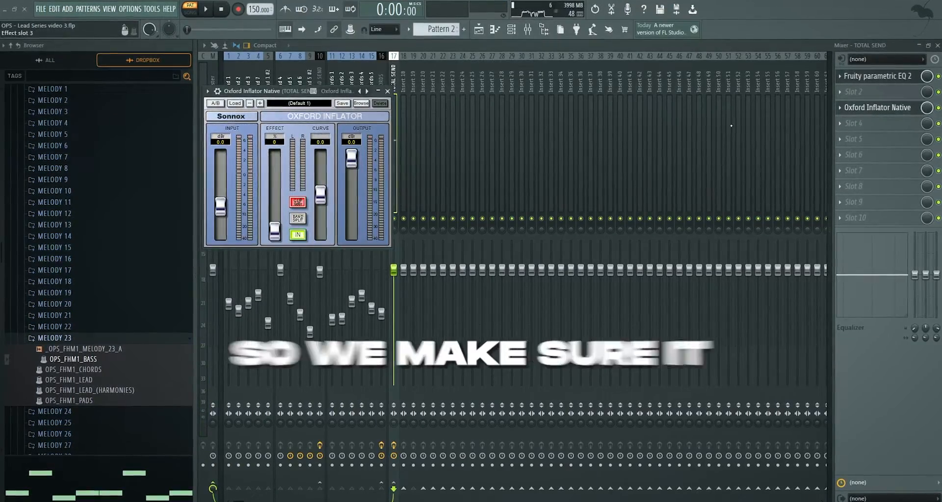
pyautogui.click(387, 92)
pyautogui.scroll(-1, 364, 118)
pyautogui.scroll(1, 211, 122)
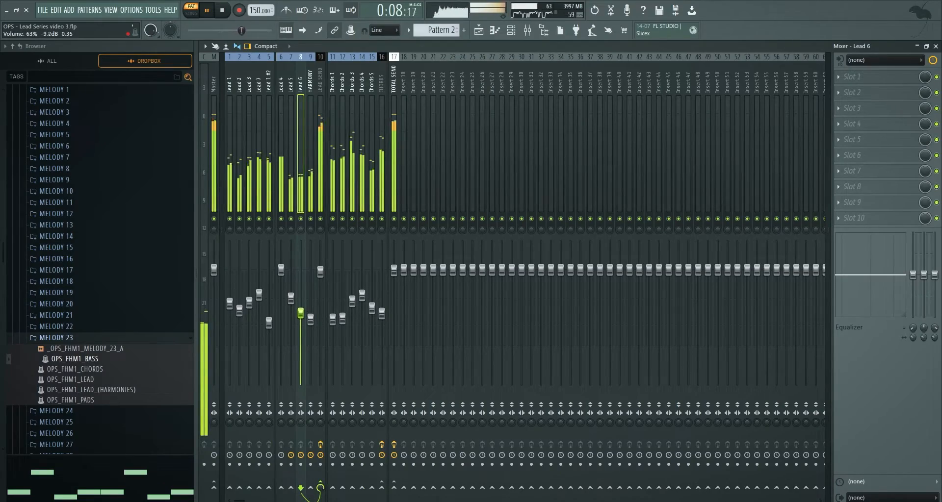
pyautogui.press('space')
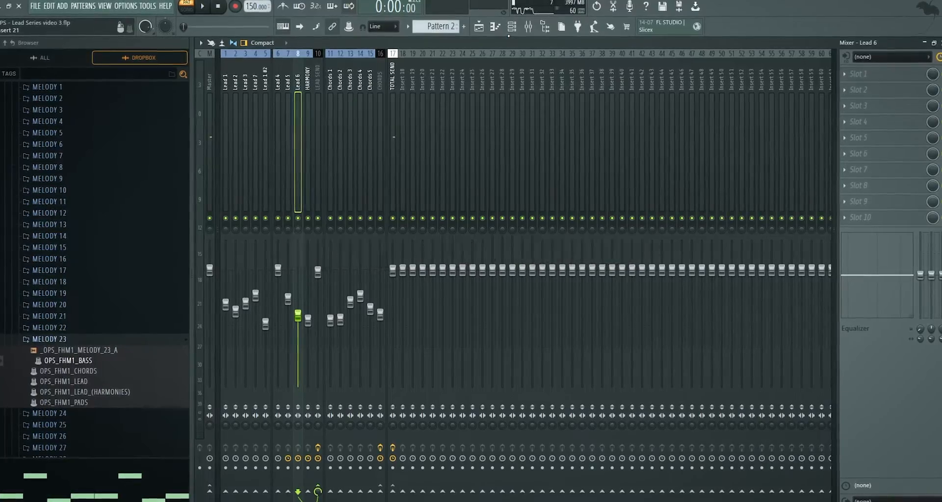
# Review the Serum oscillator and envelope settings of Chords 3, Chords 4, Chords 5 and Chords 1.
pyautogui.click(513, 26)
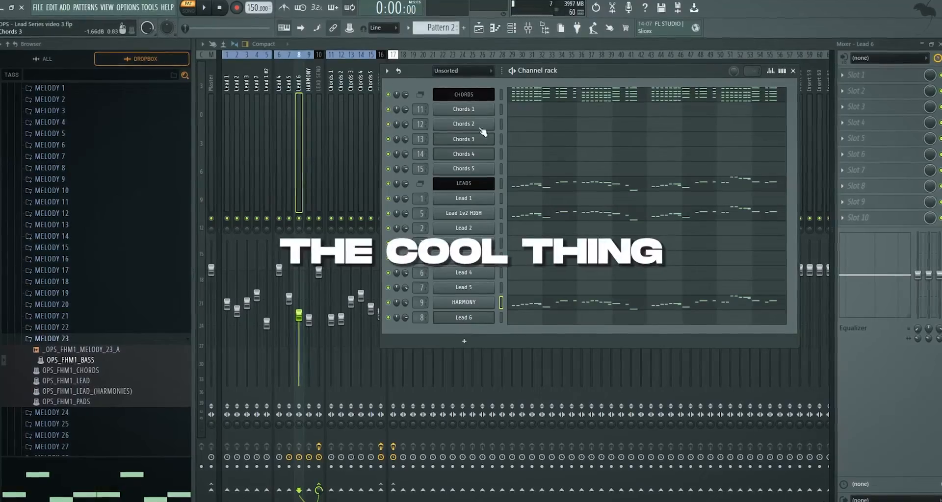
pyautogui.click(463, 138)
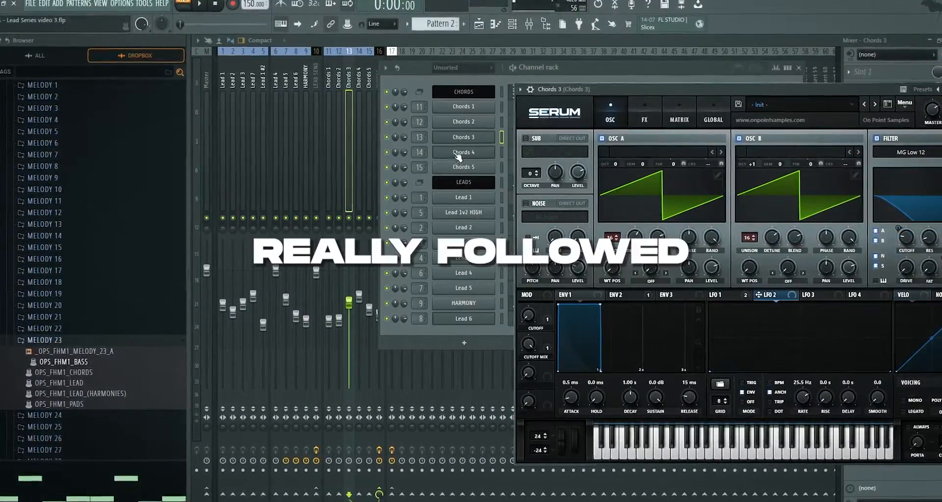
pyautogui.click(457, 154)
pyautogui.click(457, 168)
pyautogui.click(456, 107)
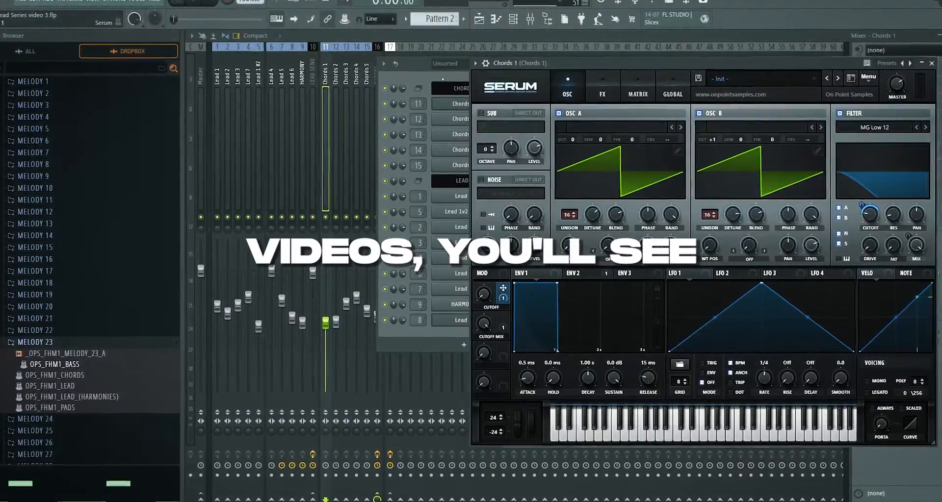
pyautogui.click(456, 105)
pyautogui.click(456, 105)
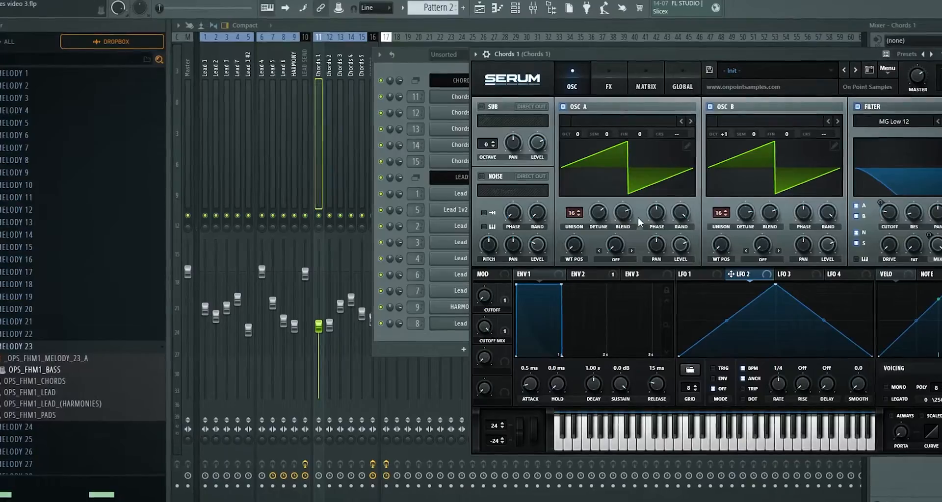
# Inspect Chords 1's oscillator A warp options and its Serum effects without changing them.
pyautogui.click(616, 258)
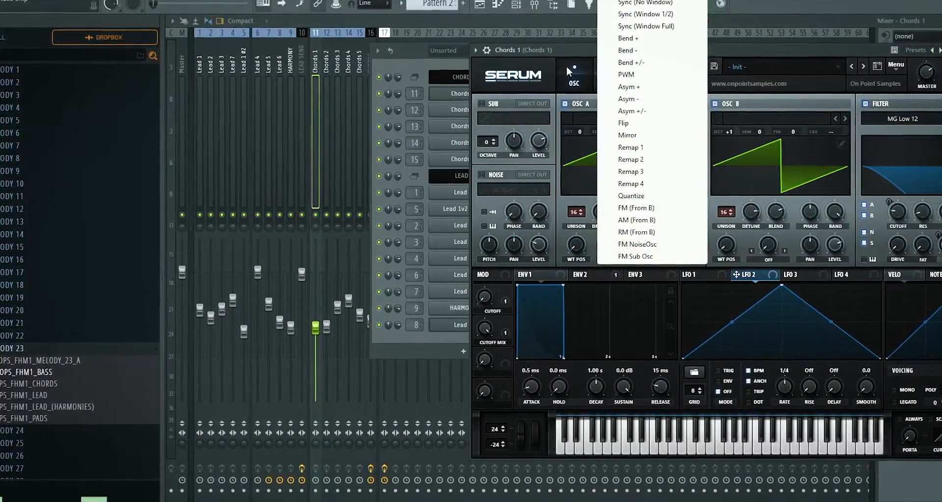
pyautogui.click(571, 73)
pyautogui.click(613, 81)
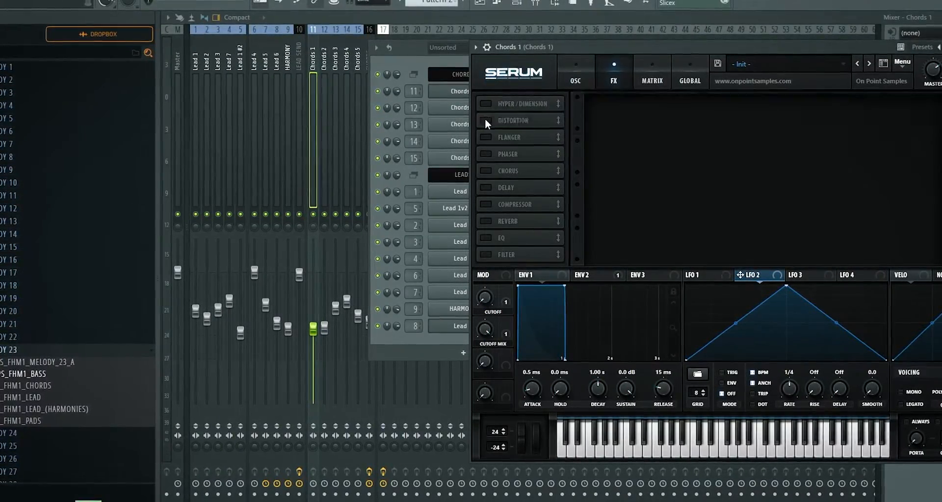
pyautogui.click(575, 74)
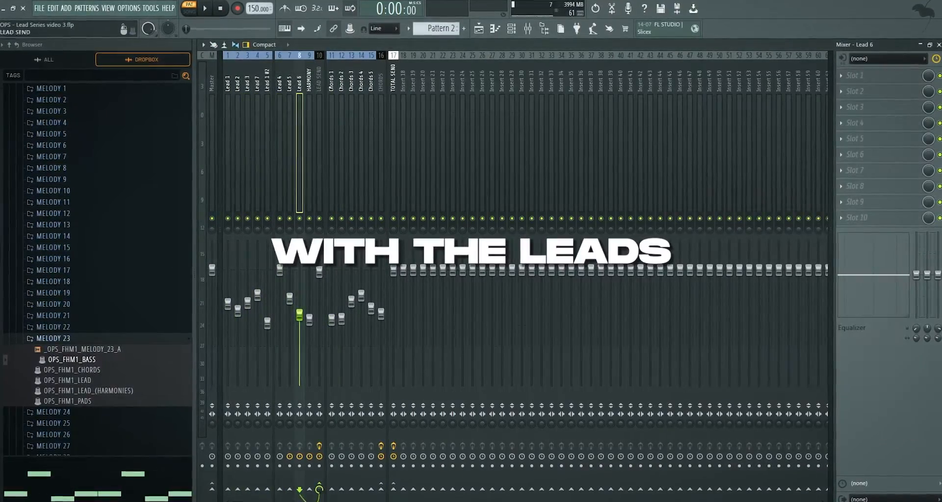
# Compare the chord and lead mixer tracks with the send effects chain, and inspect Lead 4's Serum patch.
pyautogui.click(352, 78)
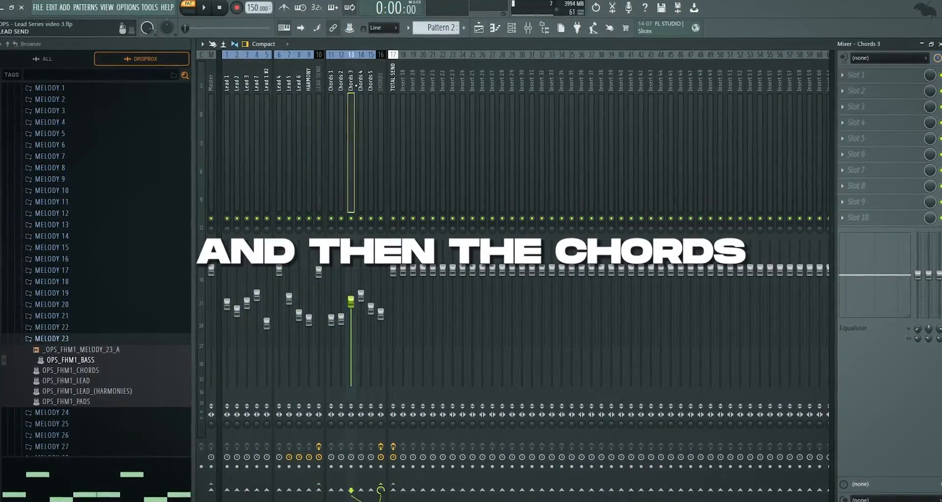
pyautogui.click(381, 78)
pyautogui.click(512, 25)
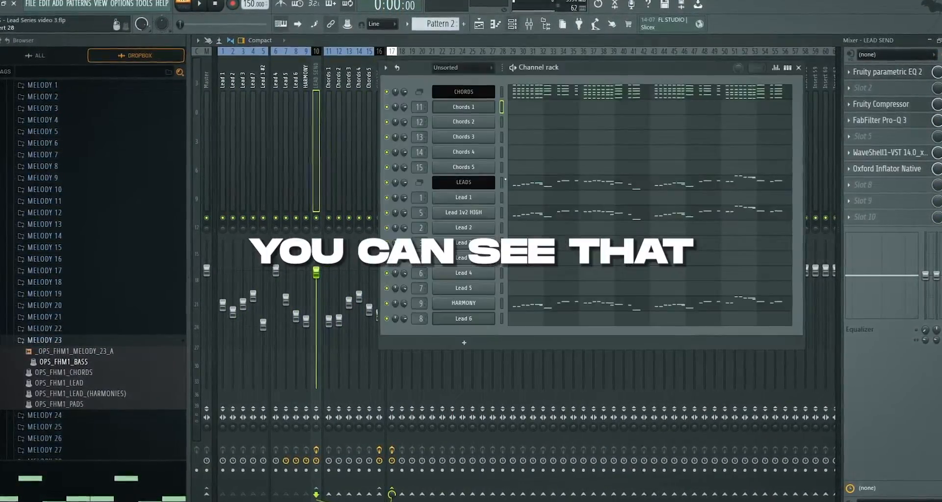
pyautogui.click(501, 212)
pyautogui.click(463, 273)
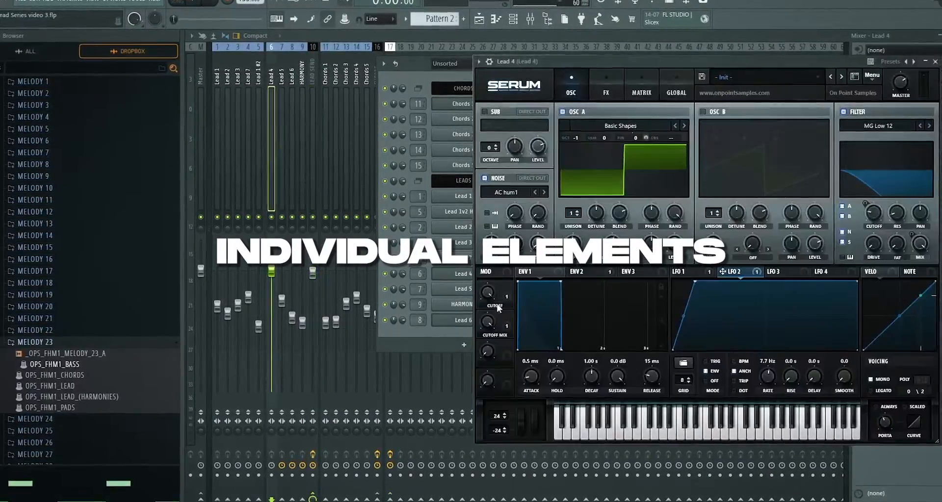
pyautogui.click(463, 273)
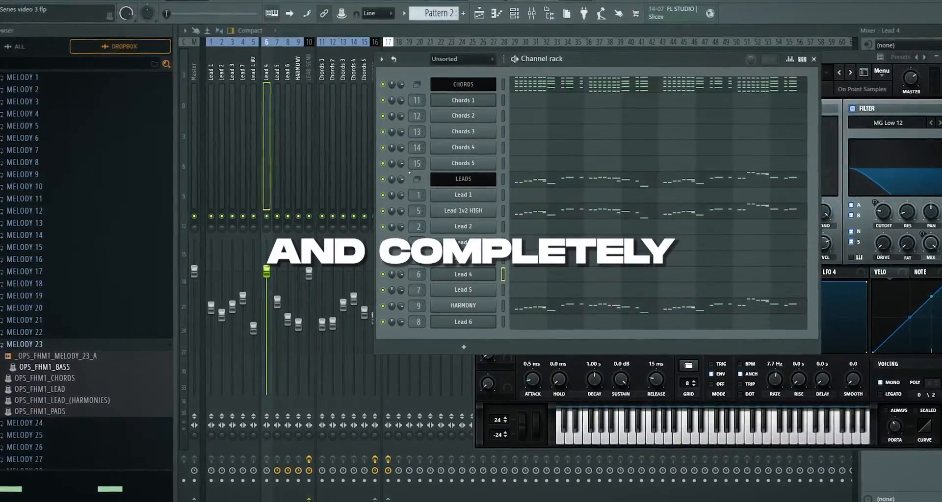